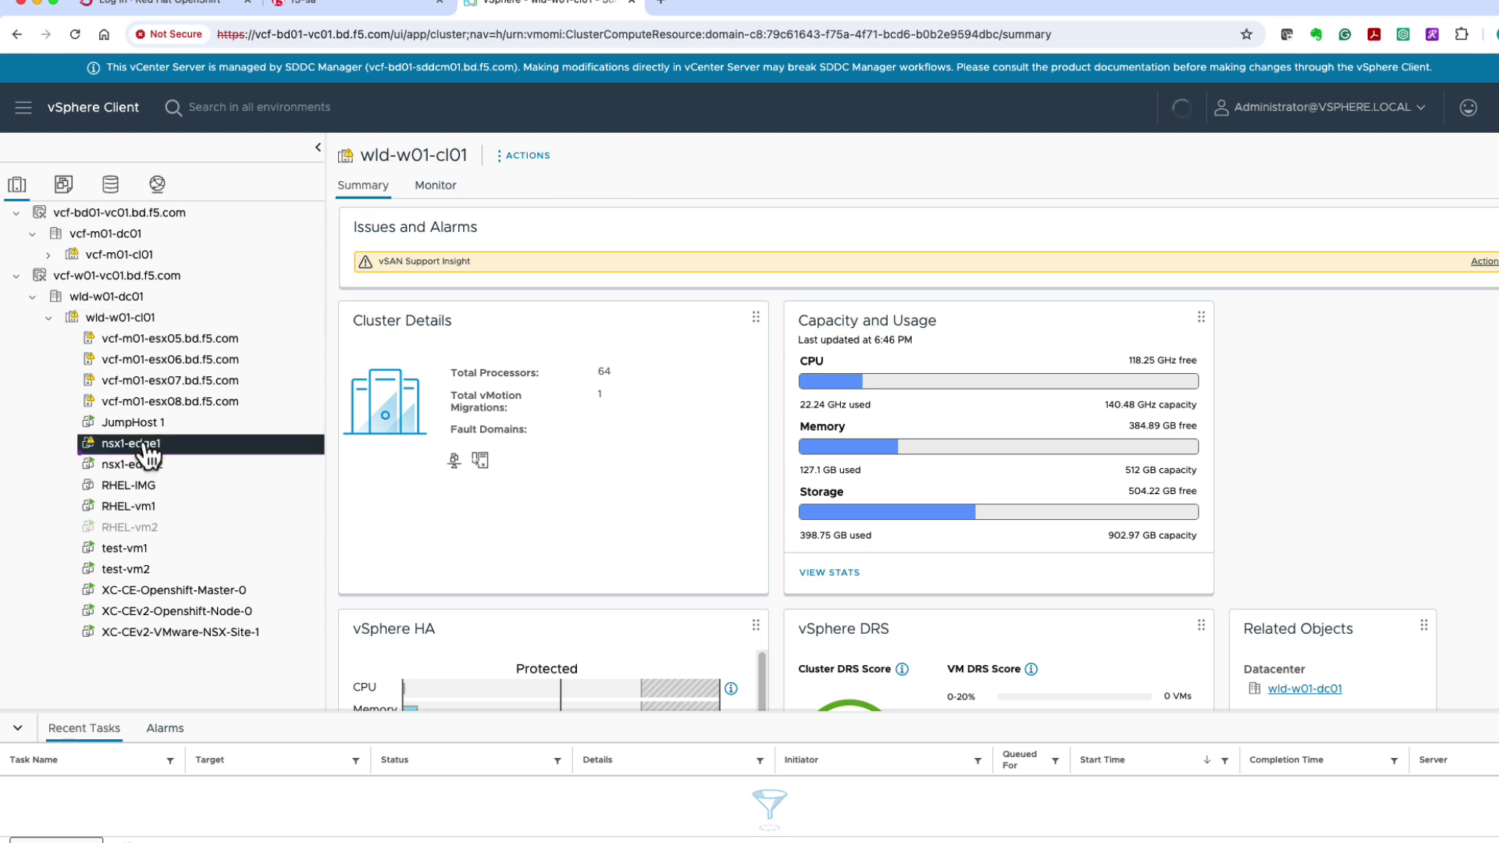
Step: View the summaries of the nsx1-edge2, test-vm1, test-vm2 and XC-CEv2-VMware-NSX-Site-1 virtual machines
left_click(139, 465)
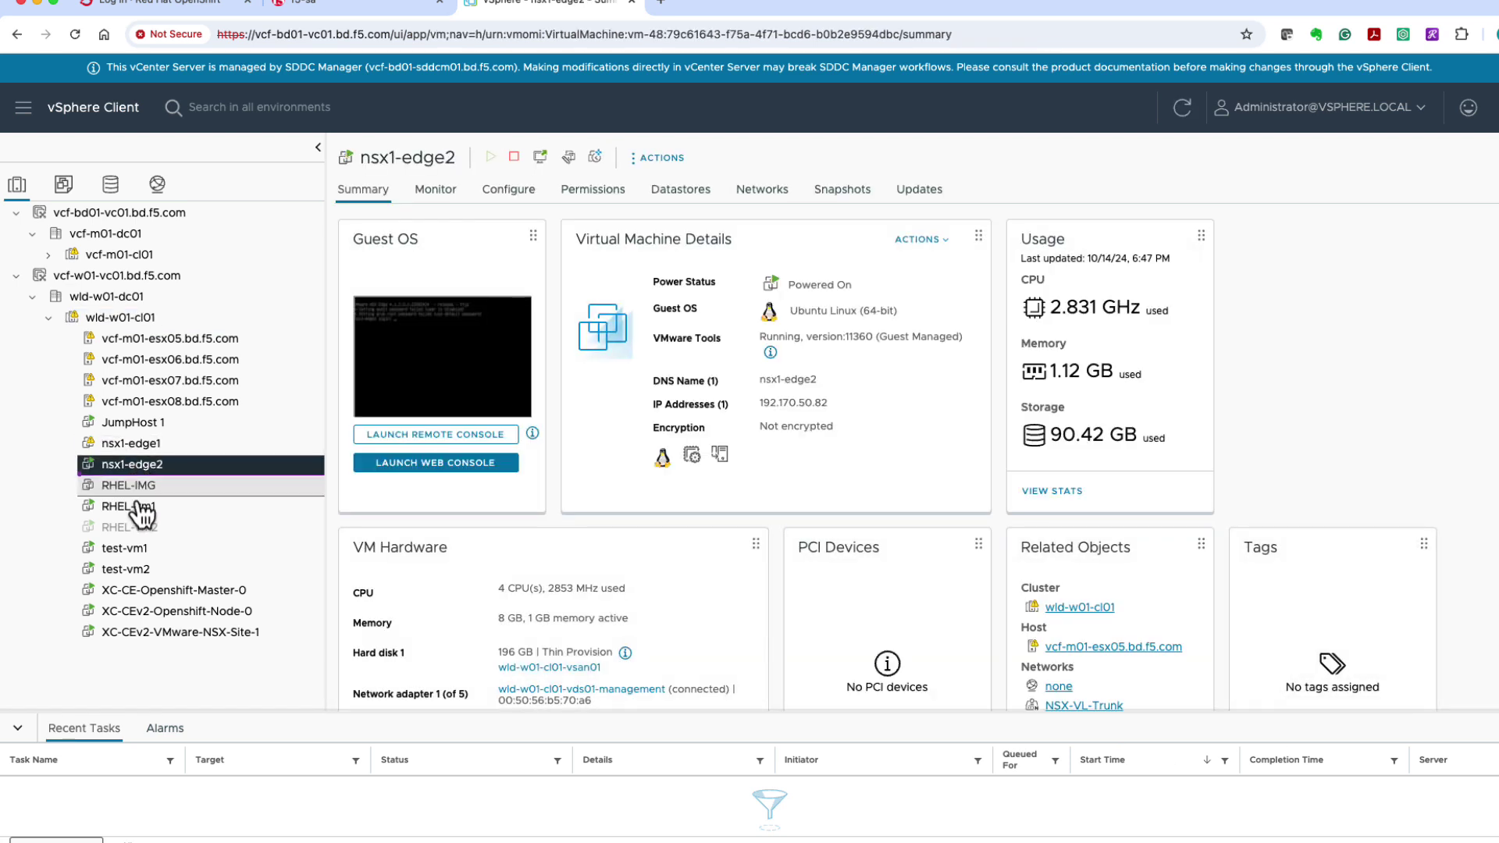
left_click(131, 552)
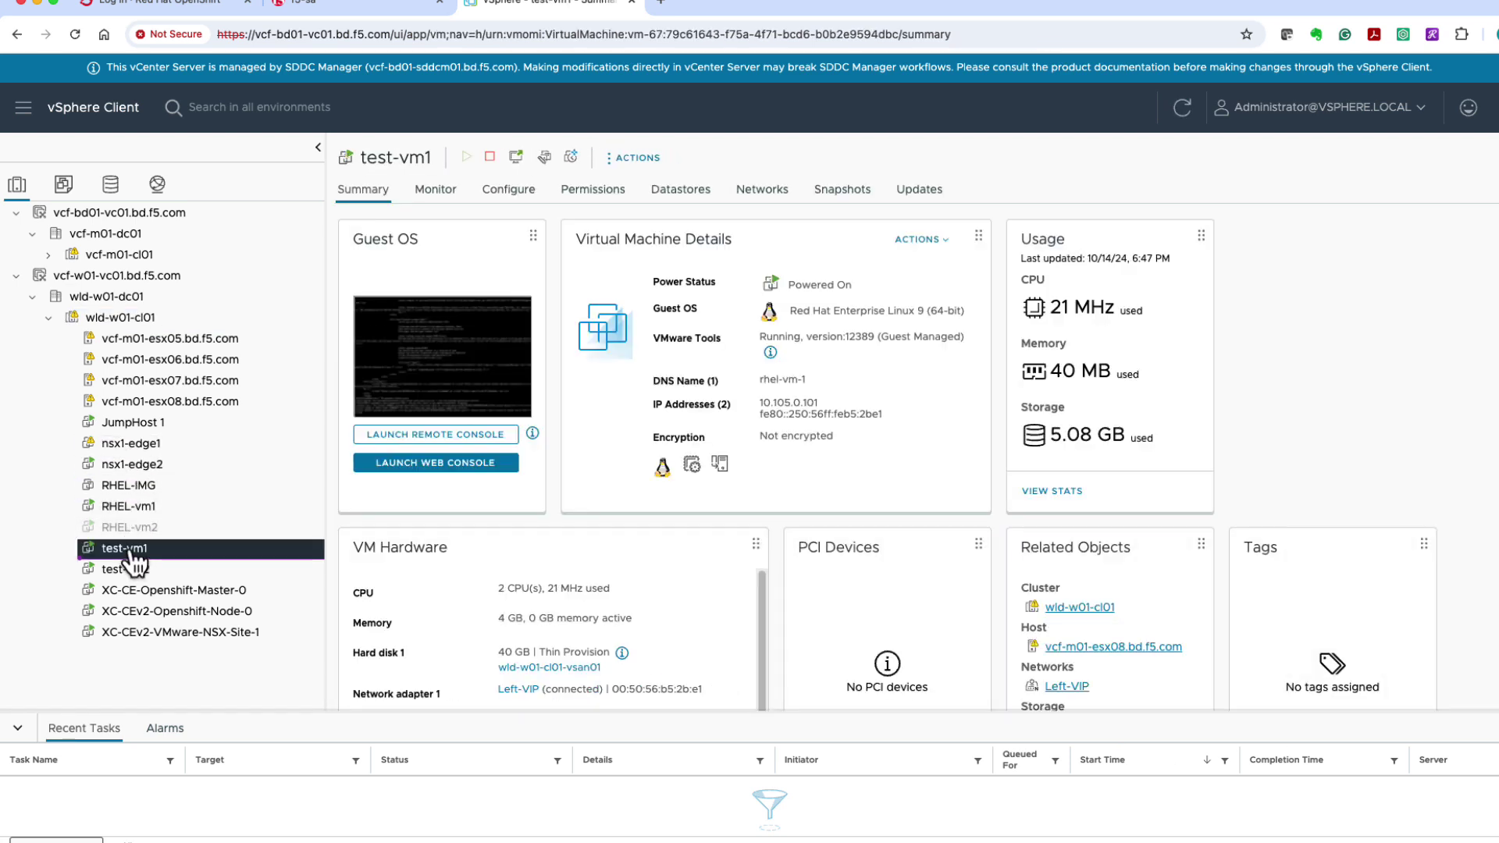
left_click(128, 570)
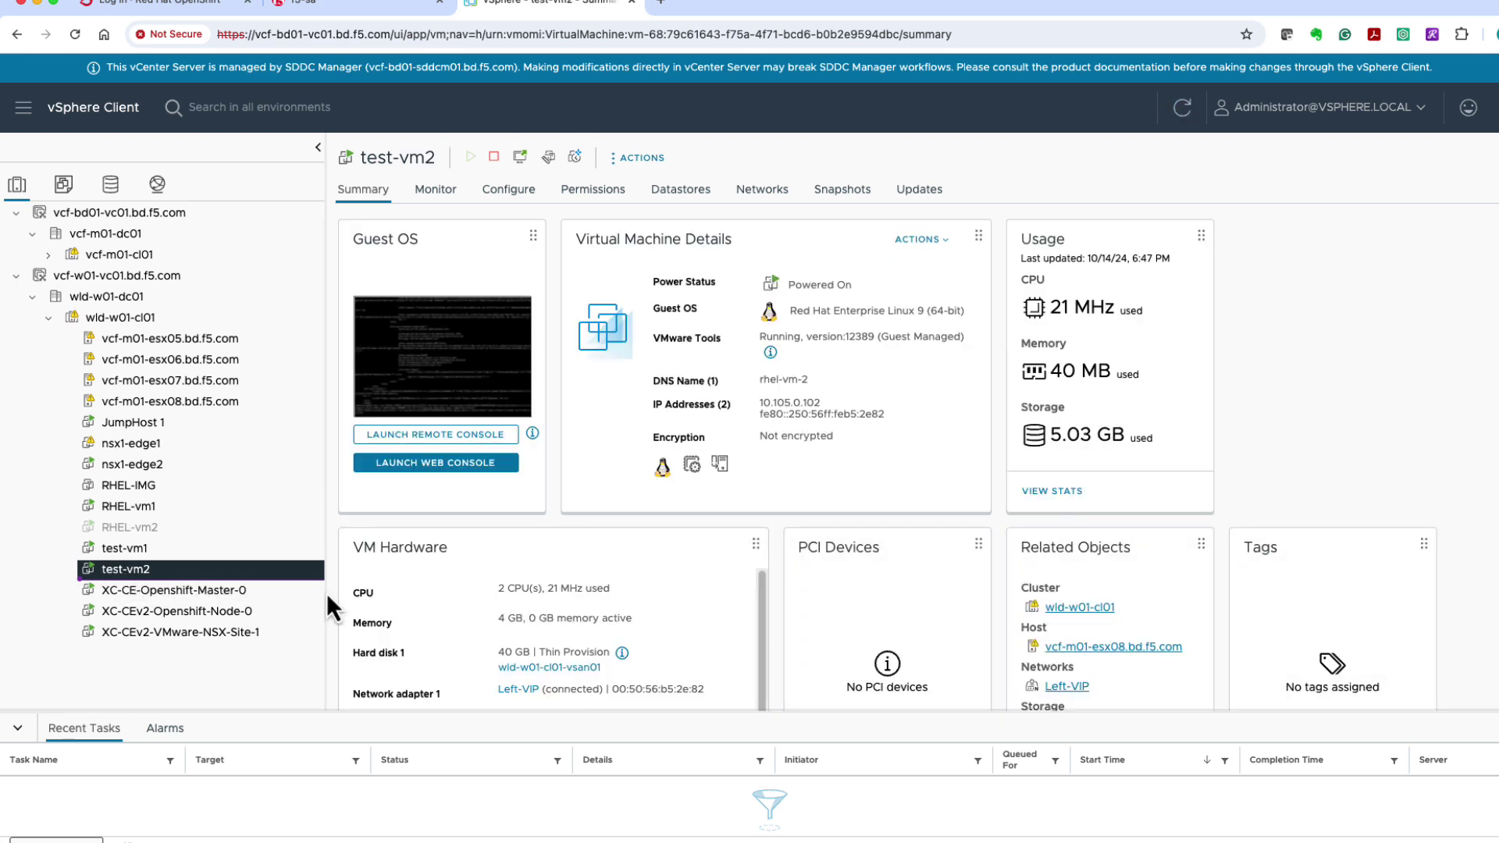
left_click(251, 634)
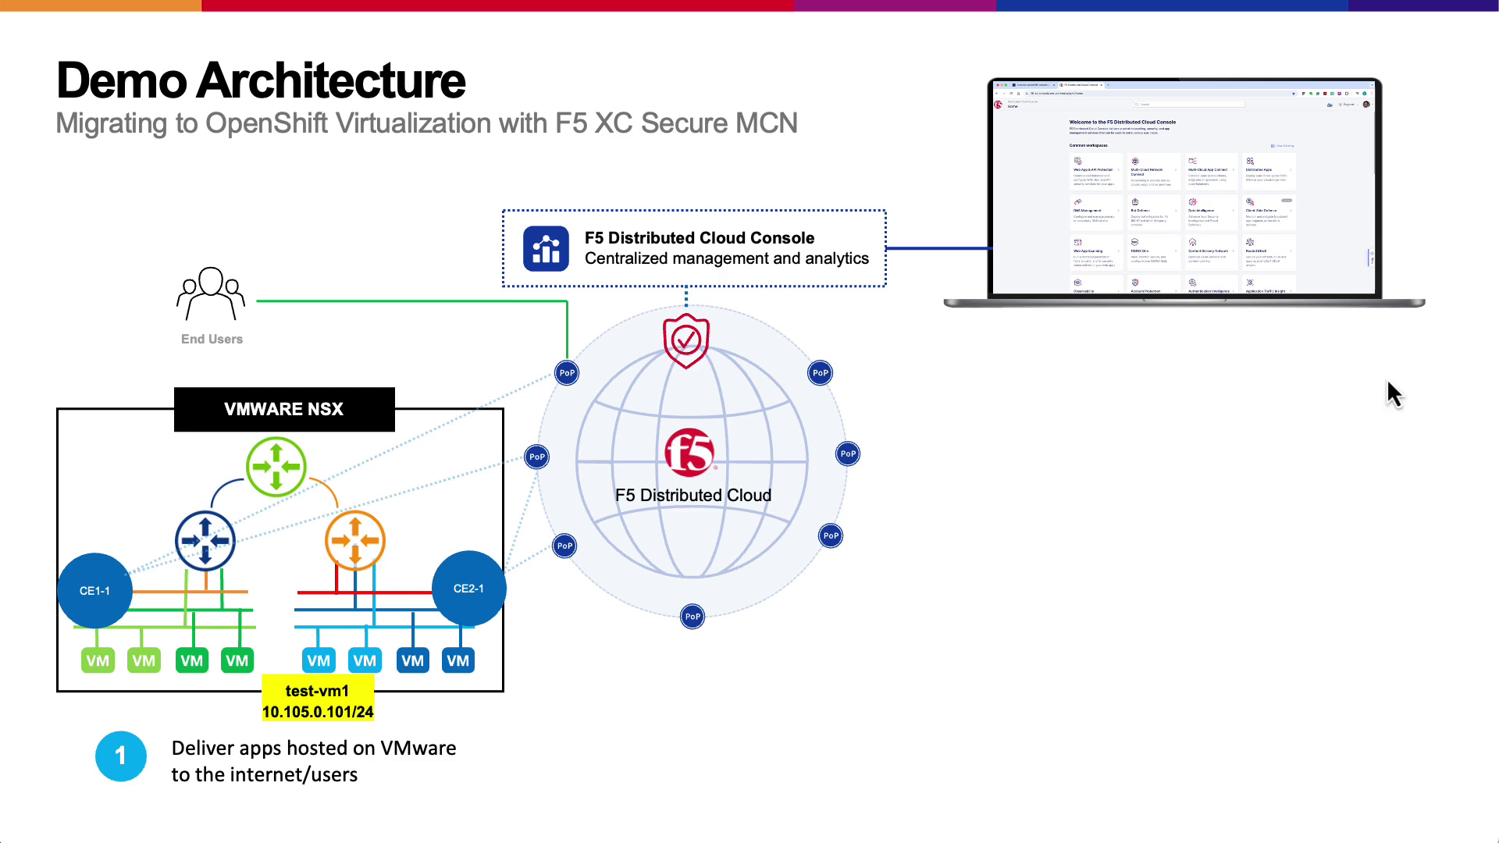
key("Right")
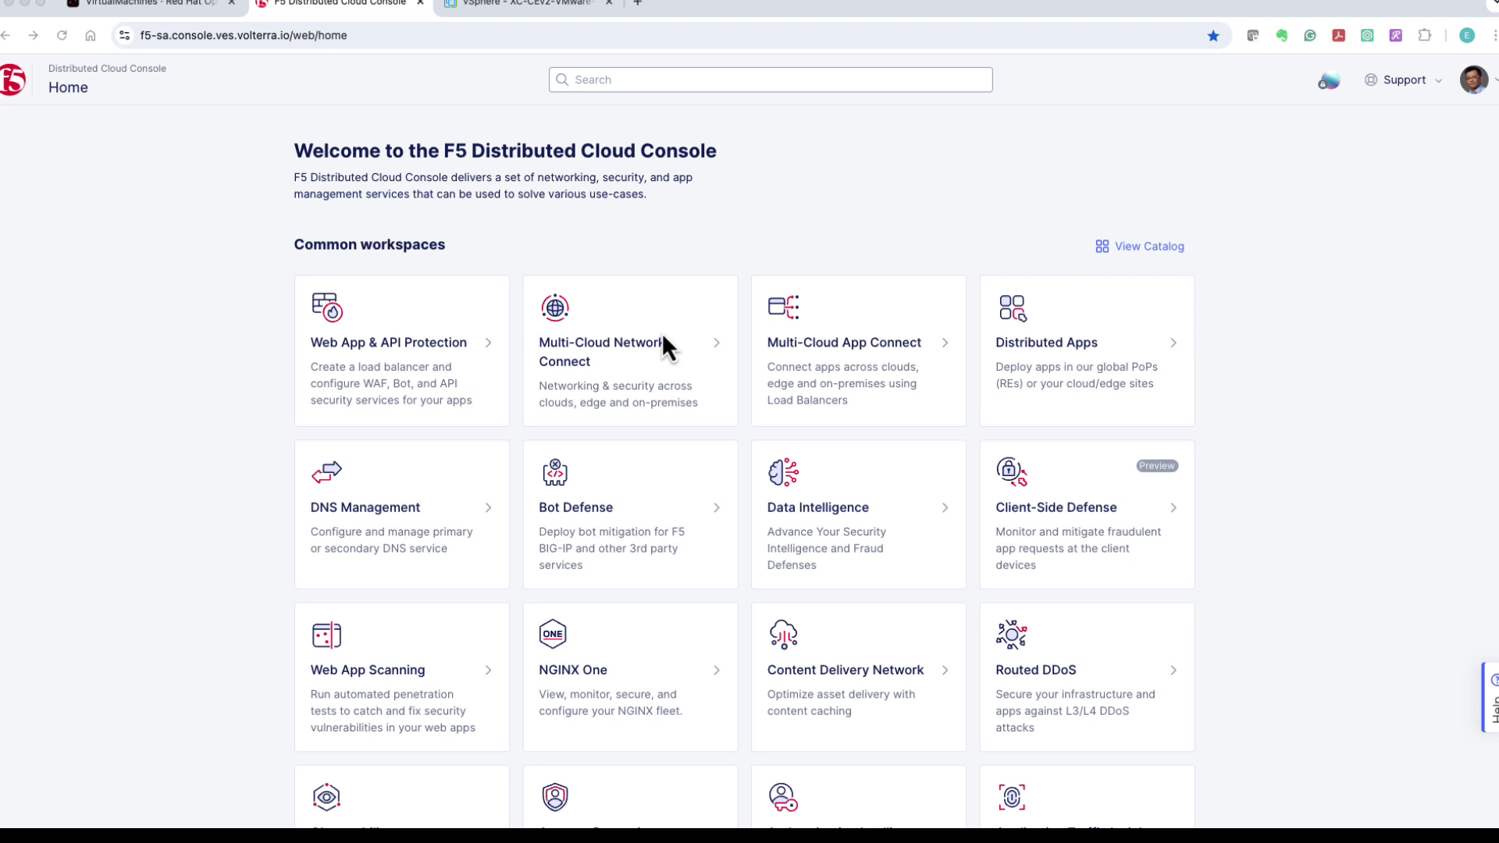
Step: Open the infrastructure site list in the Multi-Cloud Network Connect workspace
left_click(663, 337)
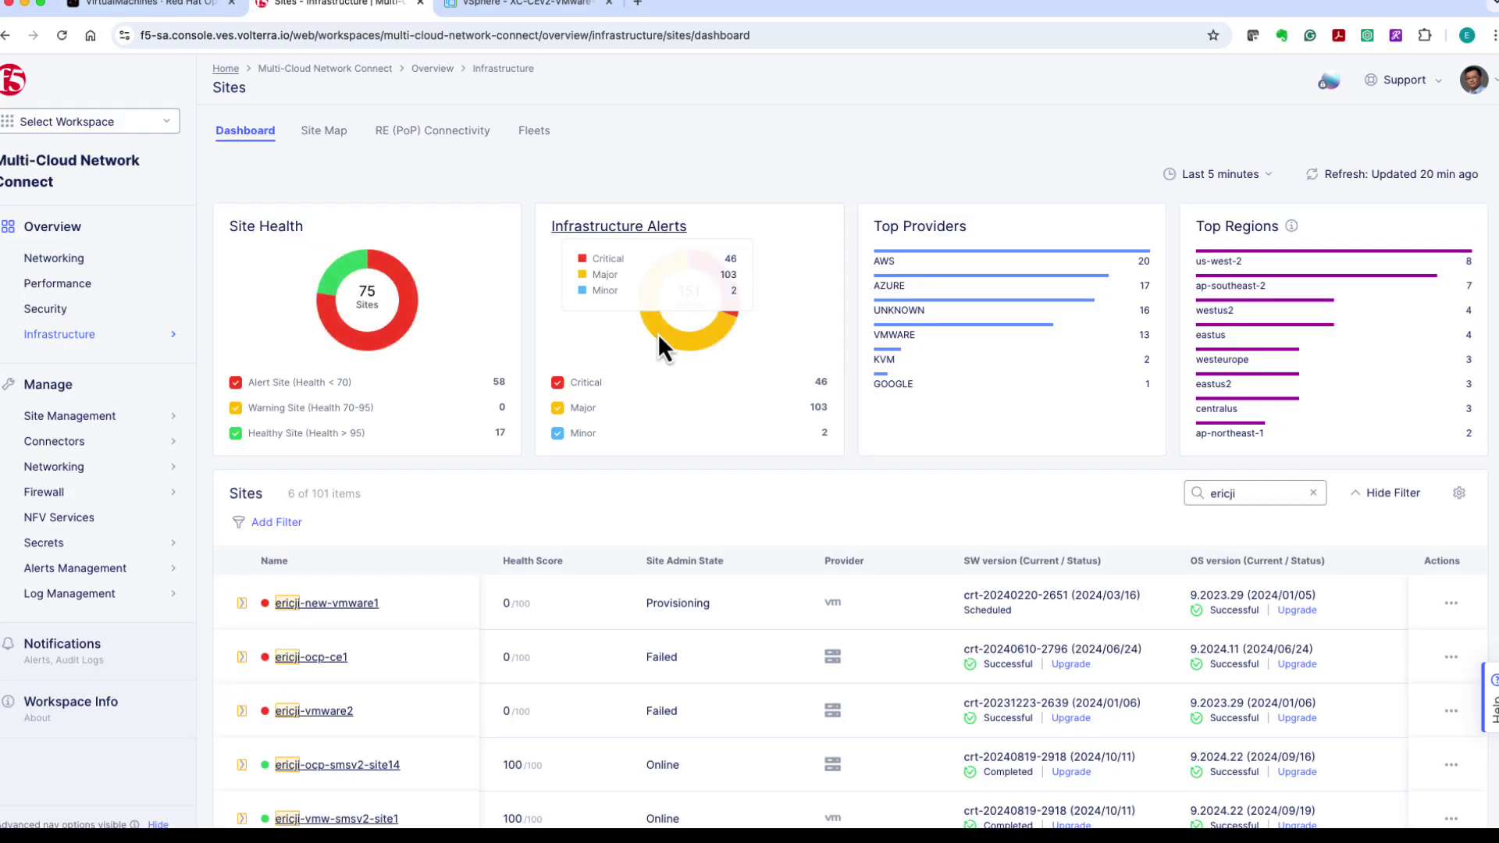
mouse_move(146, 346)
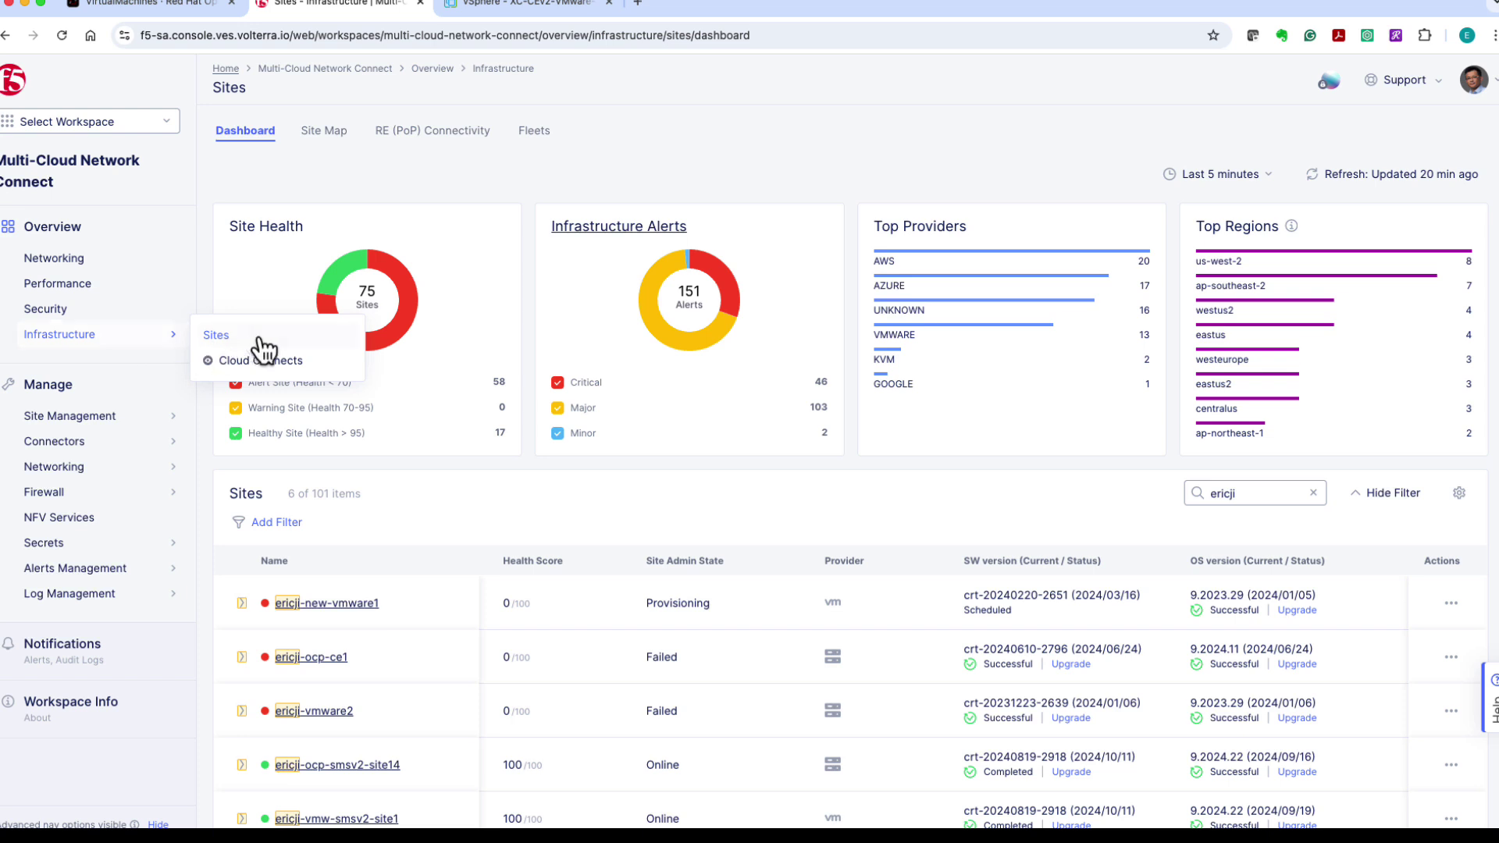
left_click(217, 338)
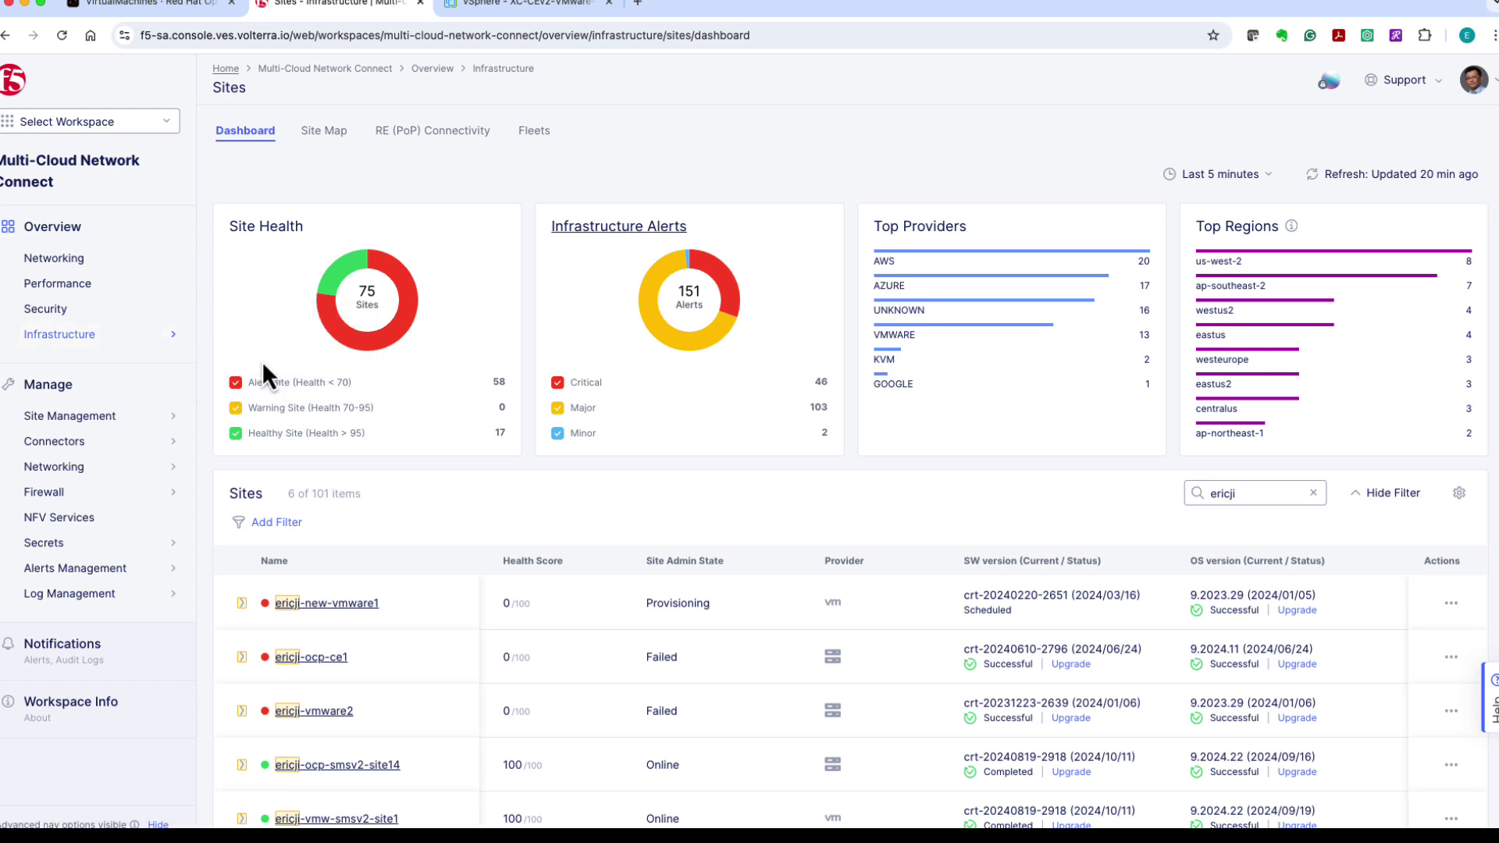
scroll(386, 665, "down", 2)
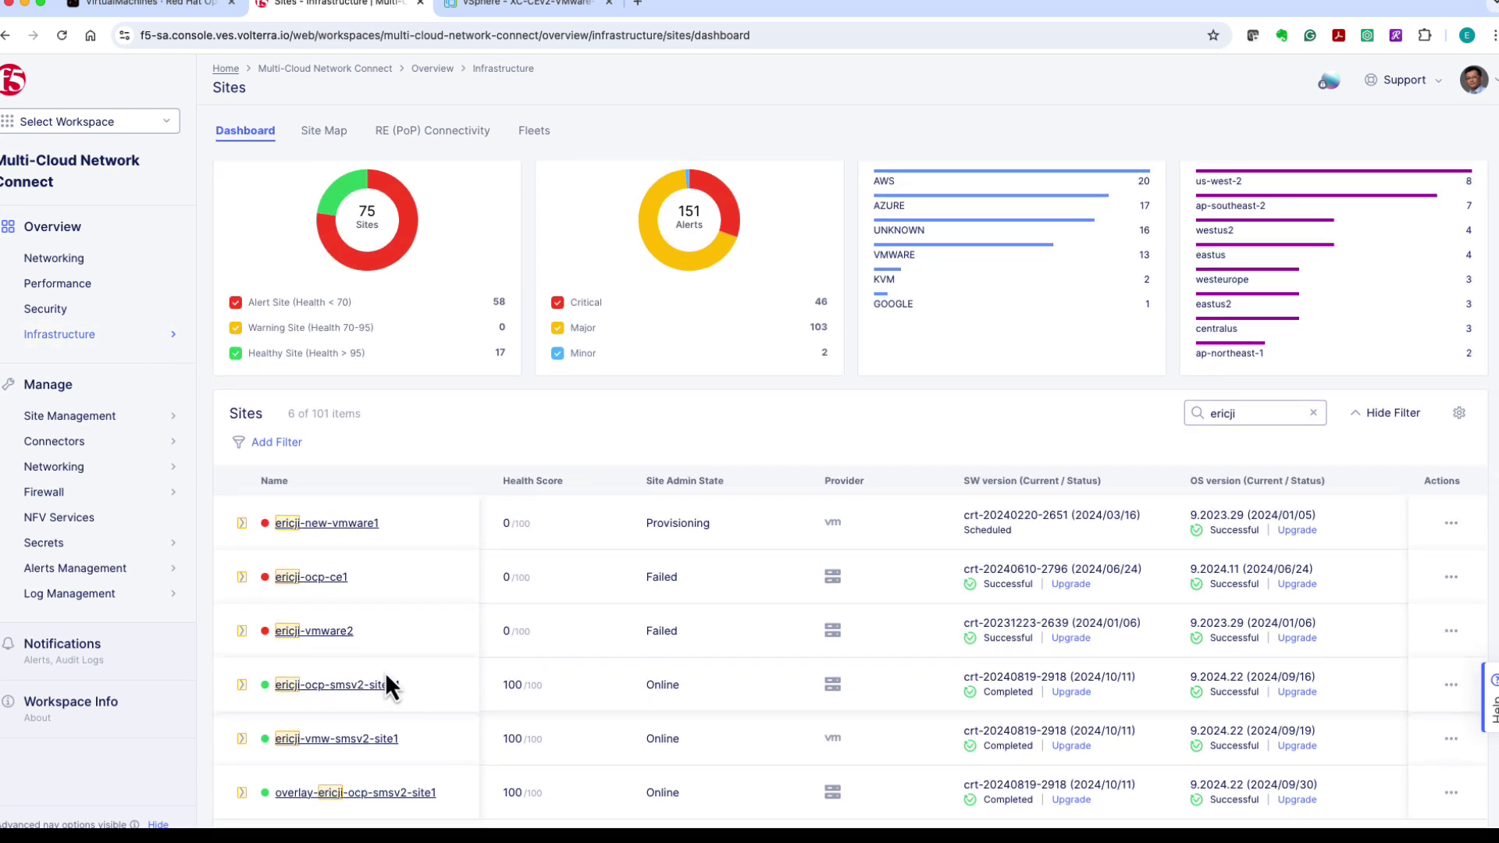
Step: Open the vmw-smsv2-site1 VMware site and examine its health score, connection throughput and connectivity
left_click(367, 742)
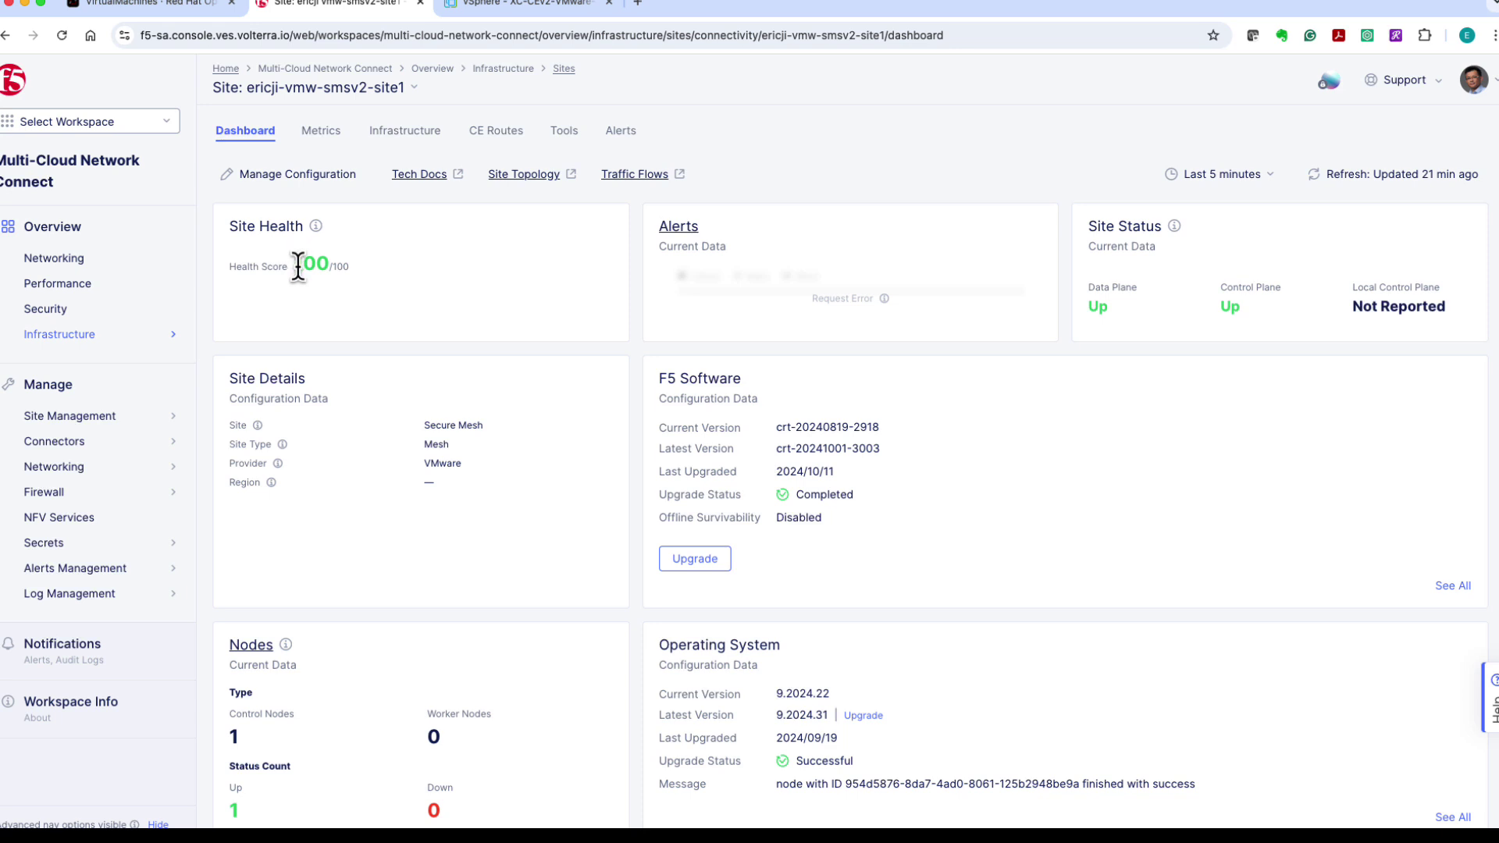
left_click_drag(297, 261, 368, 290)
scroll(883, 383, "down", 8)
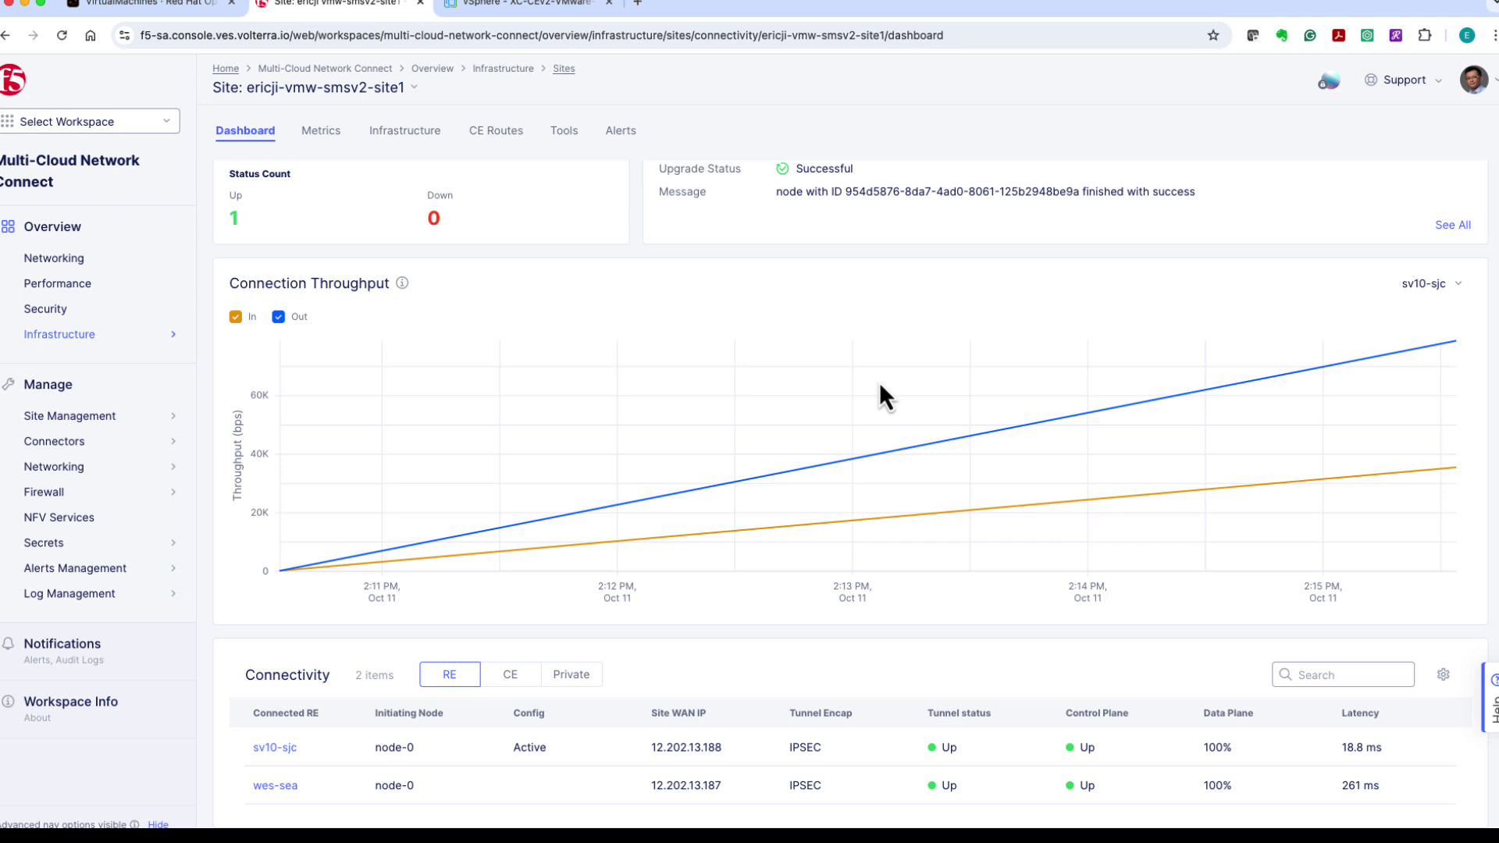
Step: Open the ocpv-juiceshop-lb HTTP load balancer in the Web App & API Protection workspace for editing and review its domain and type settings
left_click(76, 123)
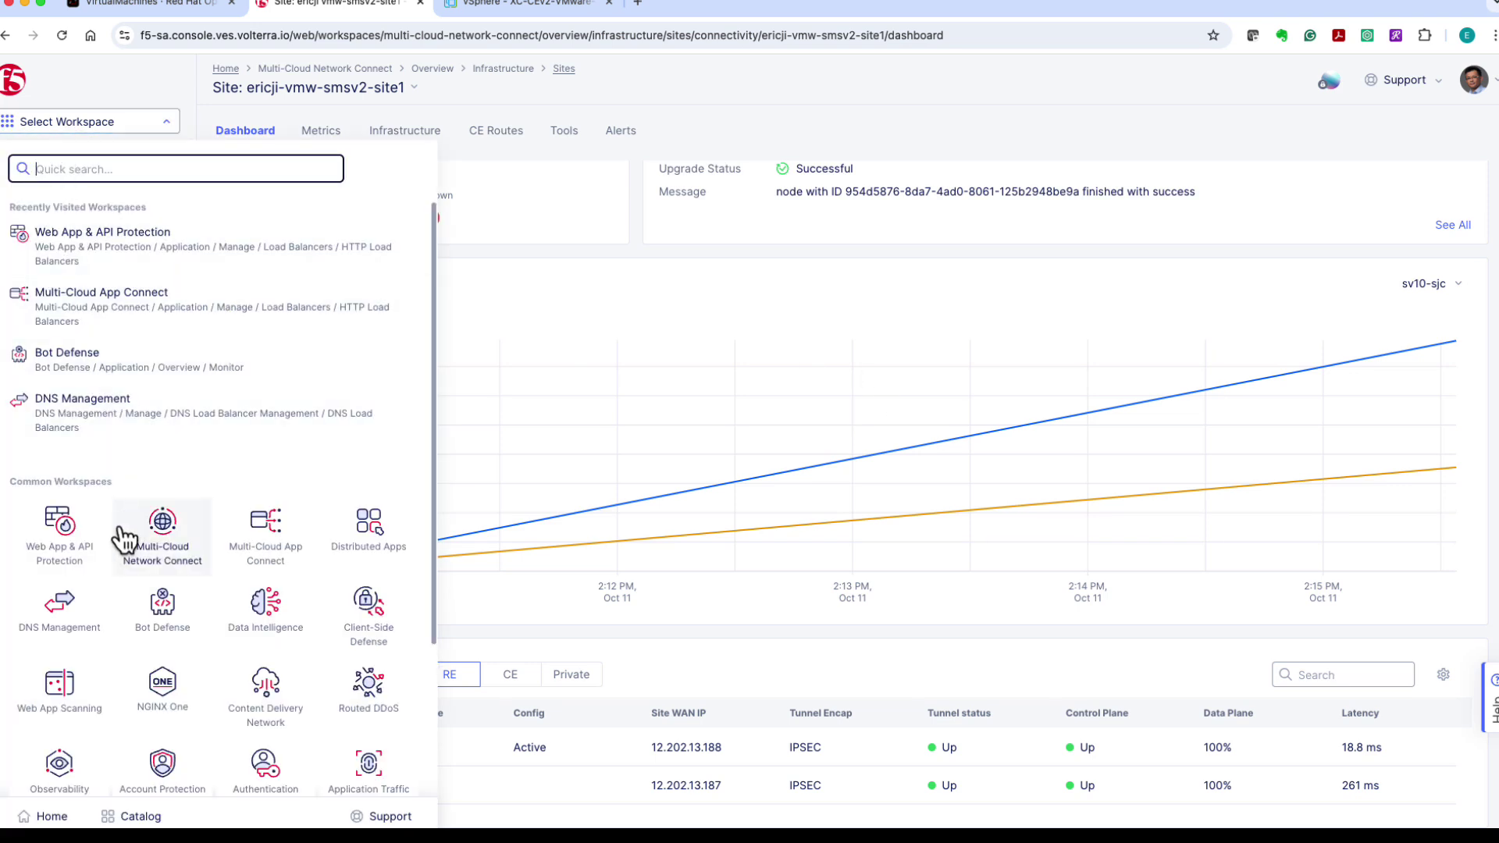
left_click(69, 563)
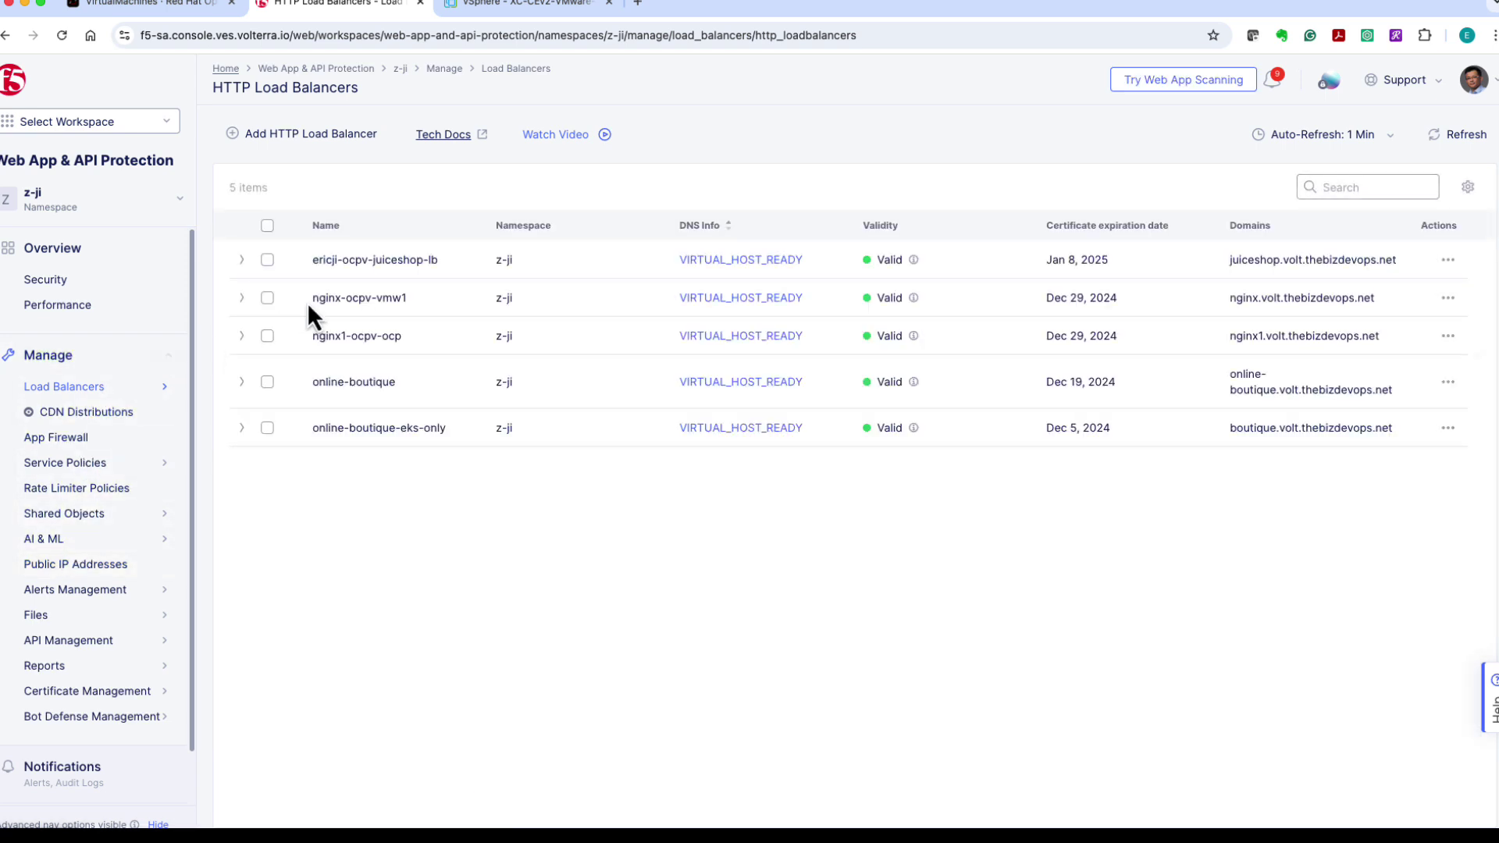
left_click_drag(311, 263, 417, 263)
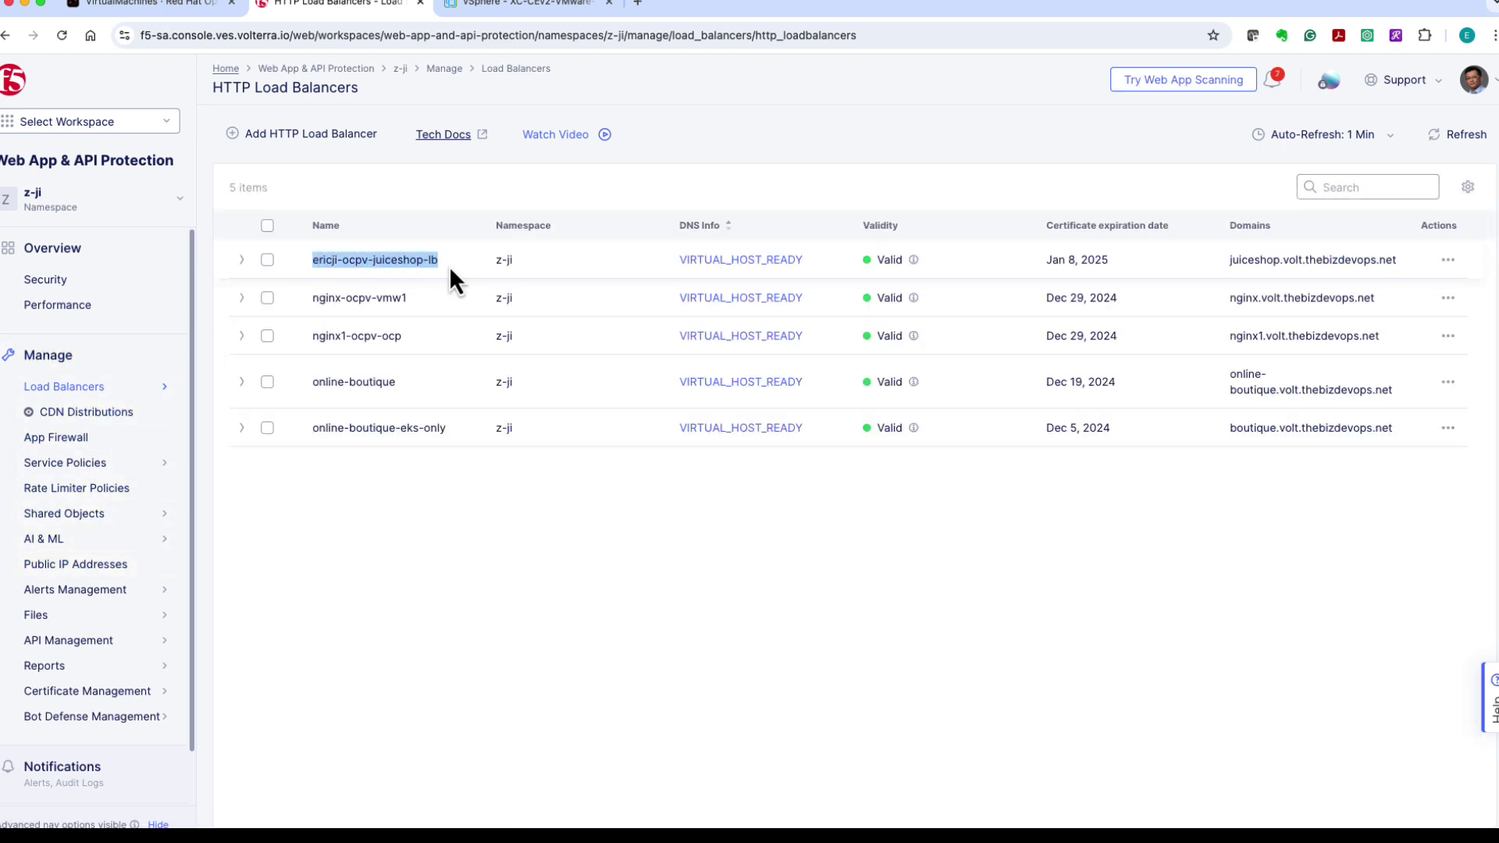
left_click(1450, 263)
left_click(1429, 302)
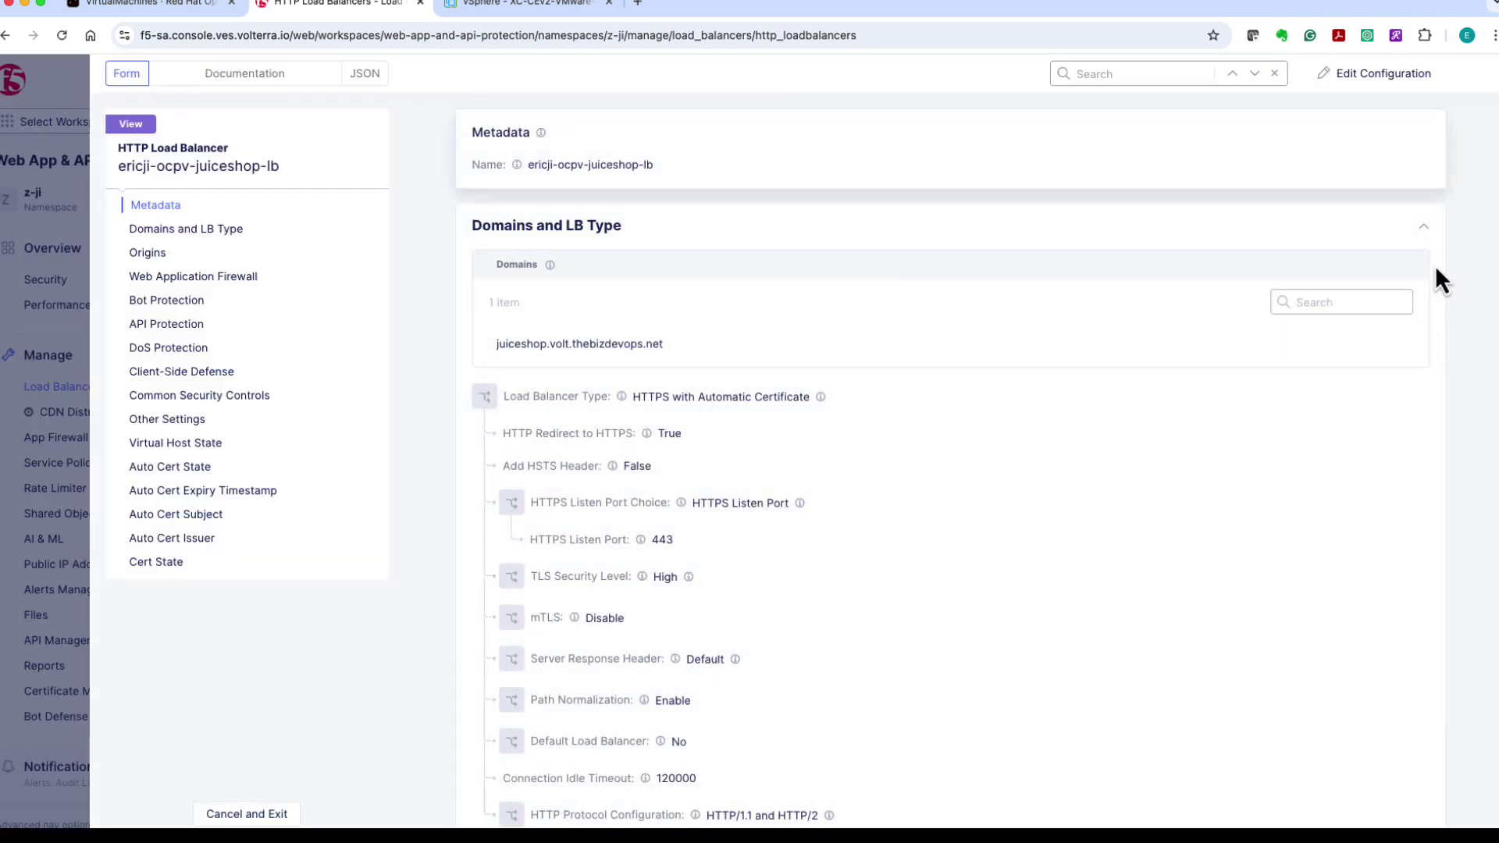
left_click(1403, 72)
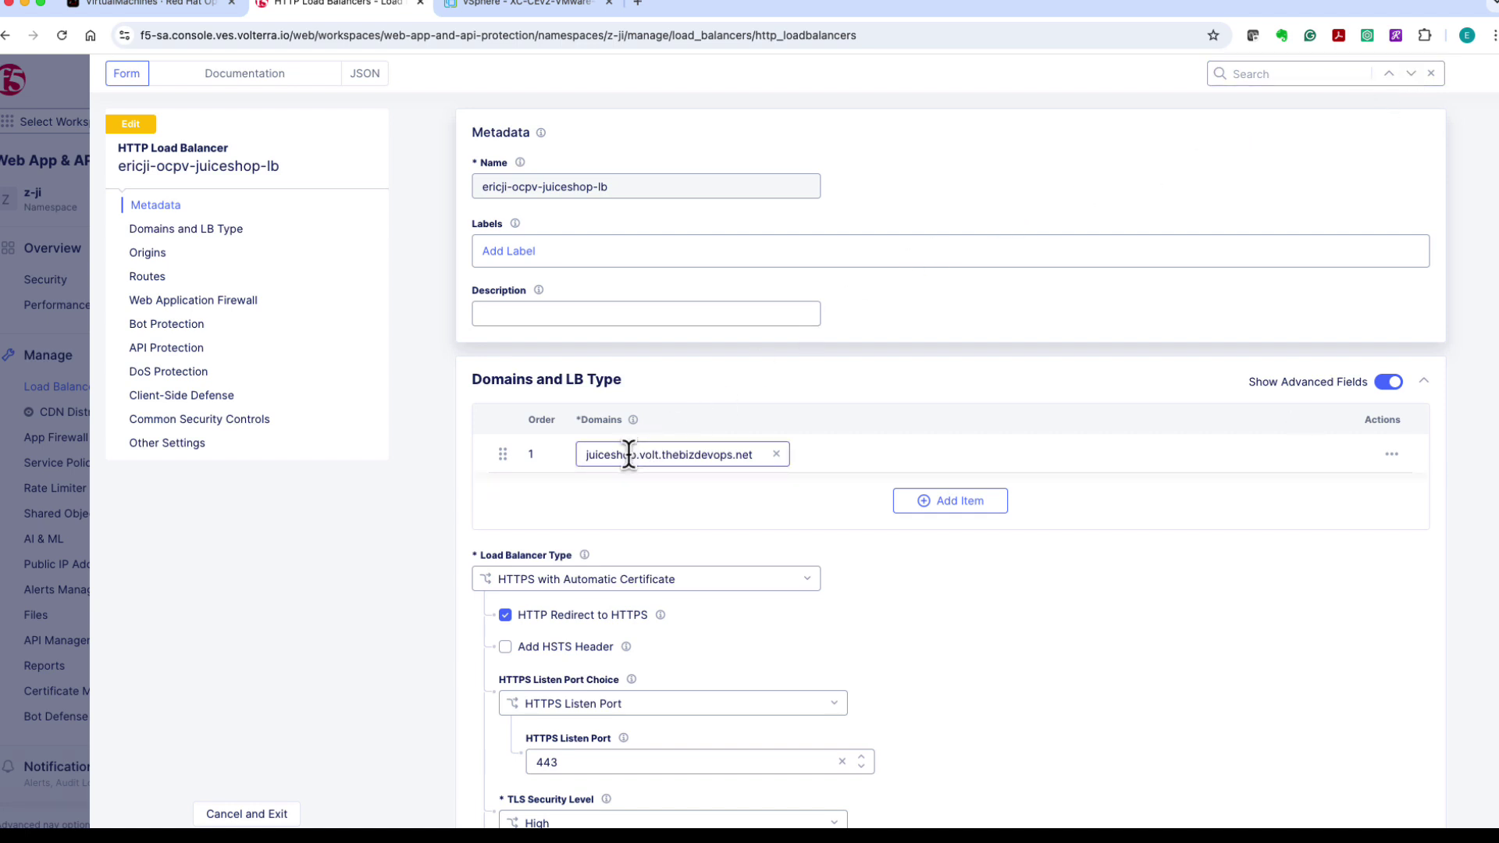
left_click_drag(587, 455, 637, 455)
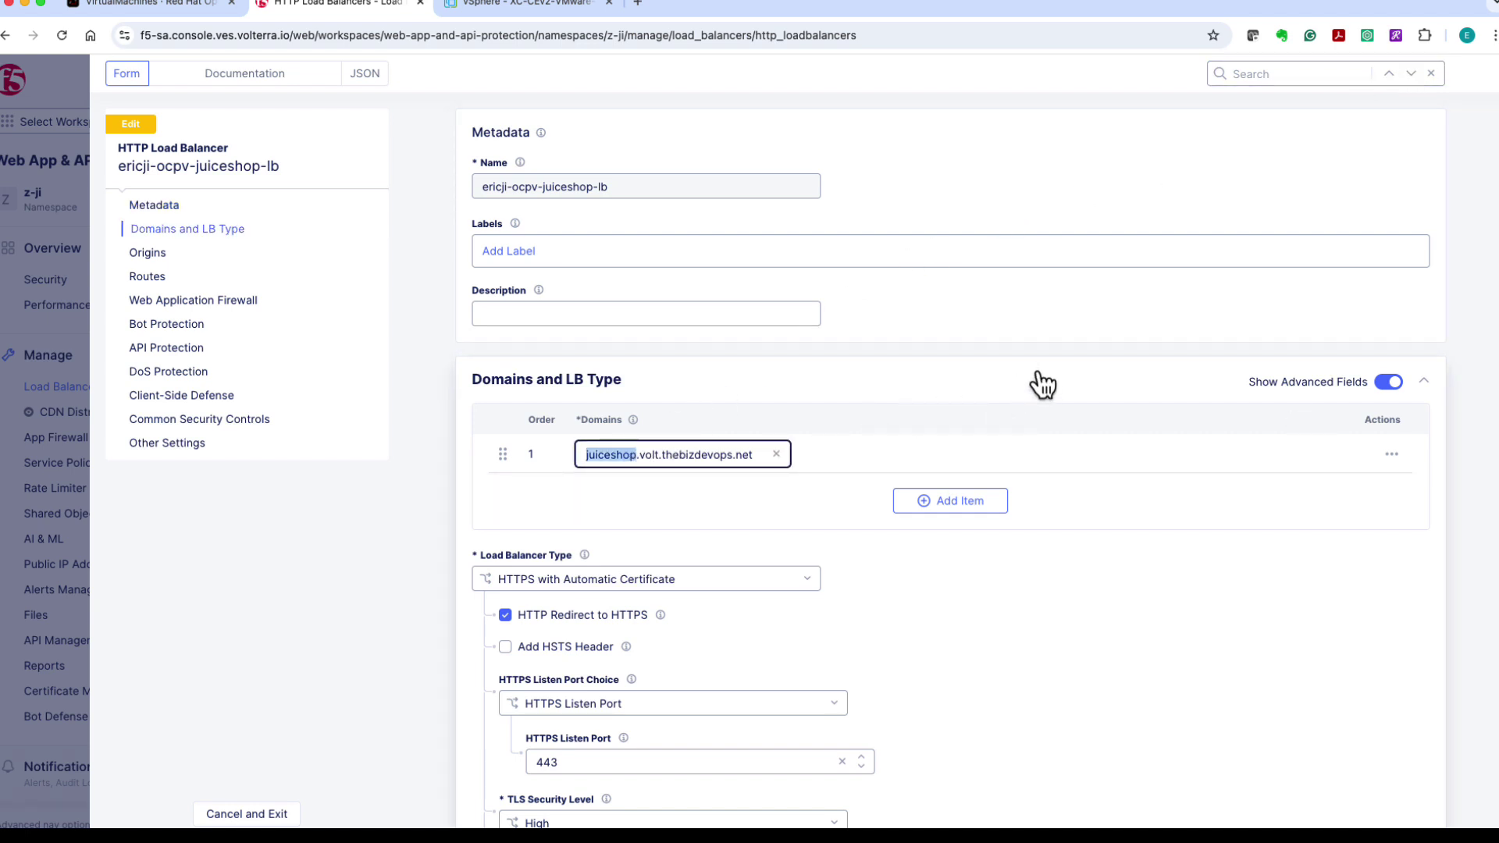
scroll(1038, 379, "down", 1)
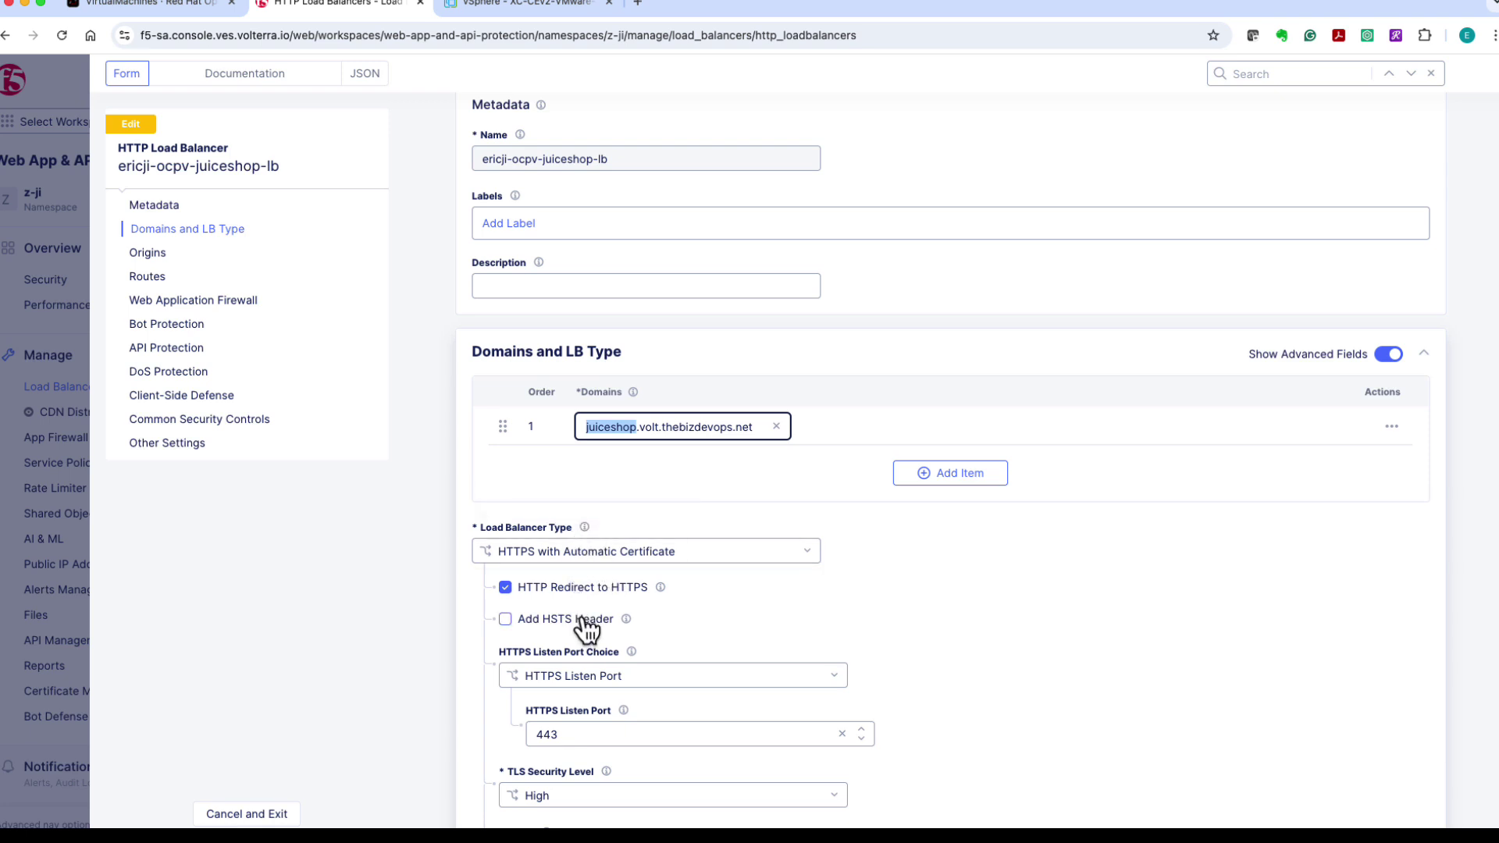
scroll(1078, 596, "down", 1)
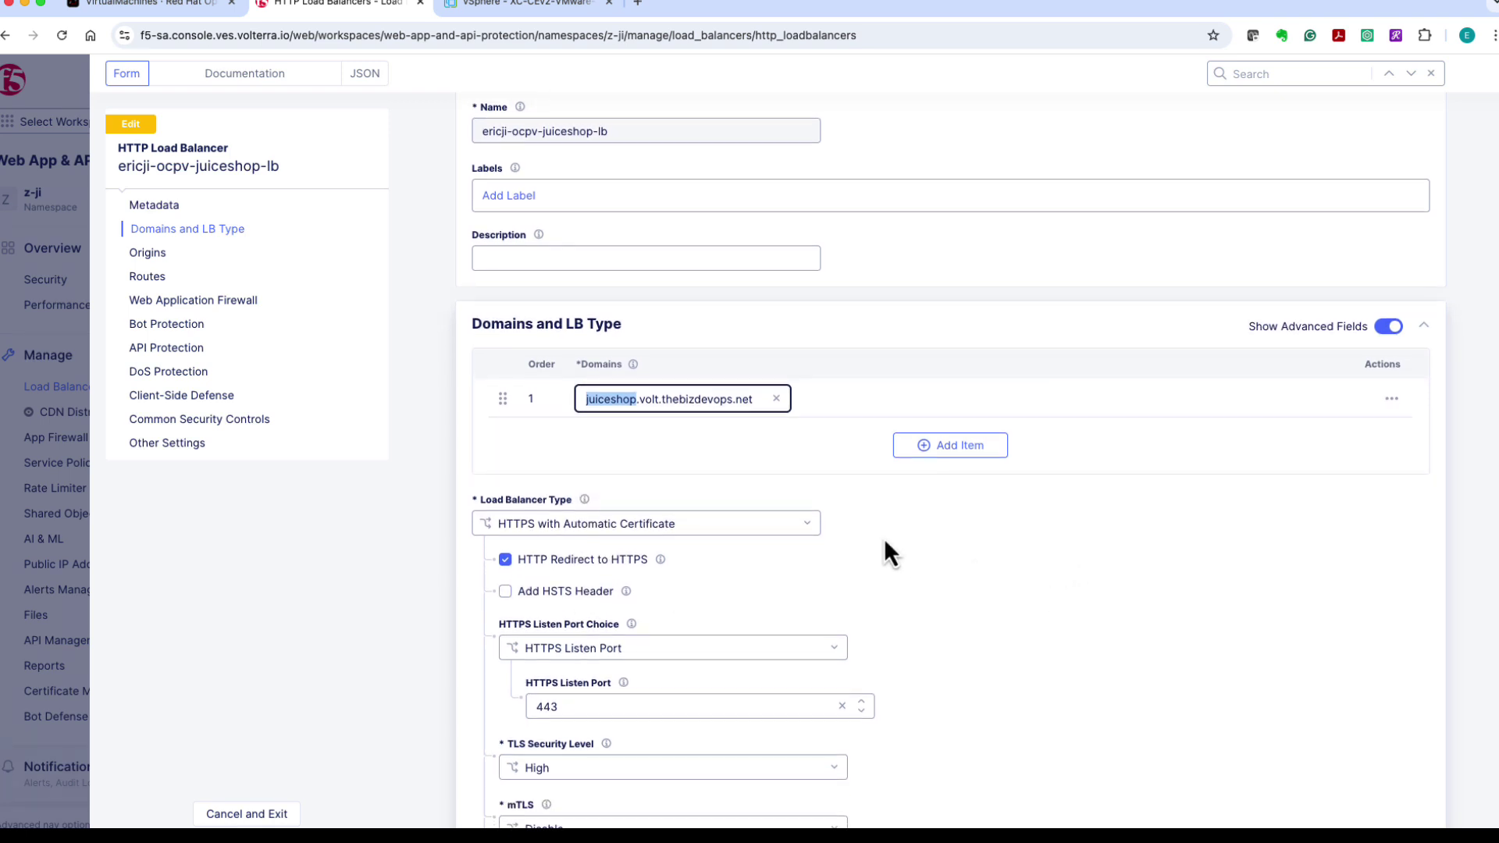
Step: Set the load balancer's Web Application Firewall (WAF) option to Enable
left_click(208, 303)
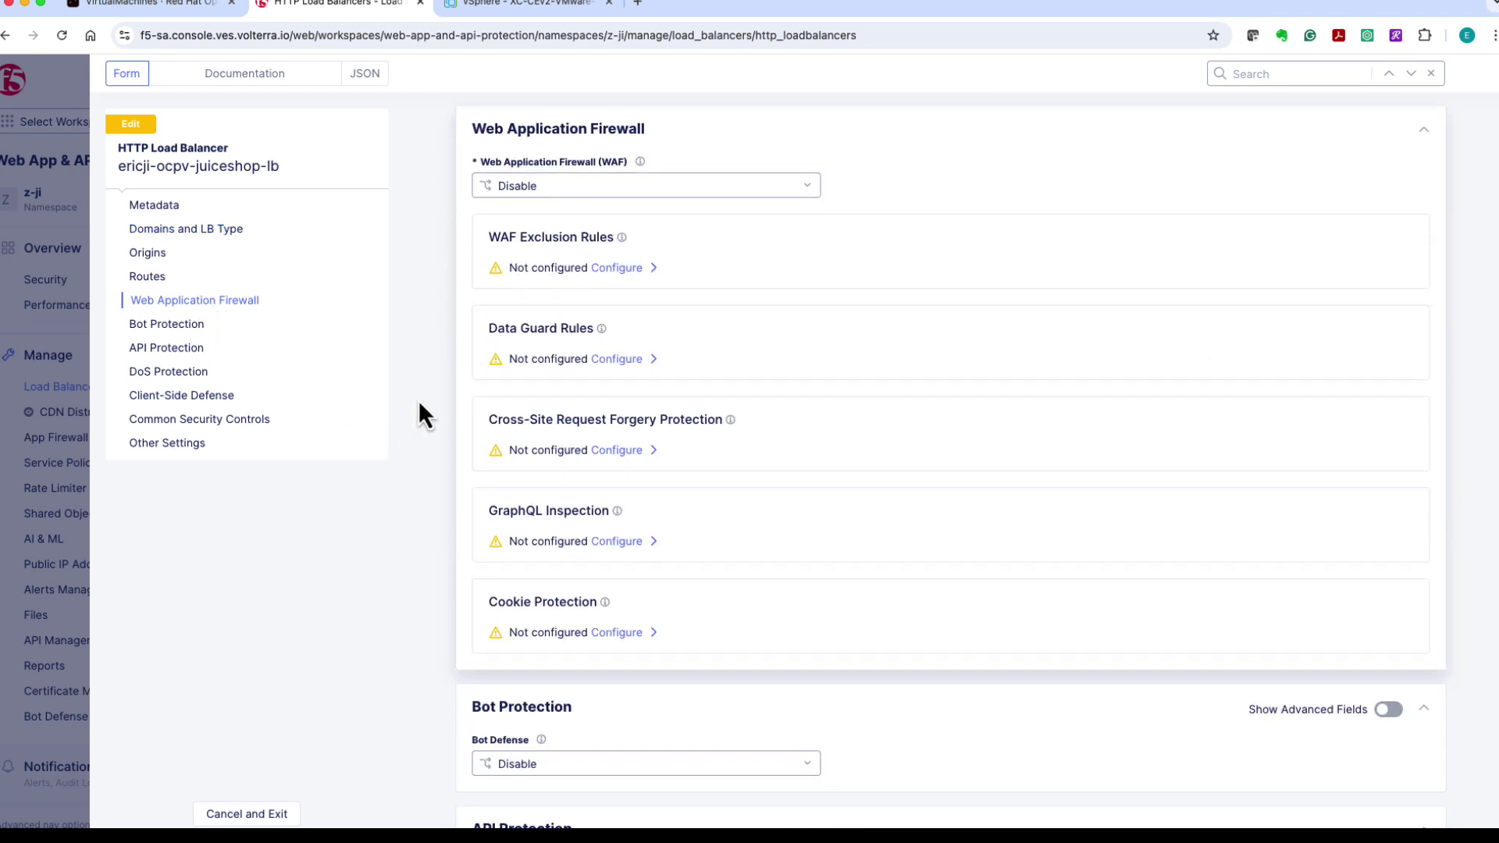
left_click(534, 187)
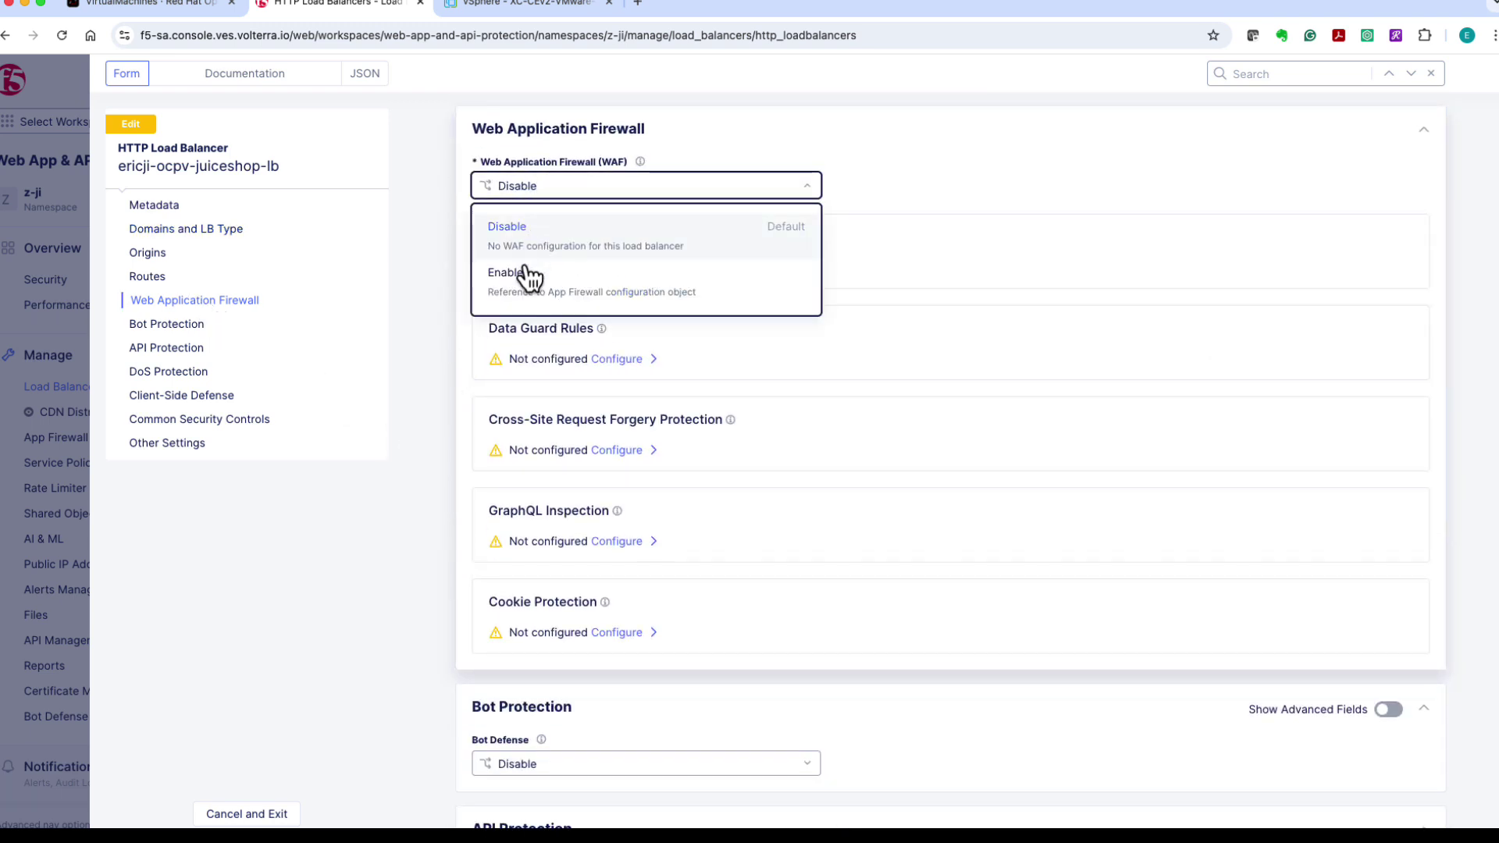
left_click(520, 278)
Step: Set the load balancer's Bot Defense option to Enable Bot Defense Standard
scroll(428, 414, "down", 3)
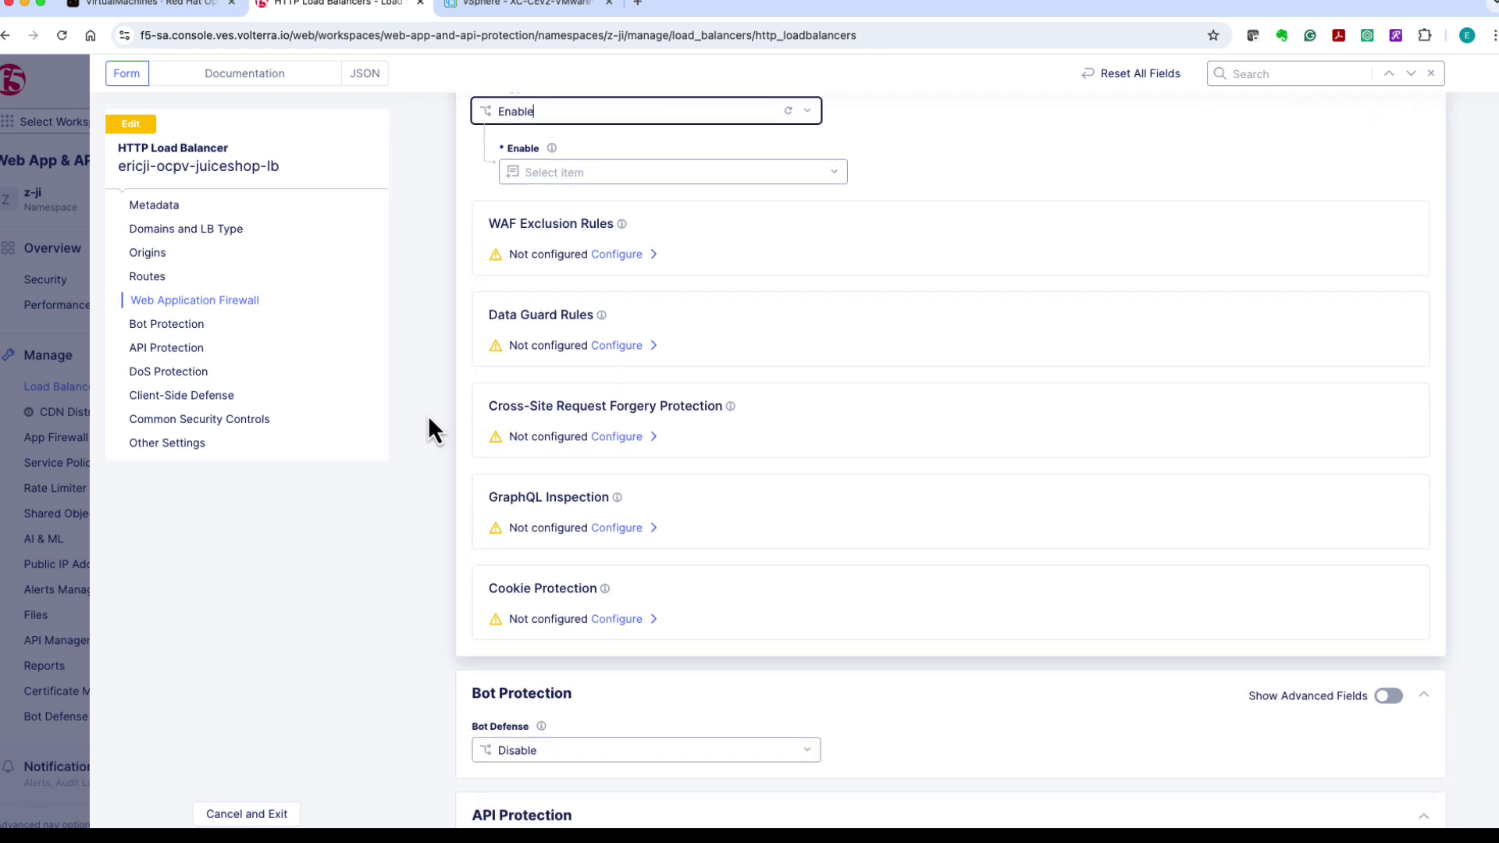
left_click(598, 583)
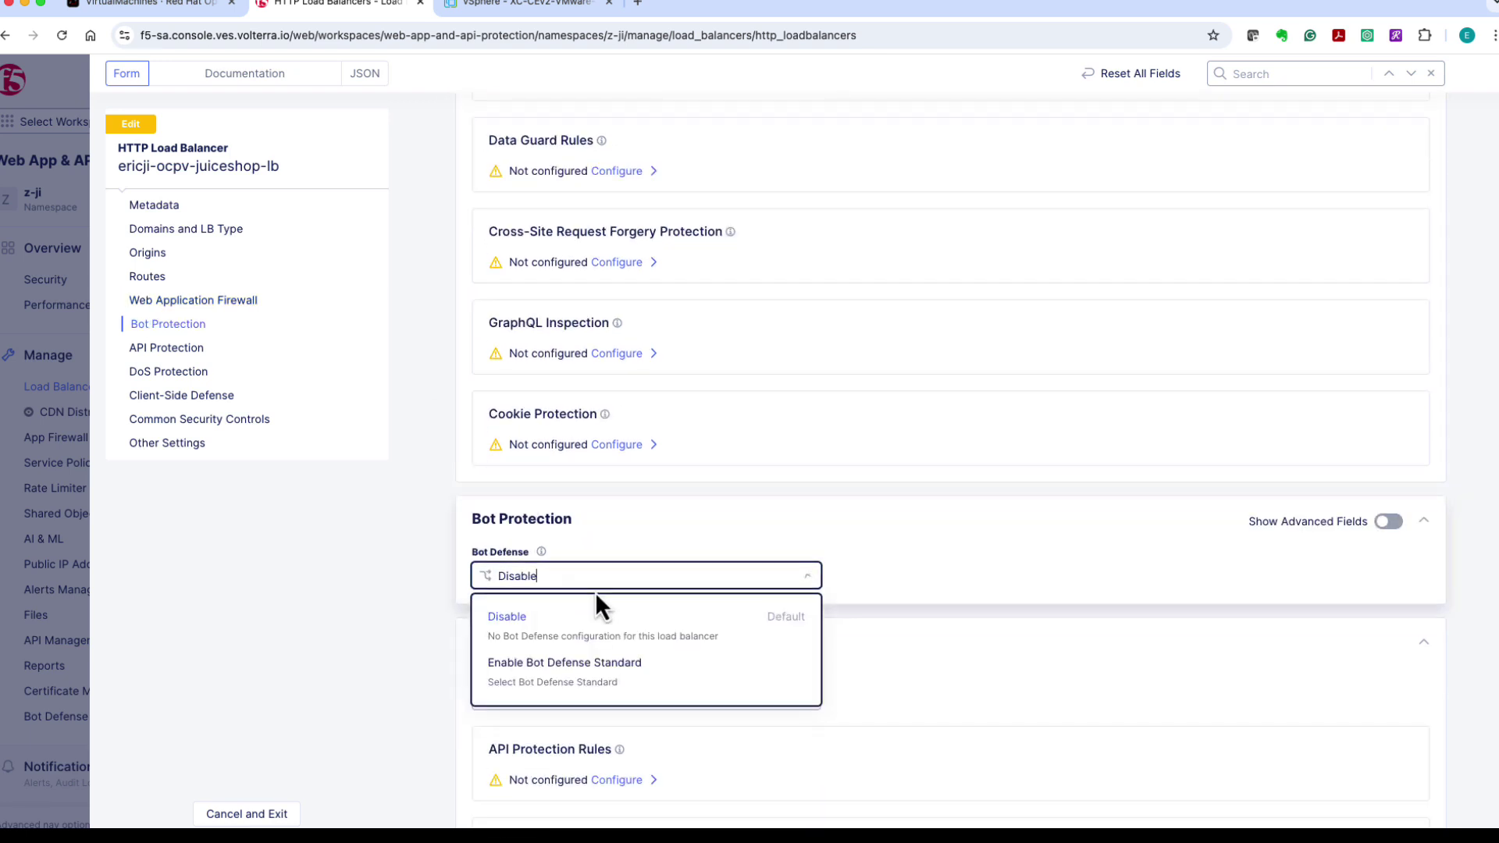
left_click(584, 668)
Step: Review the API protection settings and choose Default for L7 DDoS Auto Mitigation
scroll(578, 661, "down", 2)
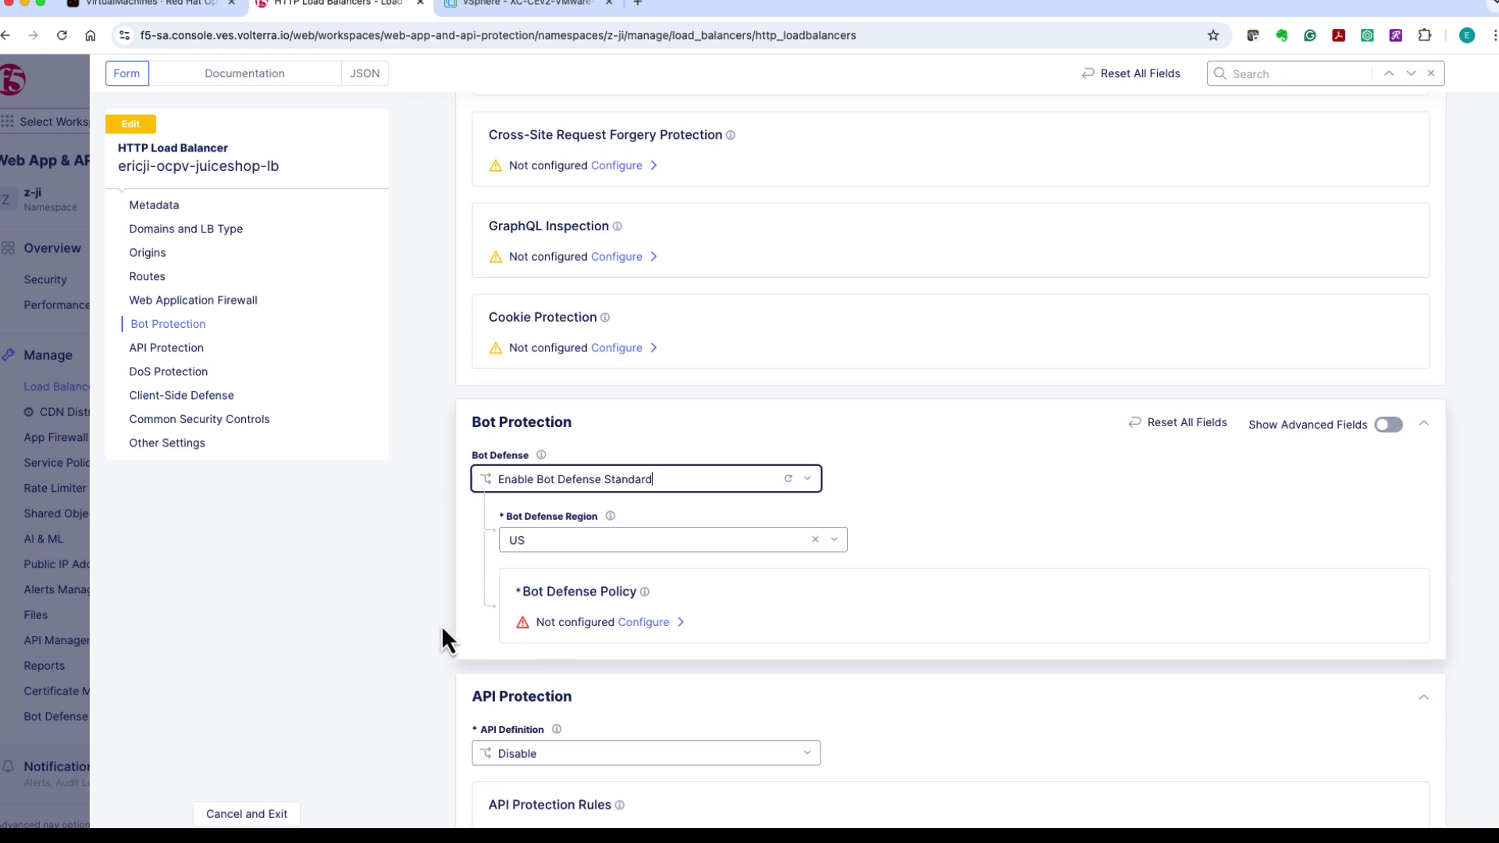
scroll(462, 642, "down", 2)
scroll(454, 629, "down", 4)
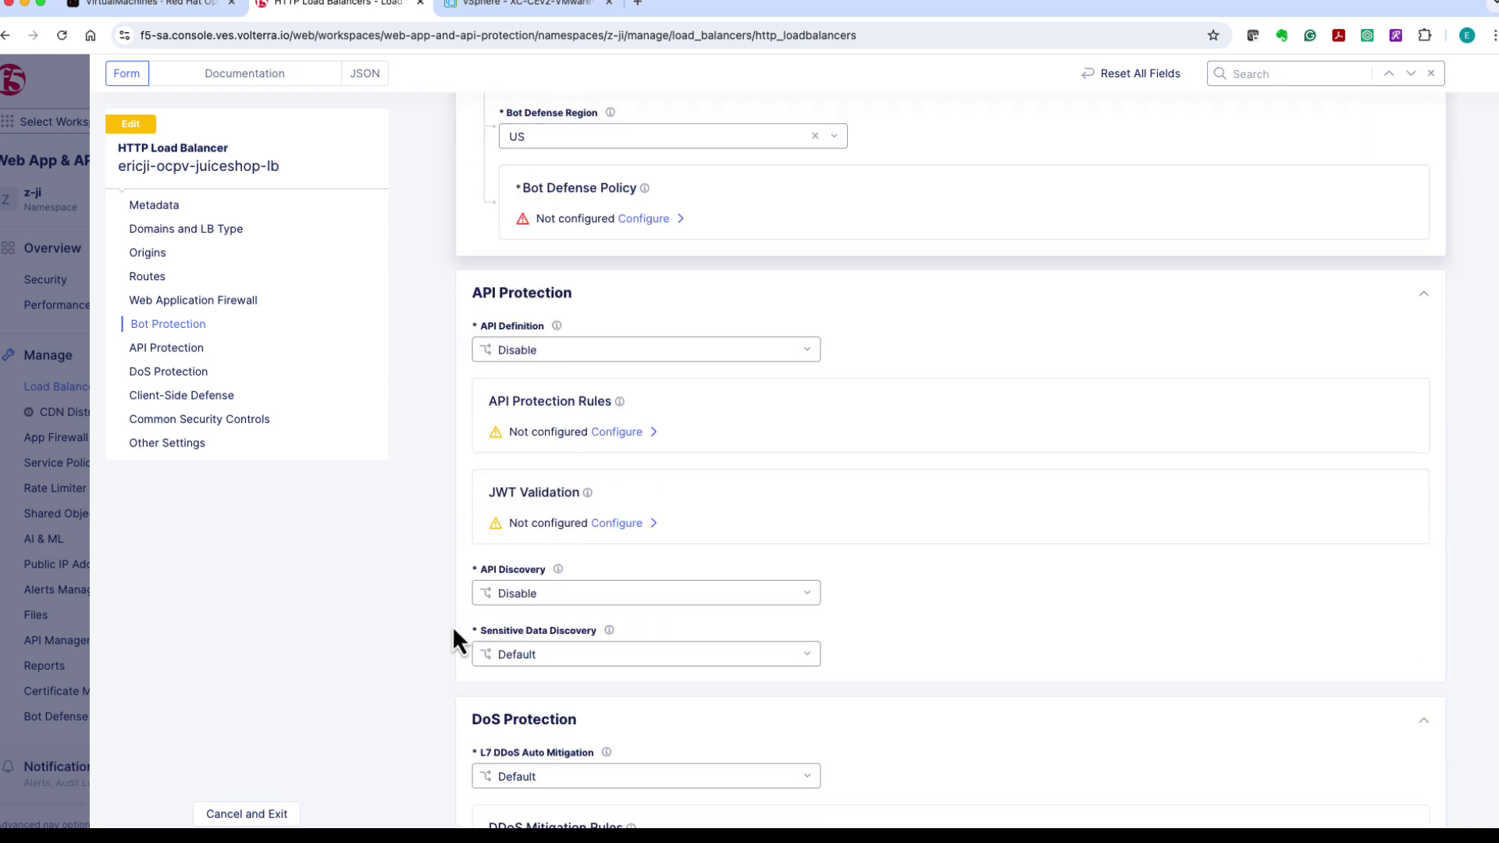
scroll(452, 625, "down", 2)
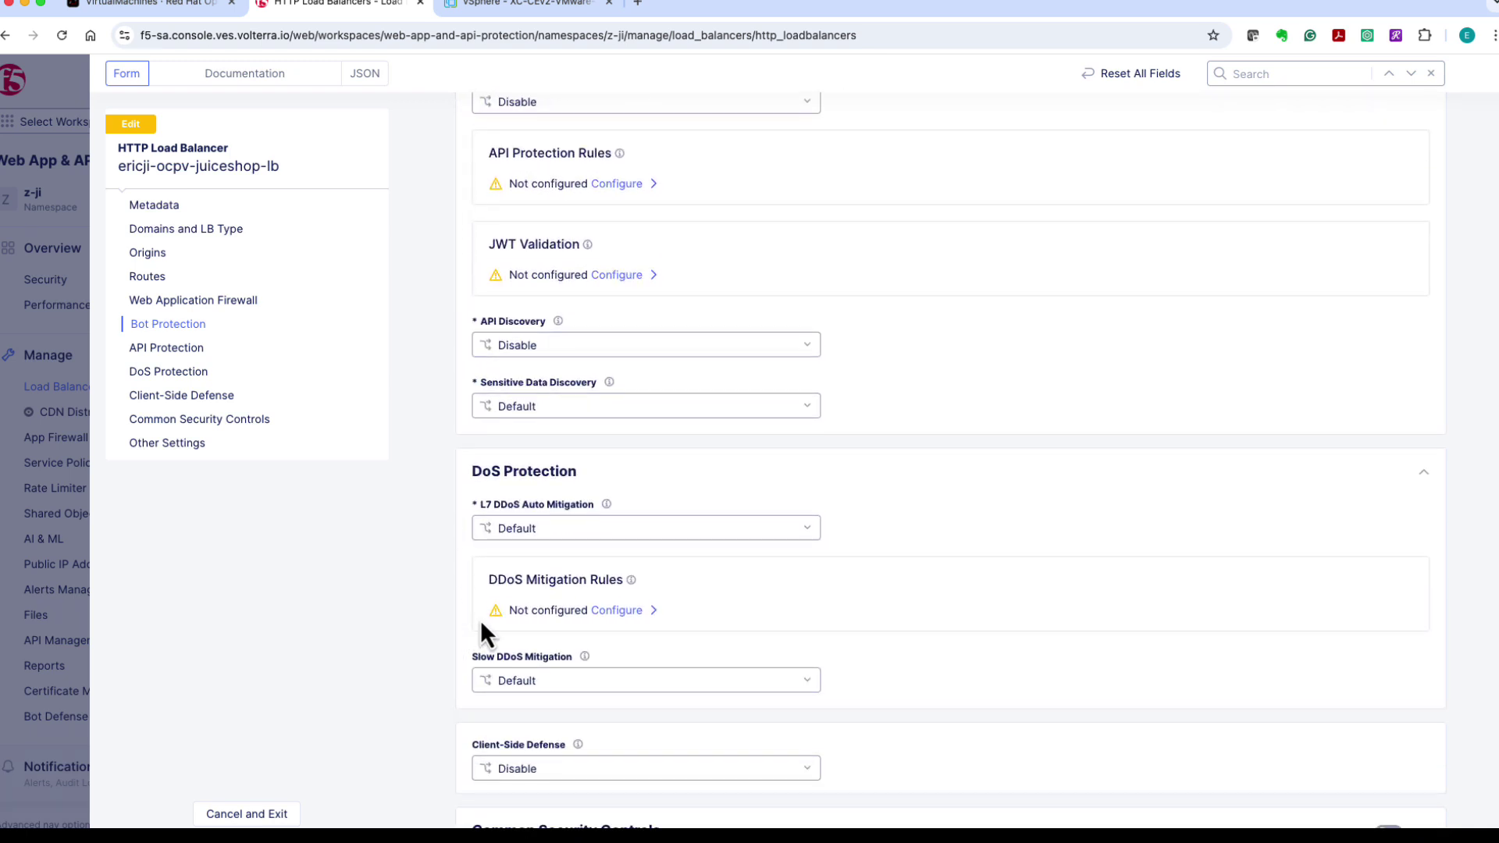
left_click(511, 528)
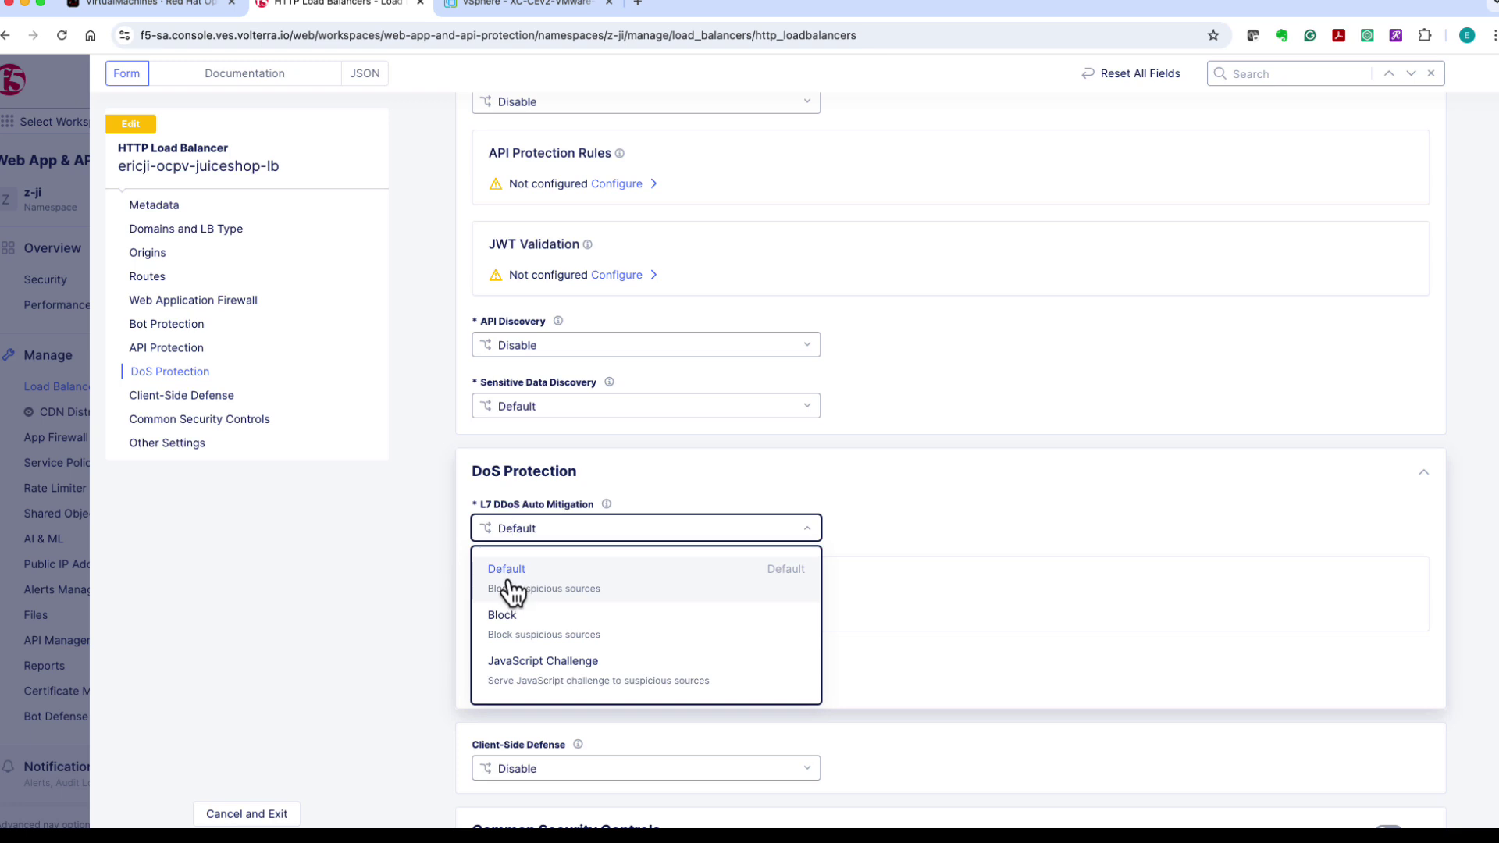
left_click(511, 582)
Step: Review the common security controls and other settings, and save and exit the load balancer configuration
scroll(447, 578, "down", 5)
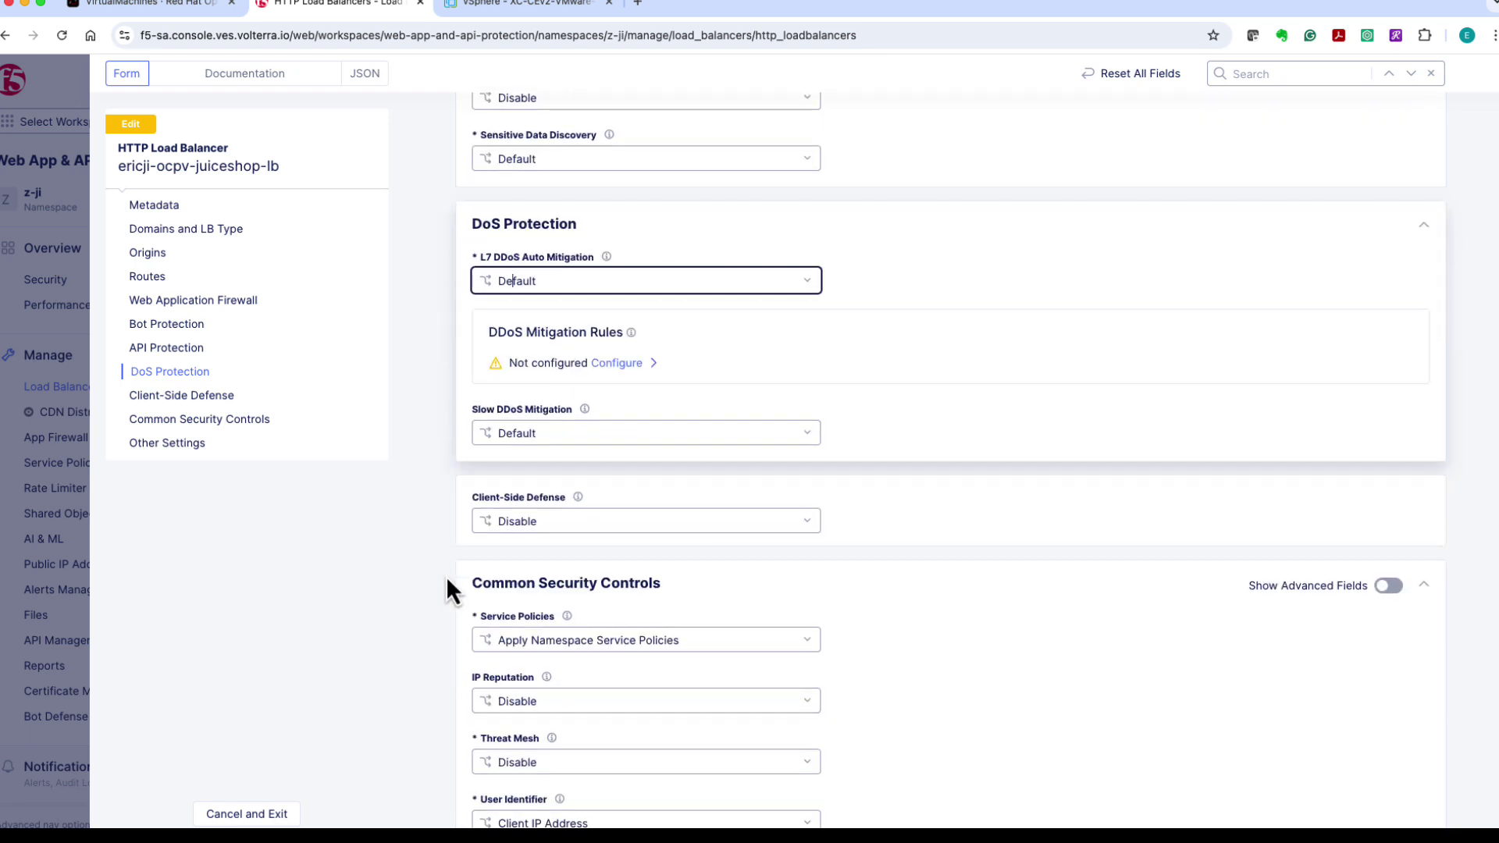
scroll(448, 579, "down", 6)
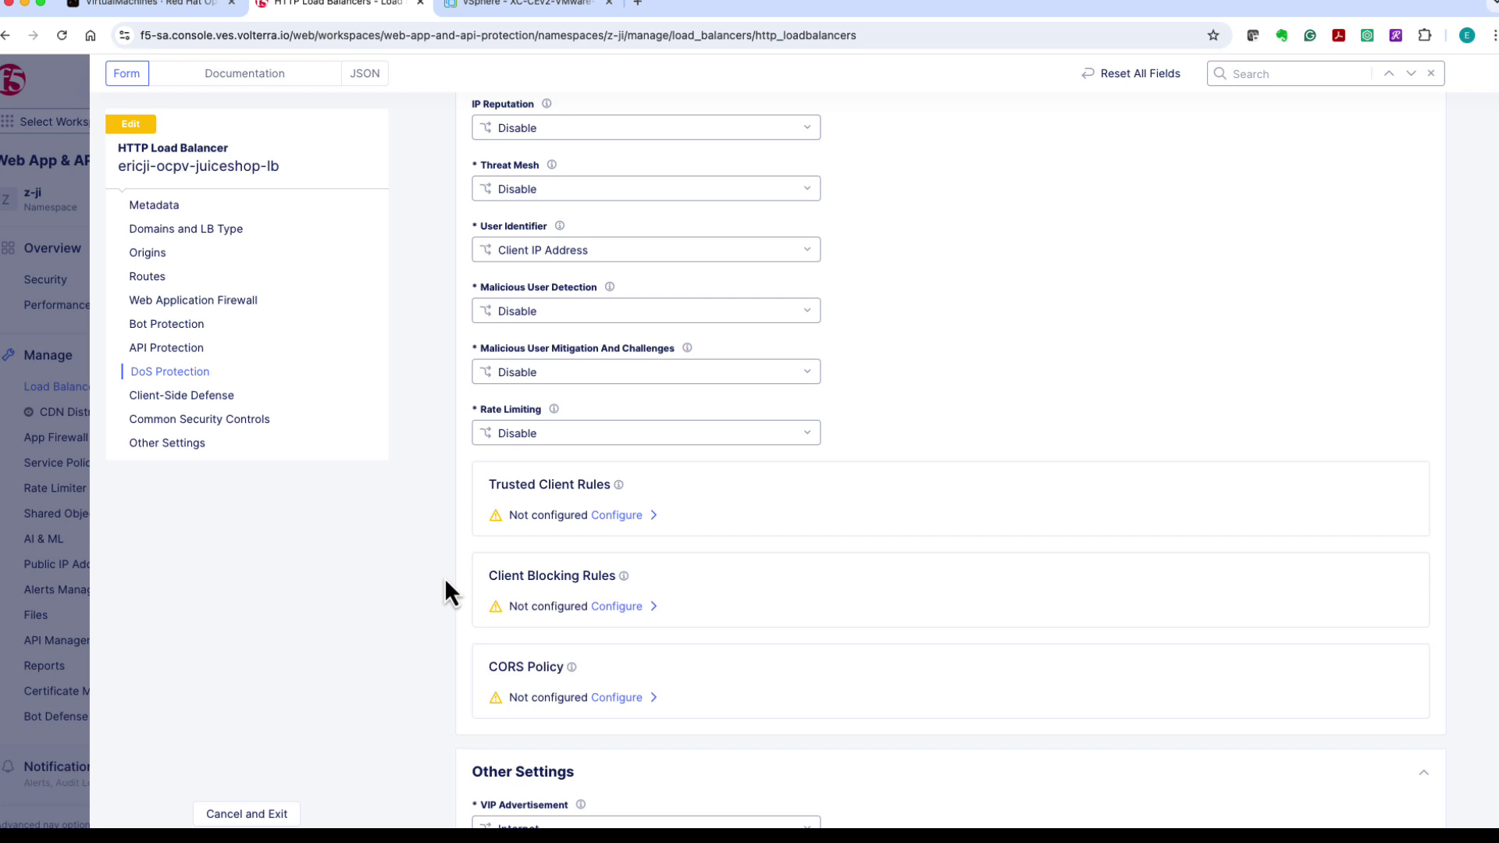
scroll(443, 578, "down", 3)
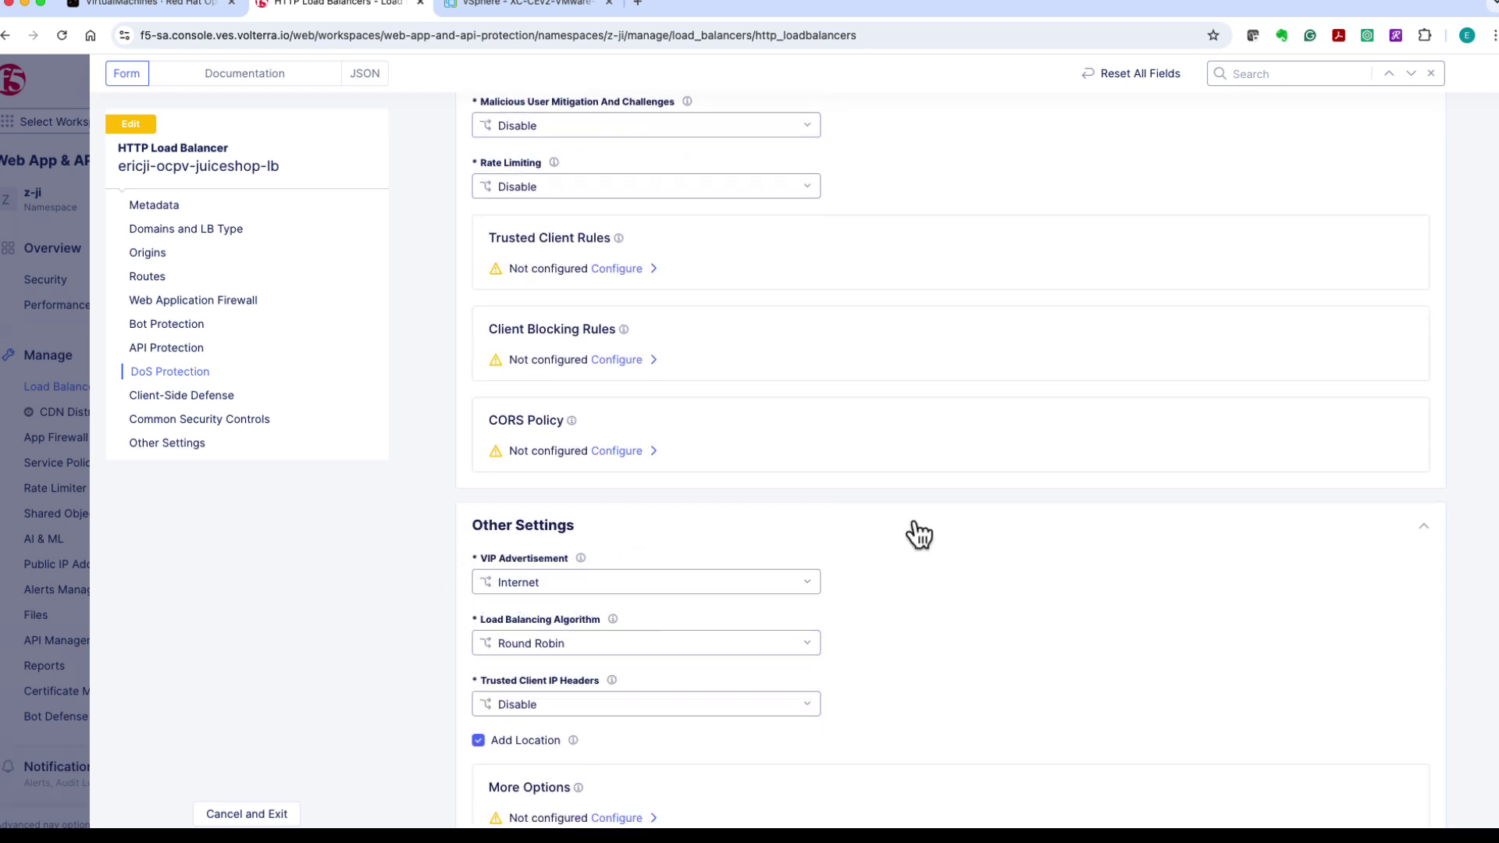
scroll(1265, 461, "down", 1)
scroll(1292, 452, "down", 1)
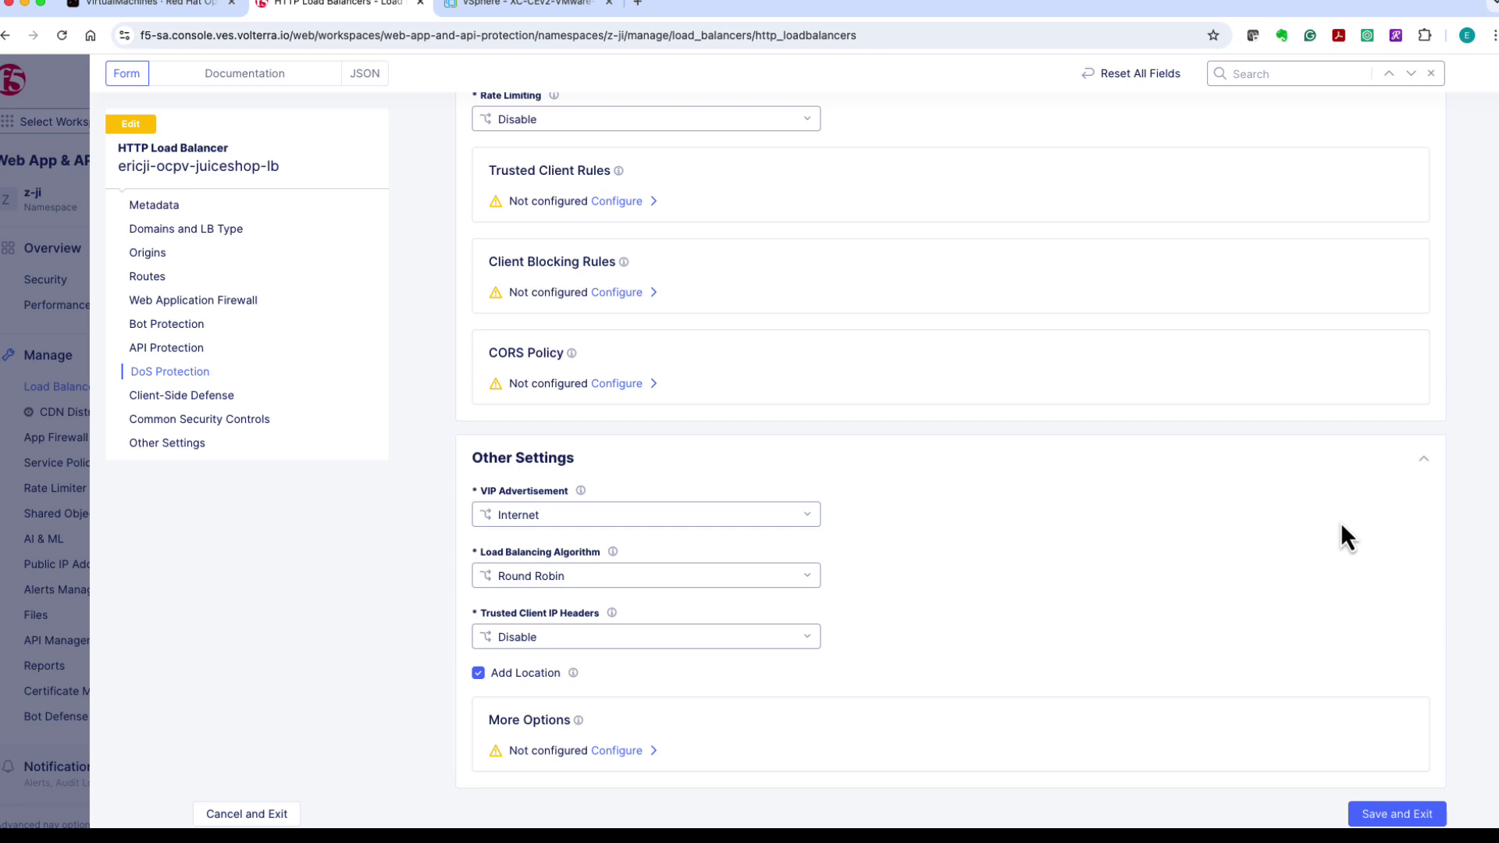
left_click(1387, 816)
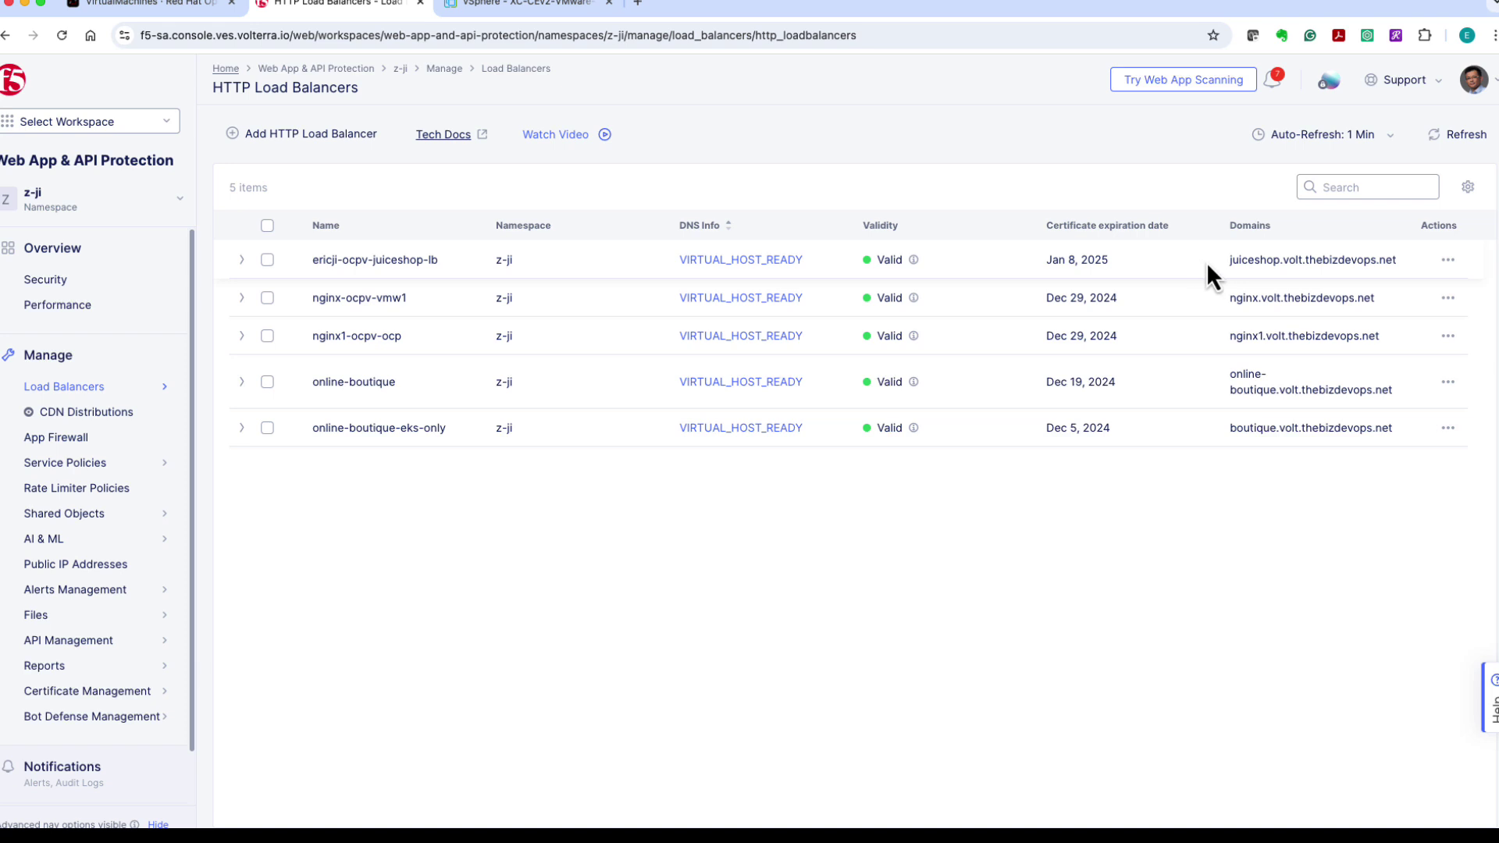
Step: Open the load balancer's domain juiceshop.volt.thebizdevops.net from the list in a new browser tab
left_click_drag(1222, 261, 1405, 263)
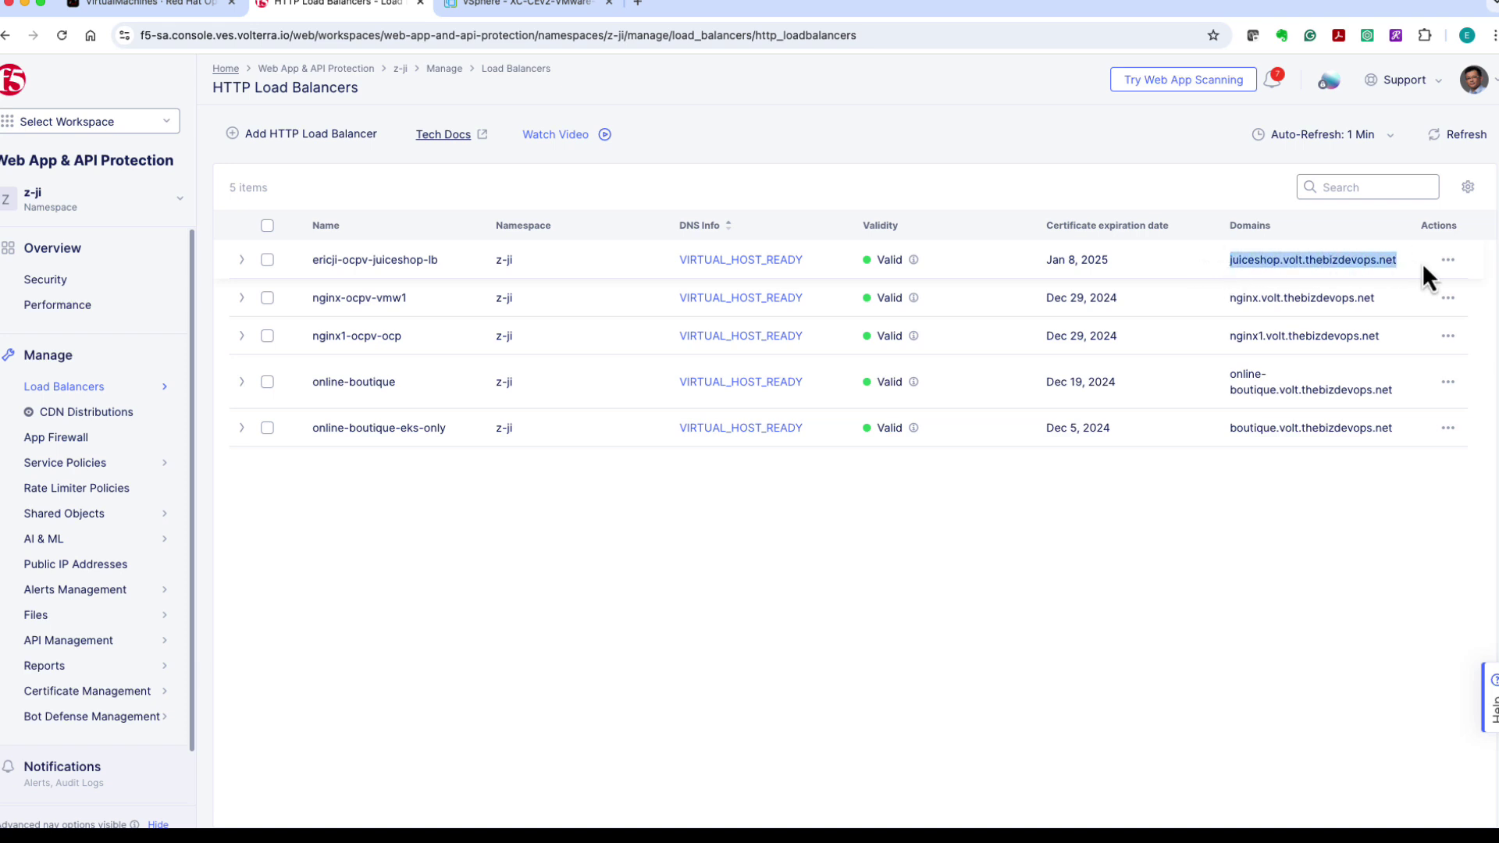
right_click(1376, 262)
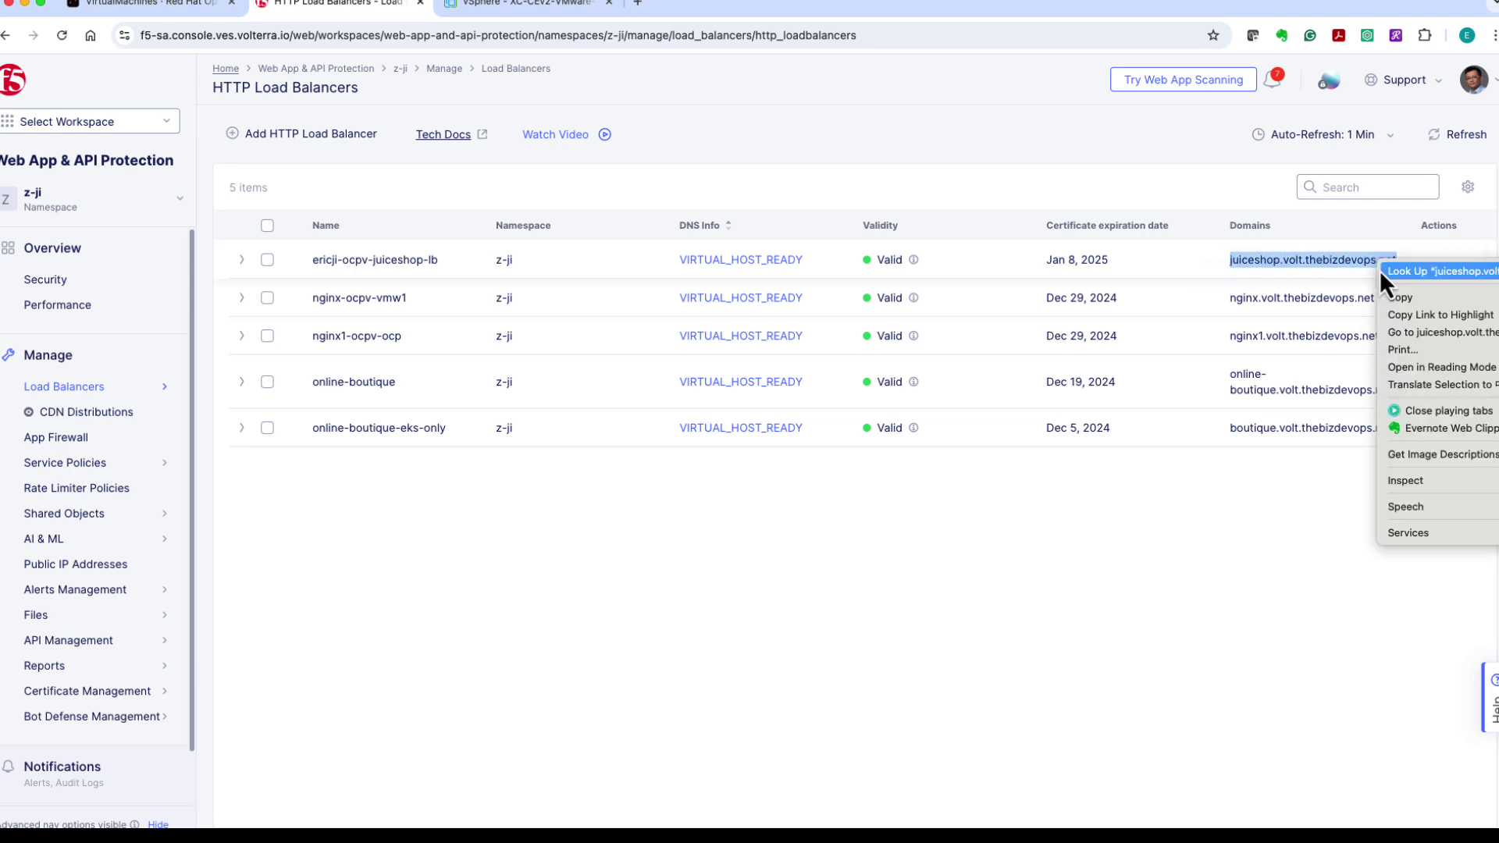
left_click(1394, 338)
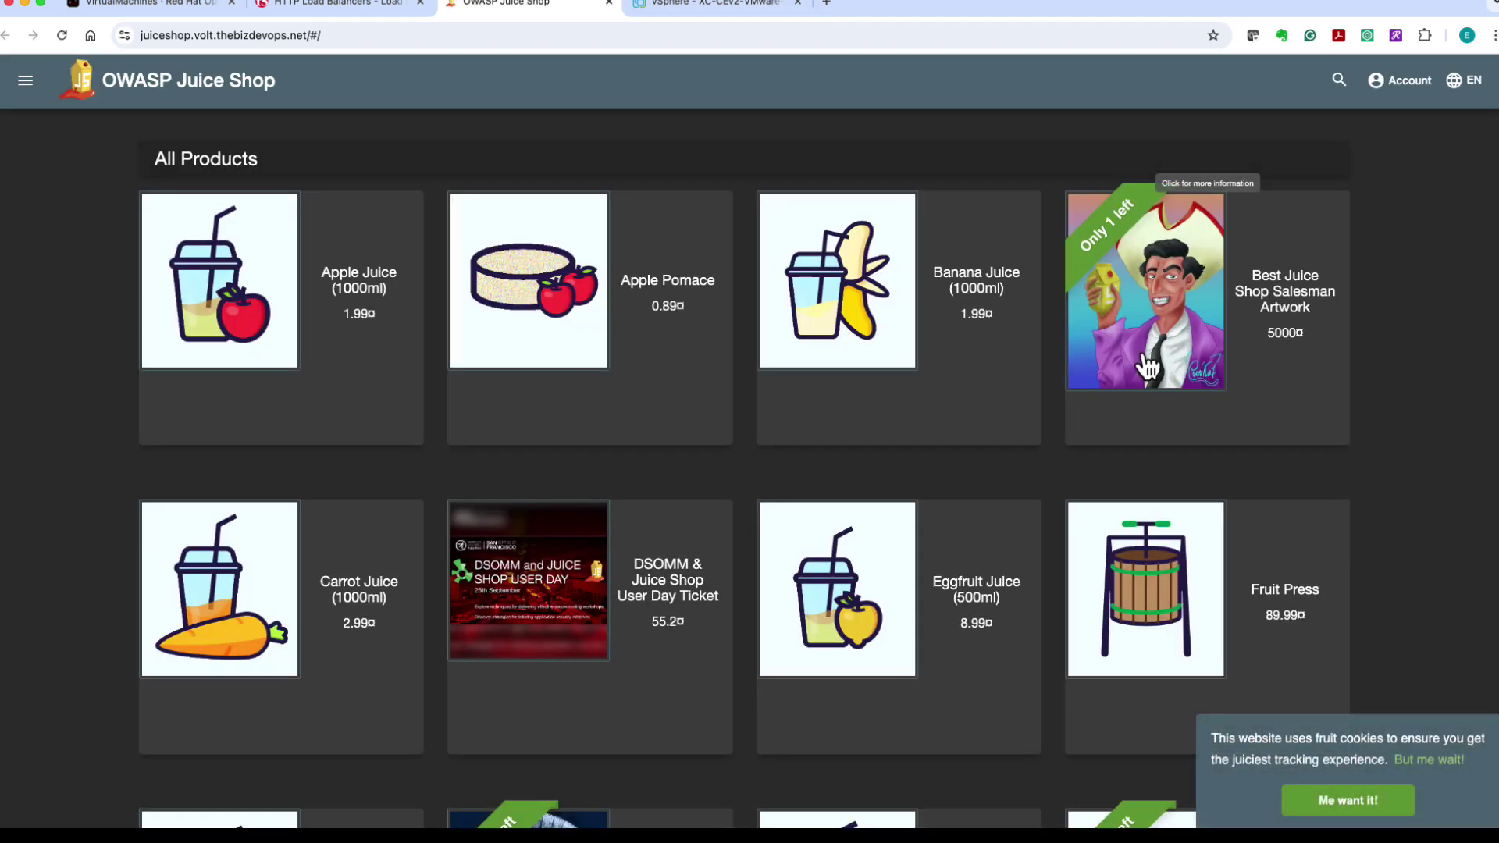
left_click(645, 348)
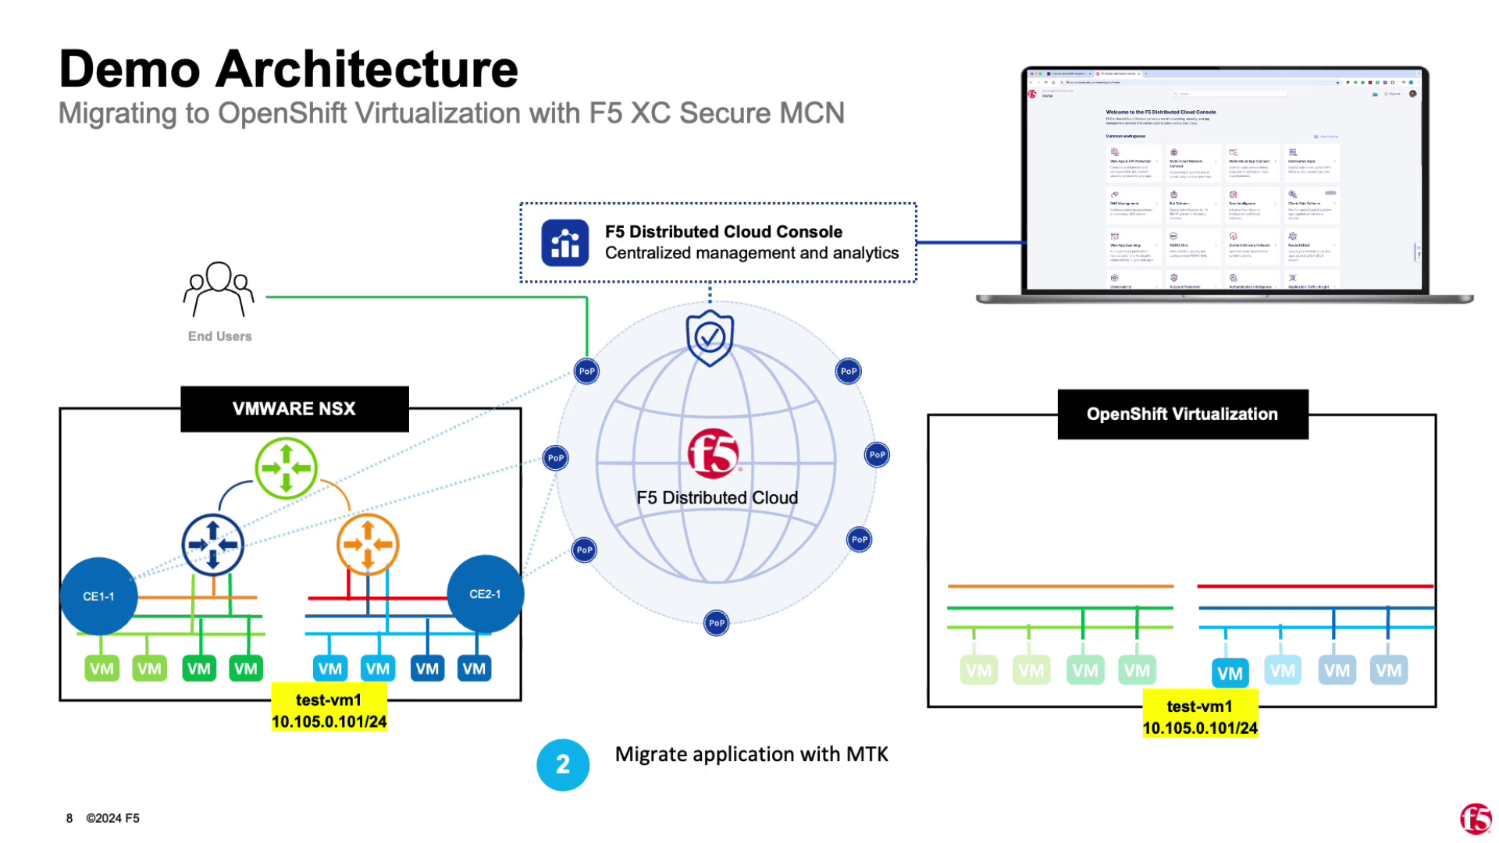
key("Right")
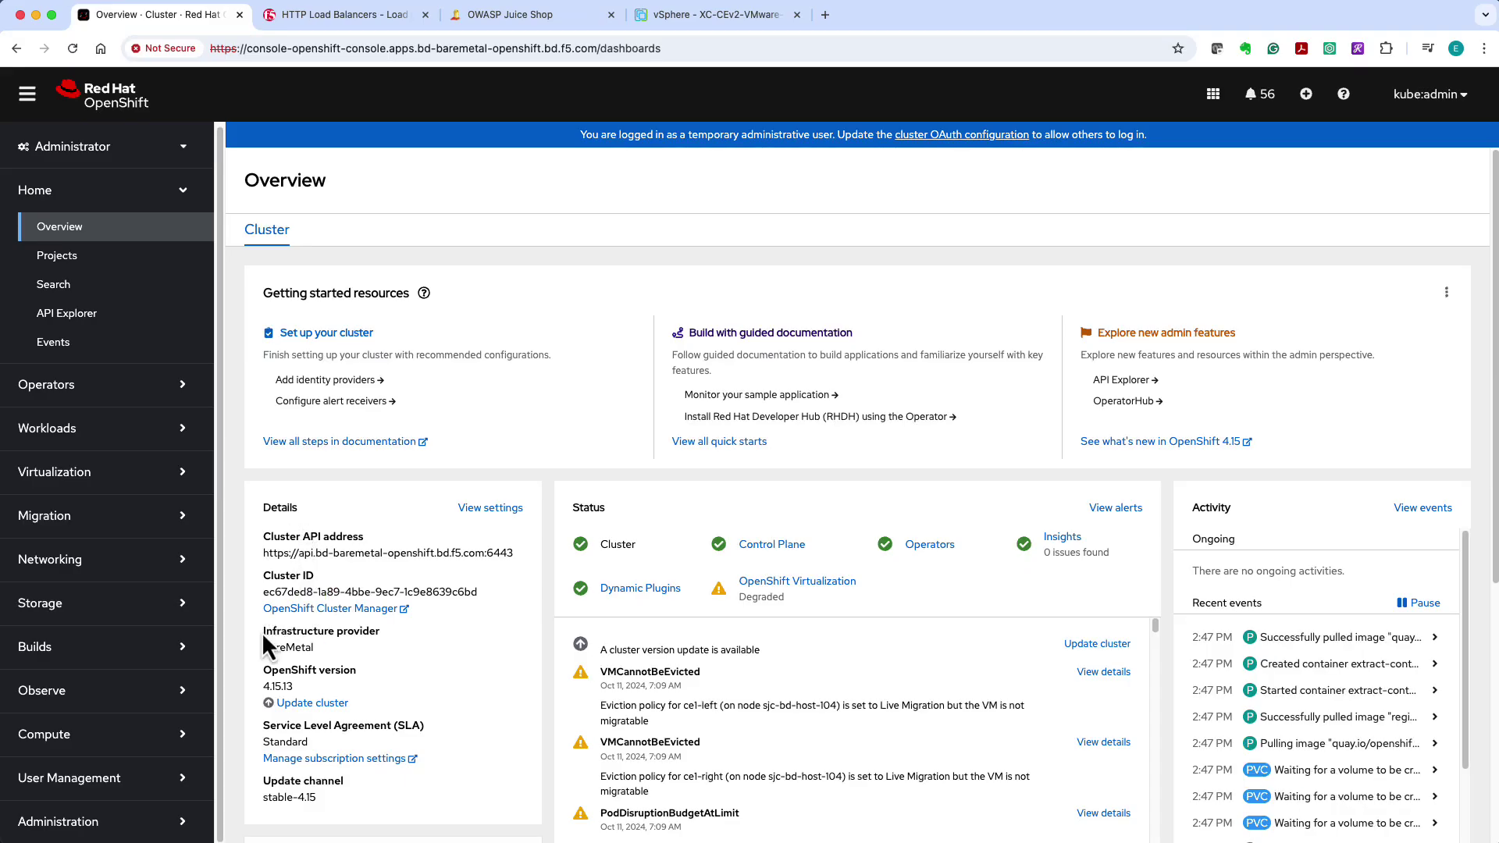
Step: Review the OpenShift cluster's infrastructure provider and version, and examine the Migration Toolkit for Virtualization entry among the installed operators
left_click_drag(261, 631, 337, 690)
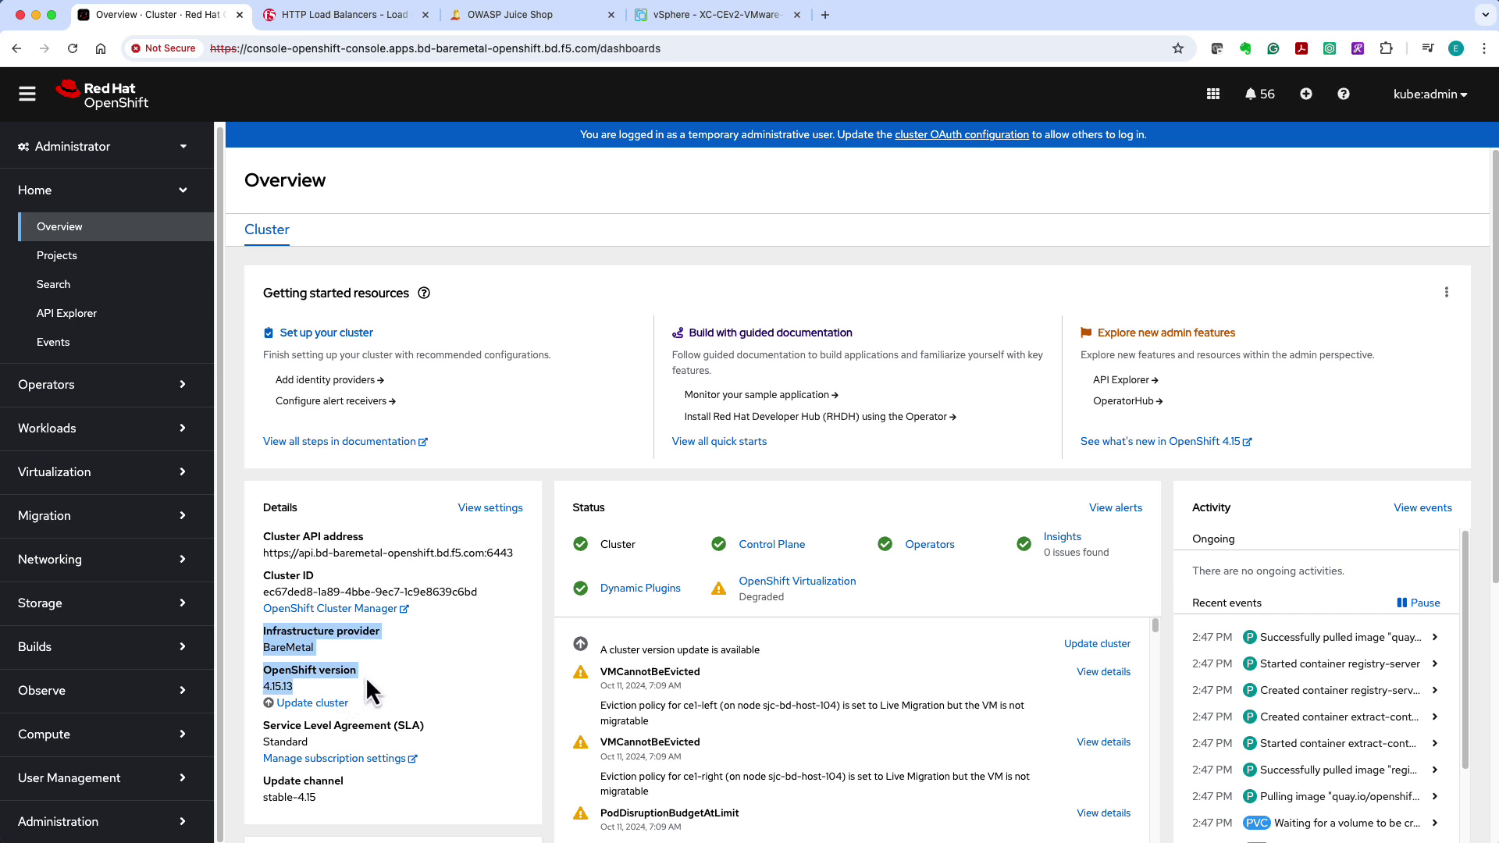
left_click(98, 398)
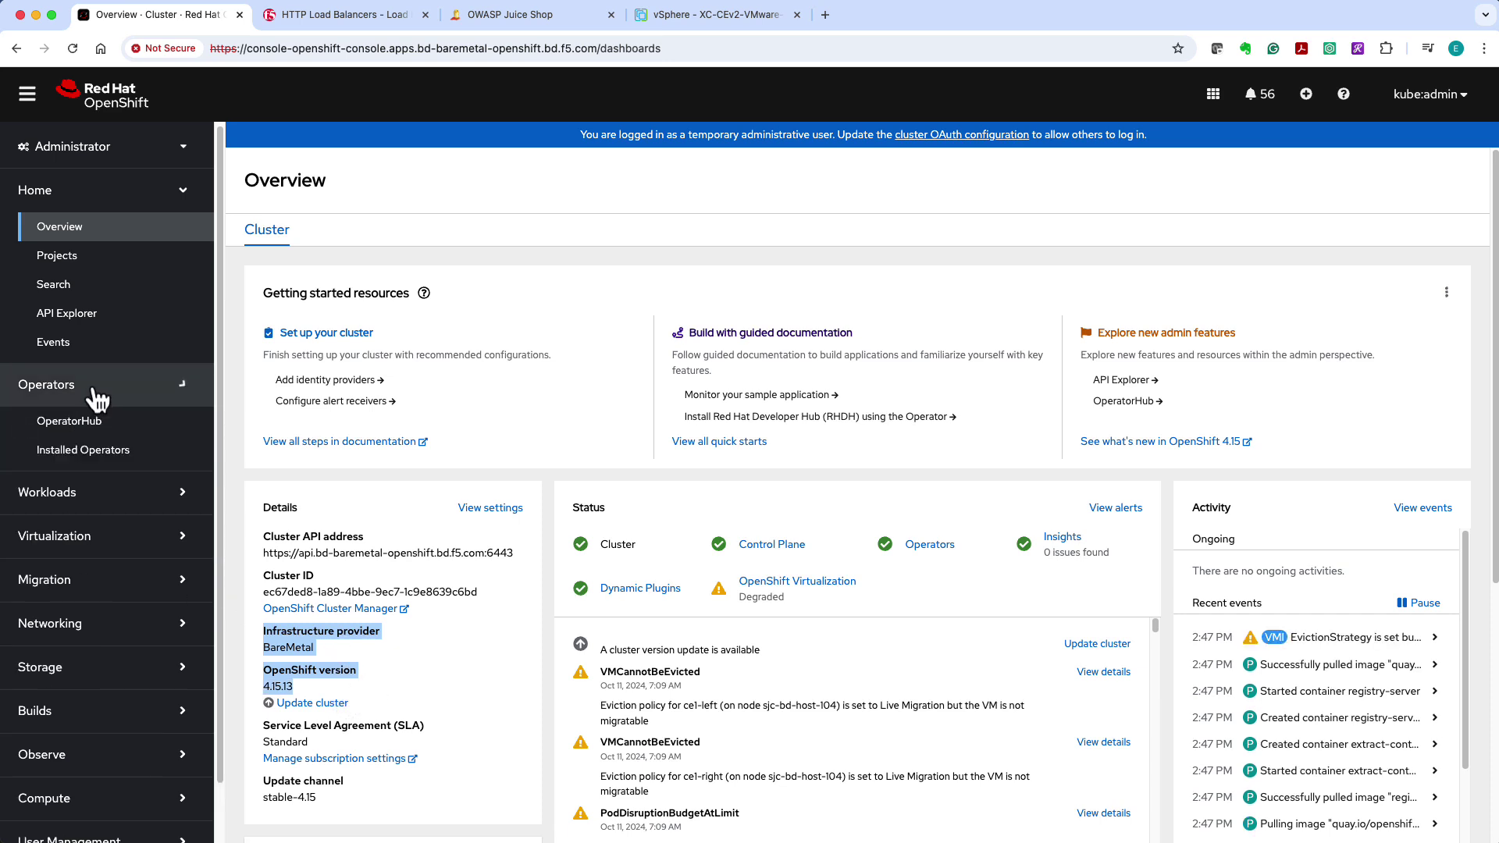
left_click(86, 453)
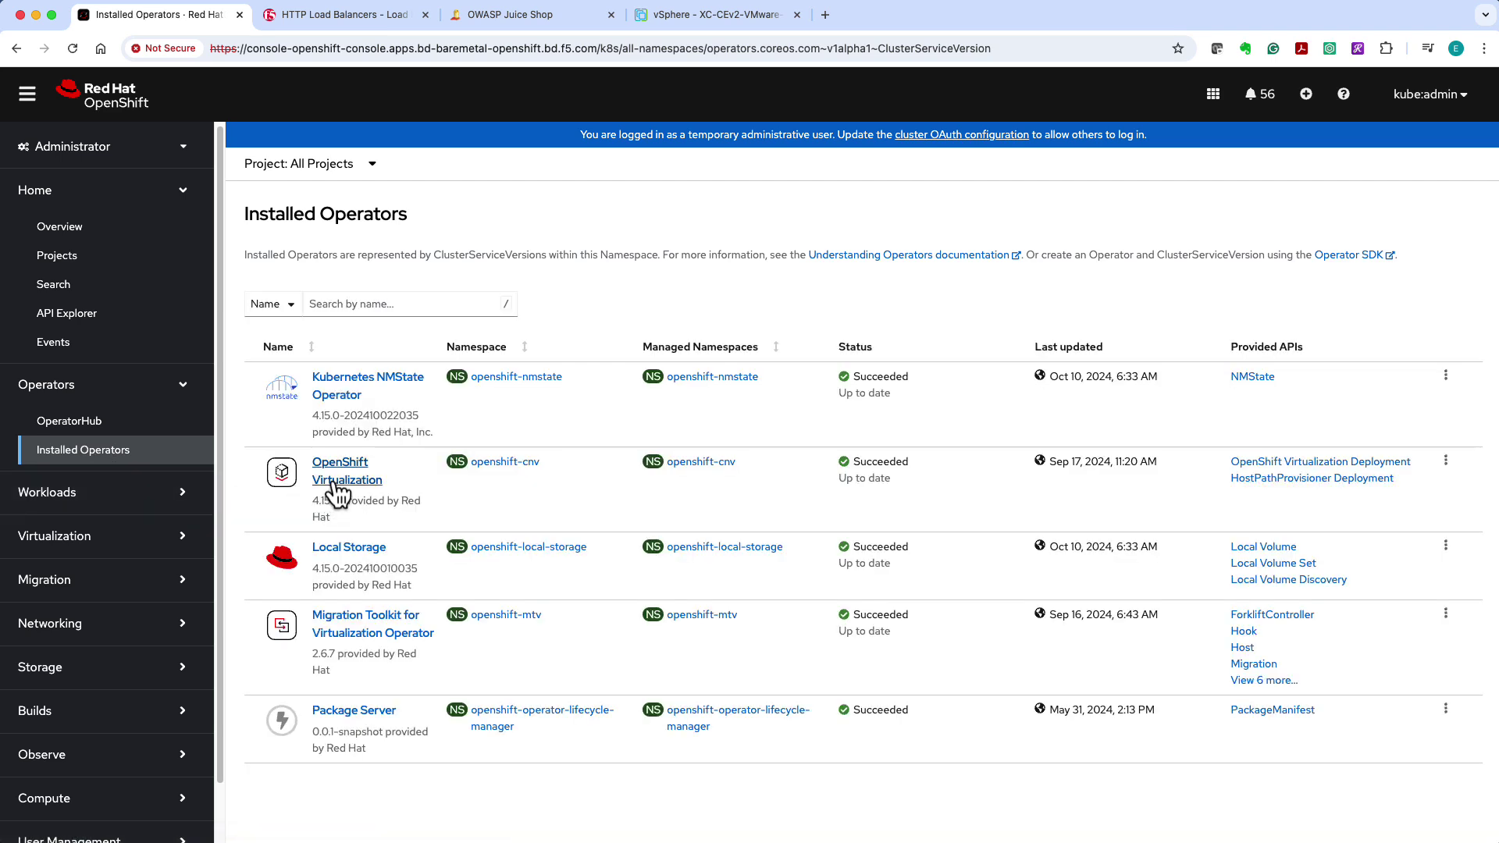
left_click_drag(341, 590, 448, 659)
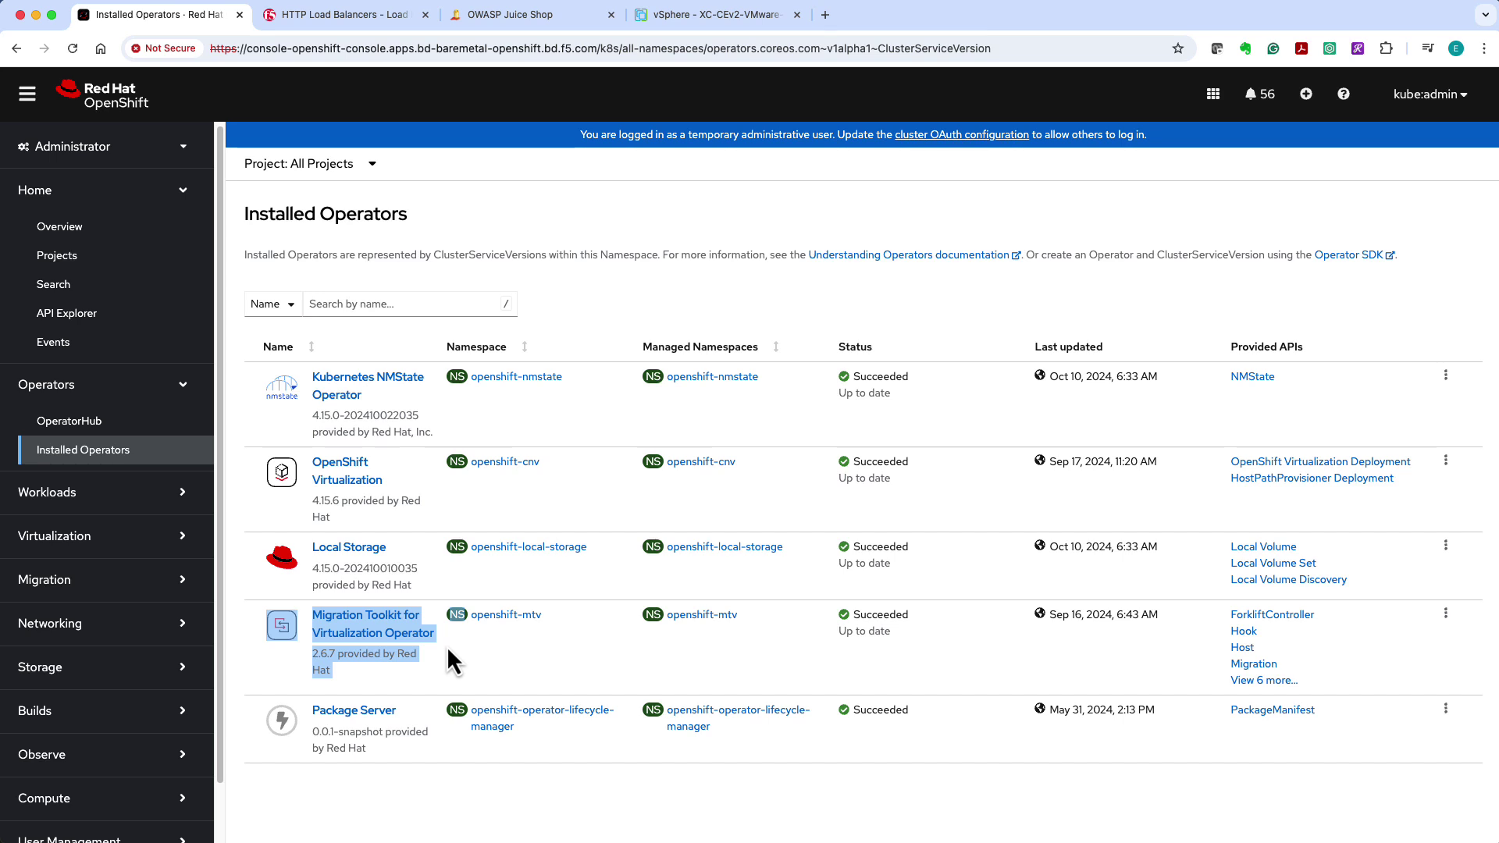
Step: Open the Migration Toolkit for Virtualization overview to examine its operator status, pods and settings
left_click(108, 591)
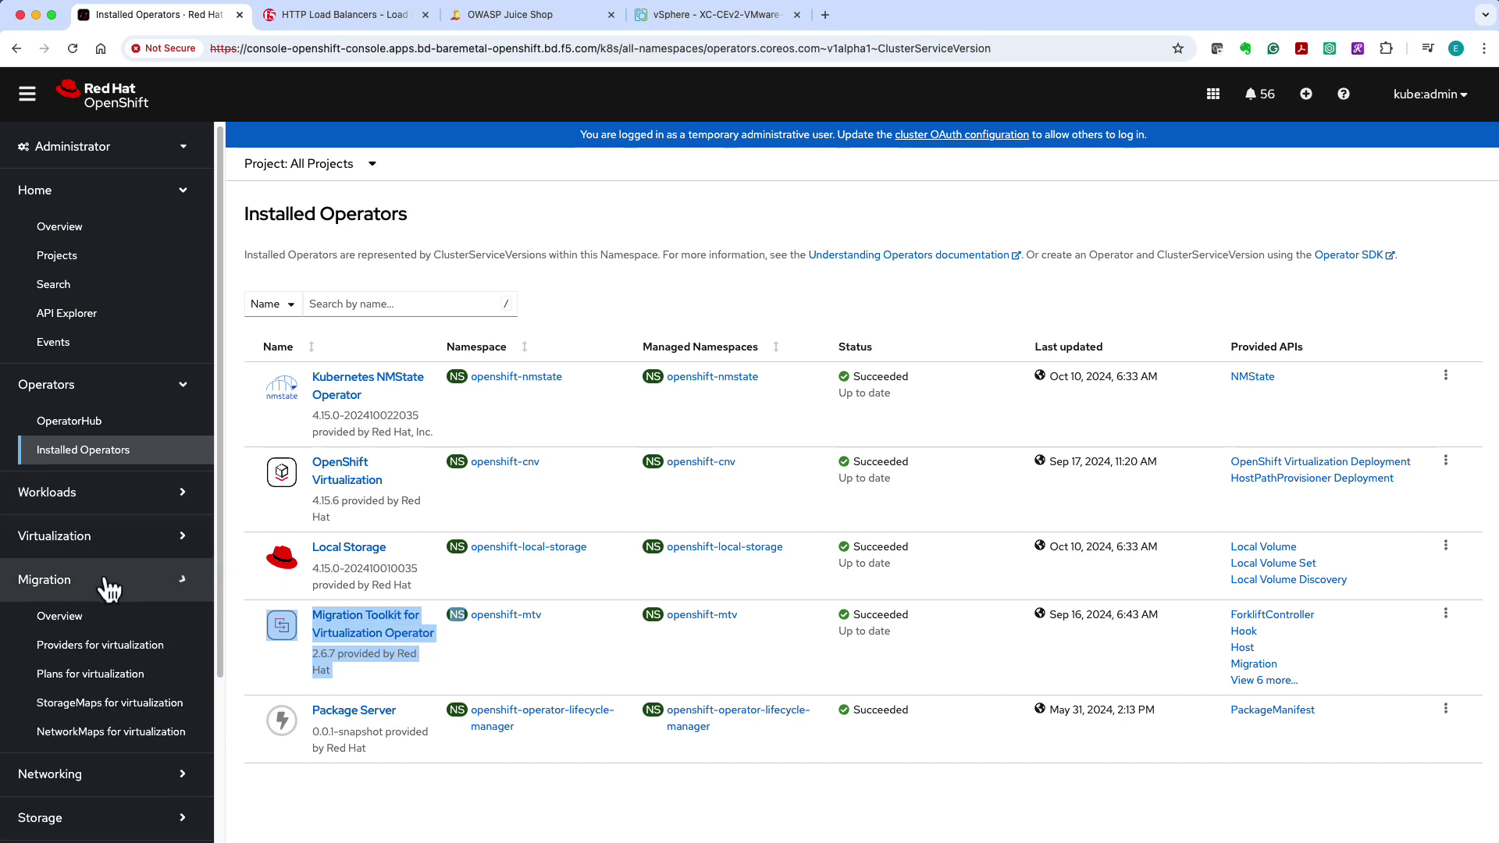
left_click(108, 624)
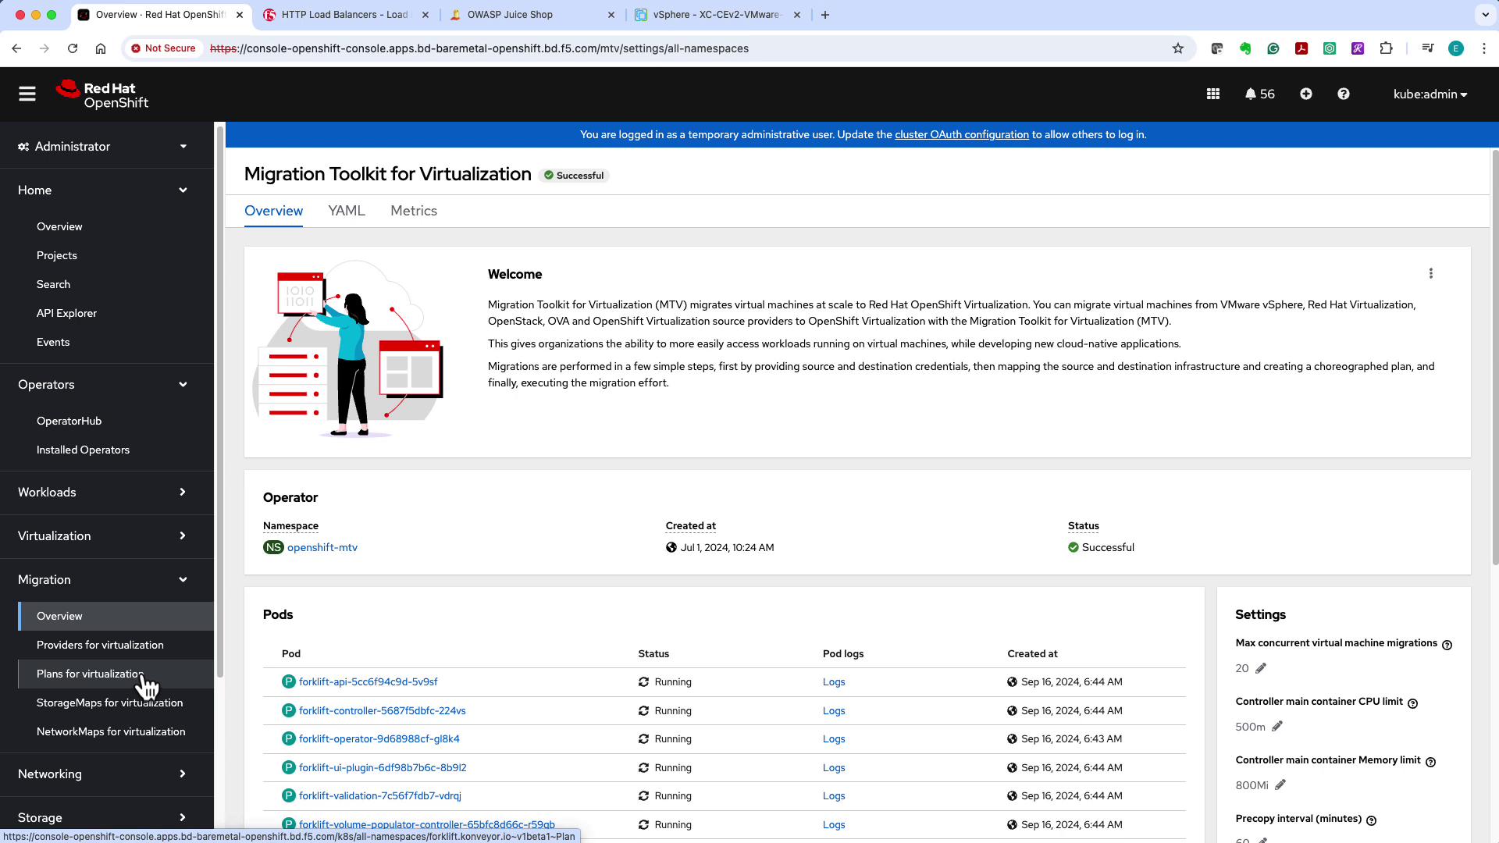
Step: Open OpenShift's list of virtual machines and examine the entries for test-vm1, test-vm2 and cev2-2
left_click(149, 537)
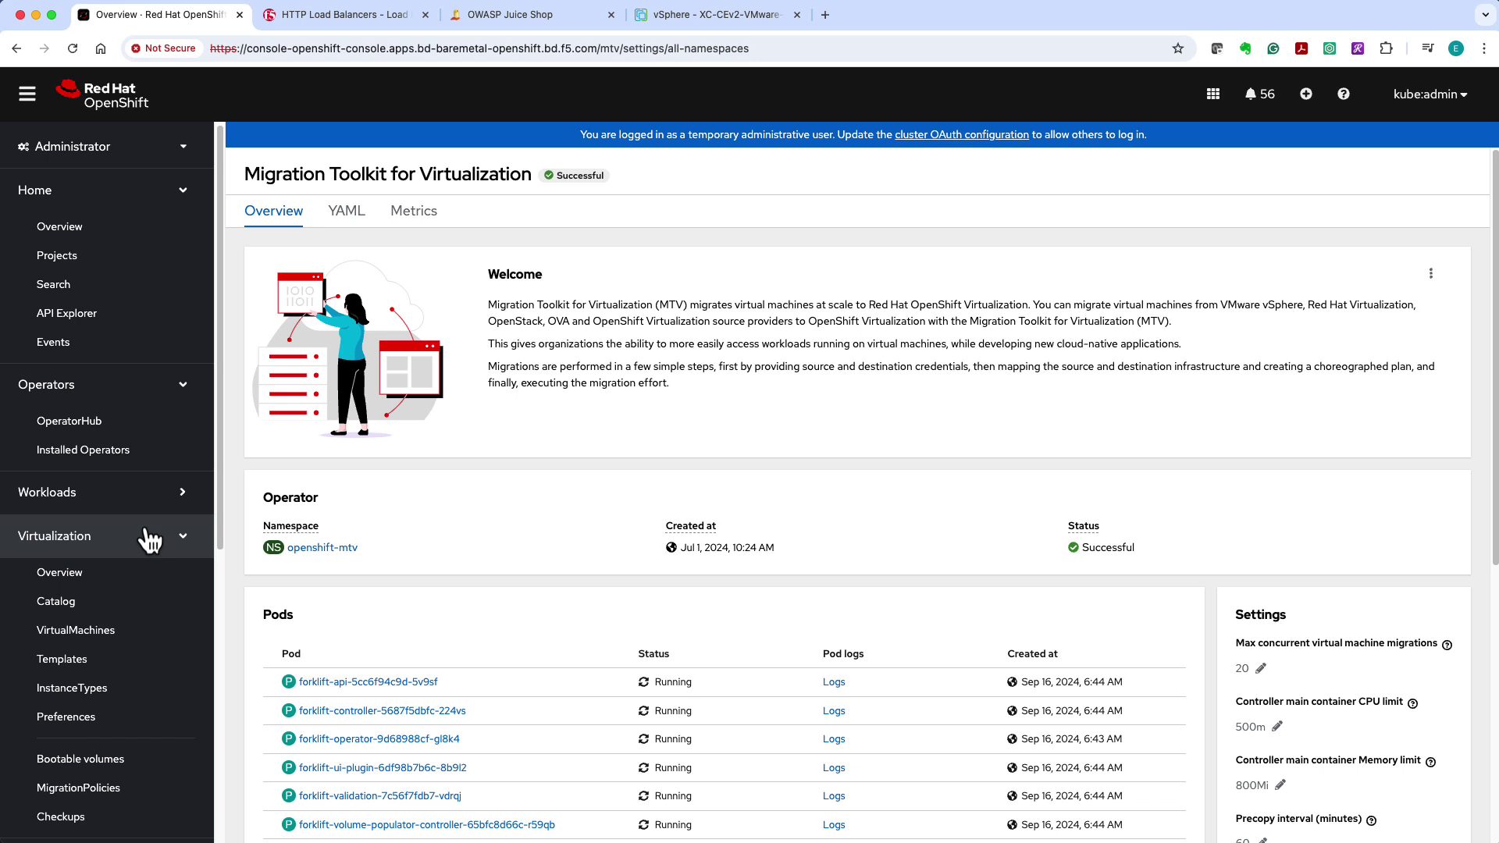
left_click(138, 636)
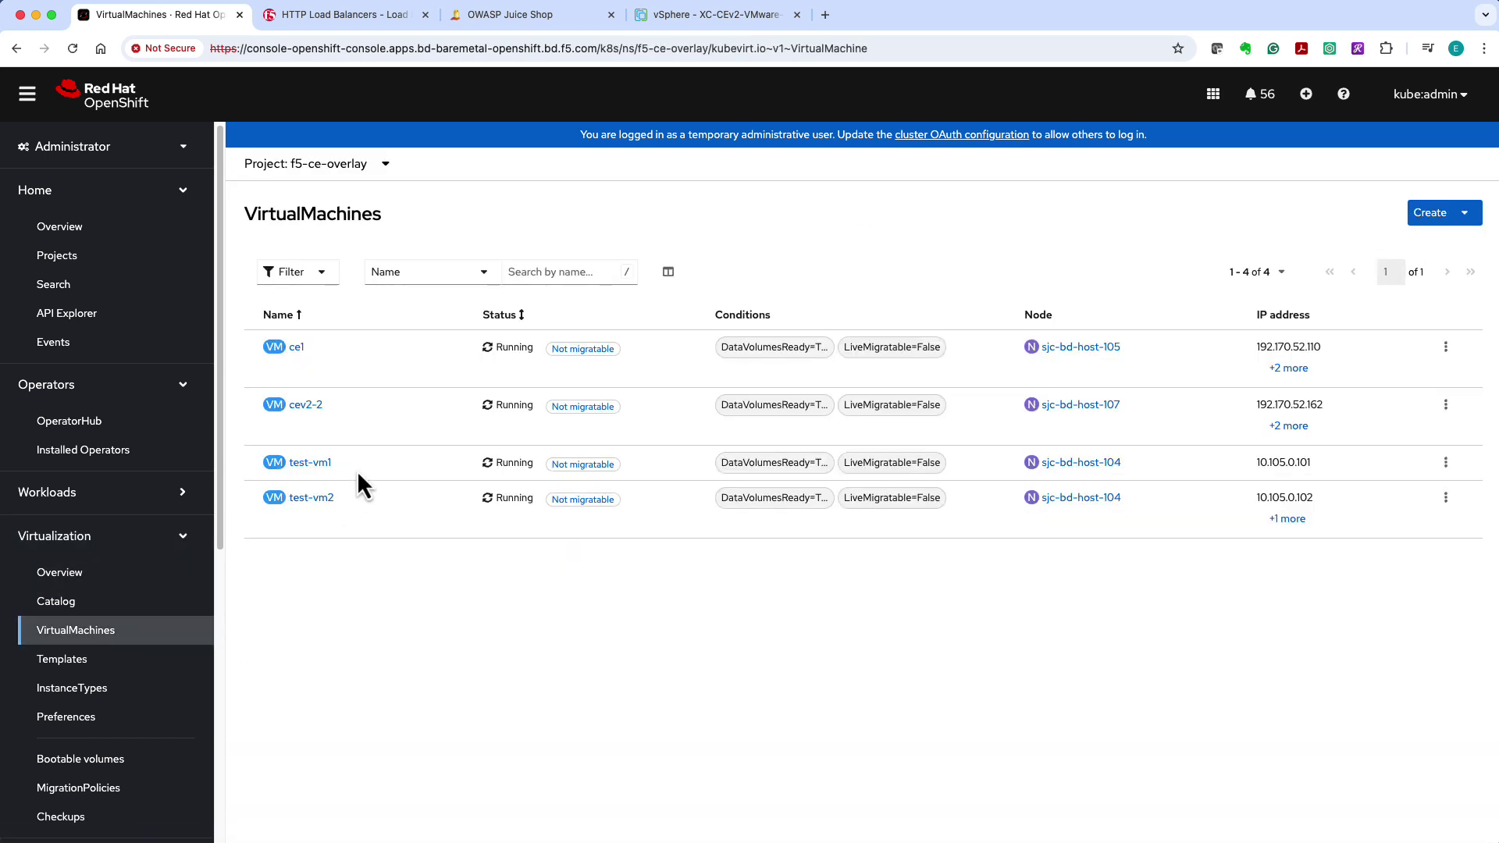
left_click_drag(362, 458, 395, 509)
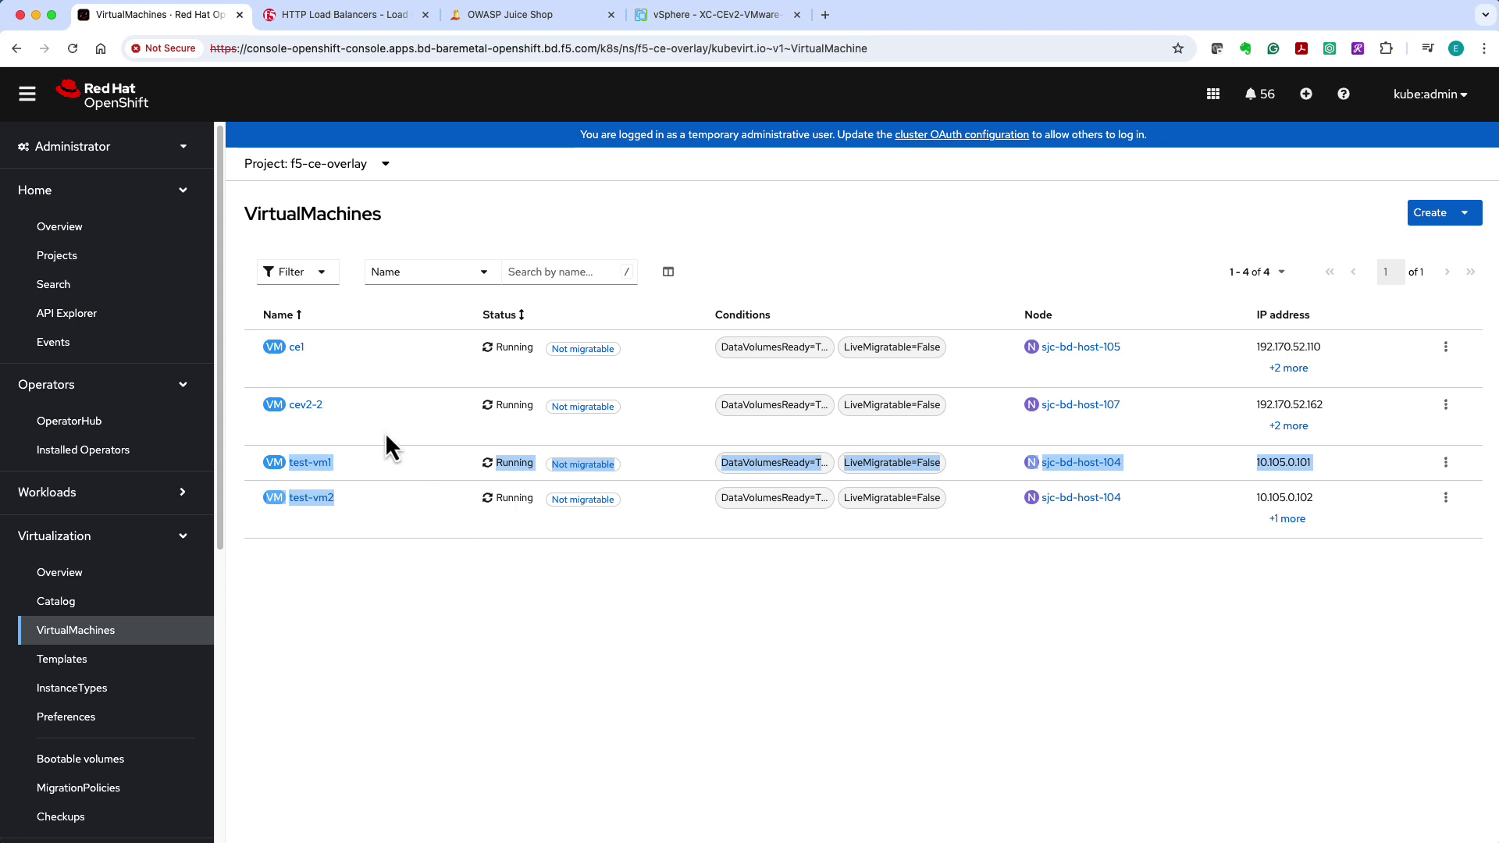
left_click(339, 413)
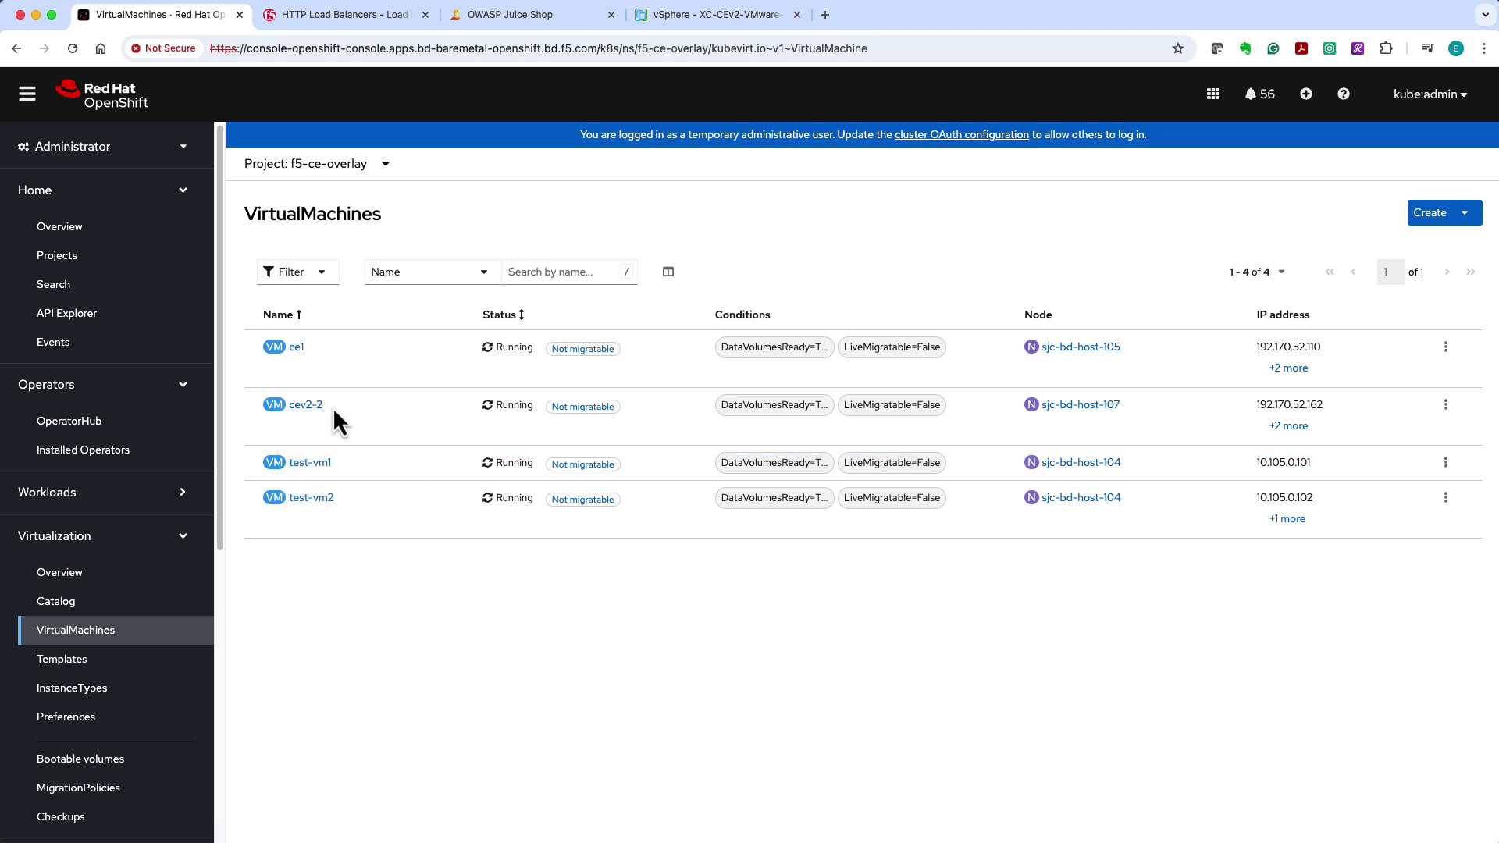
left_click_drag(260, 403, 350, 415)
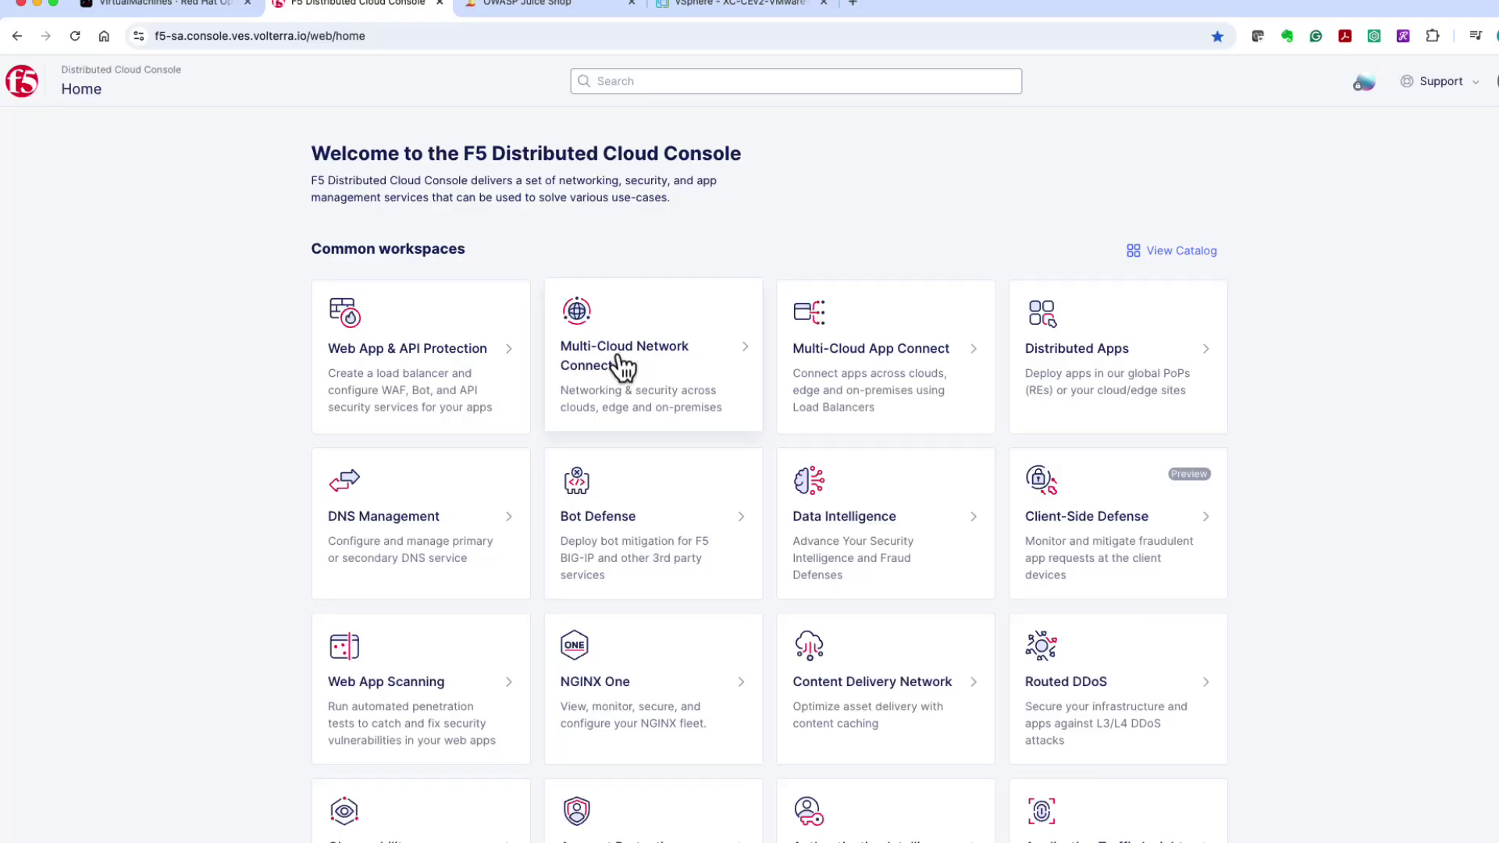
Step: In the F5 Distributed Cloud Console, examine the overlay OCP site's health, throughput and connectivity under Multi-Cloud Network Connect
left_click(623, 363)
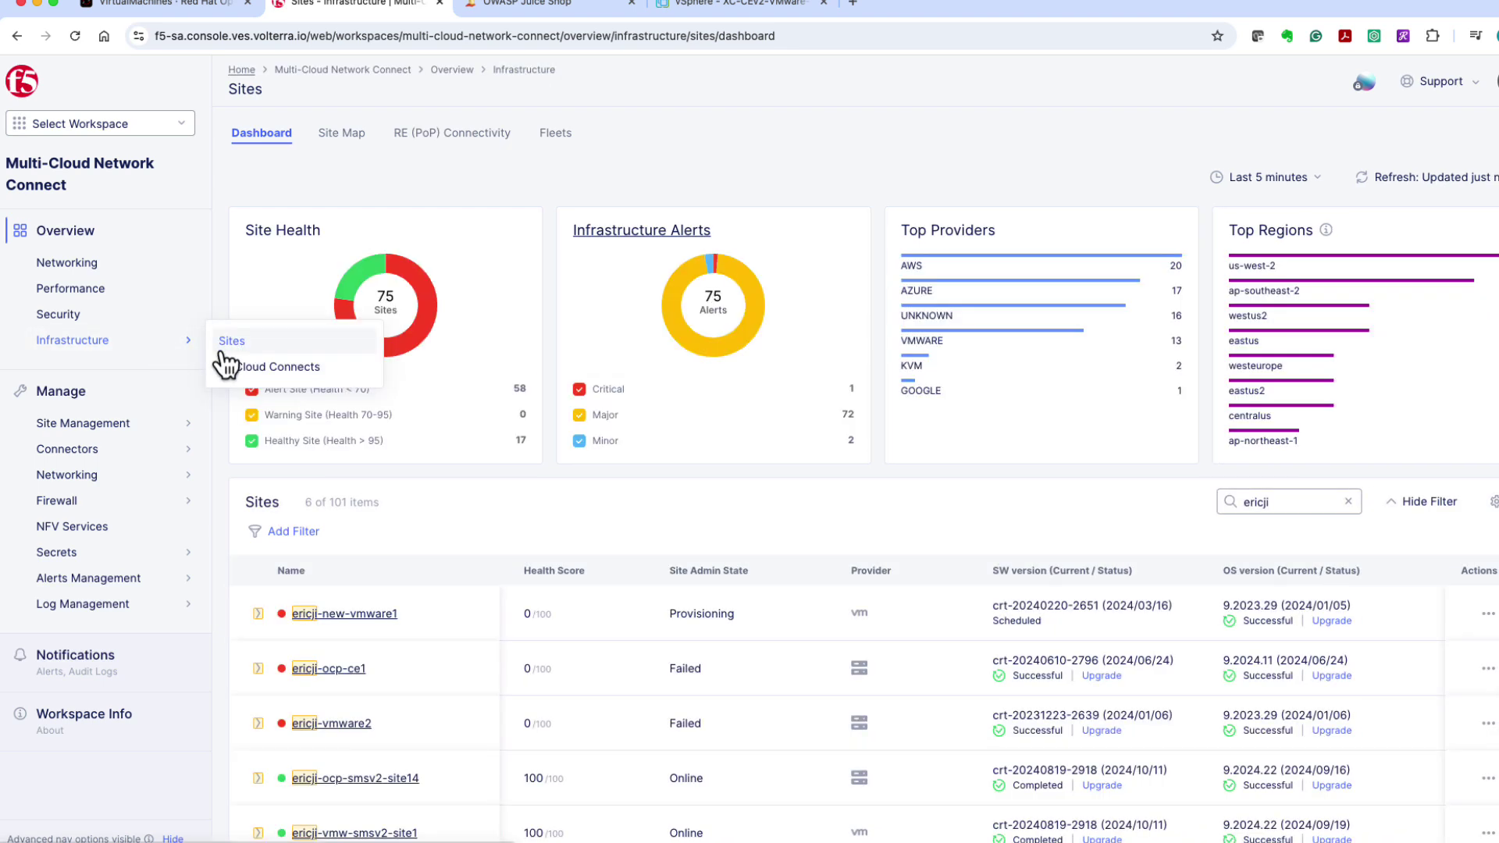
scroll(375, 676, "down", 2)
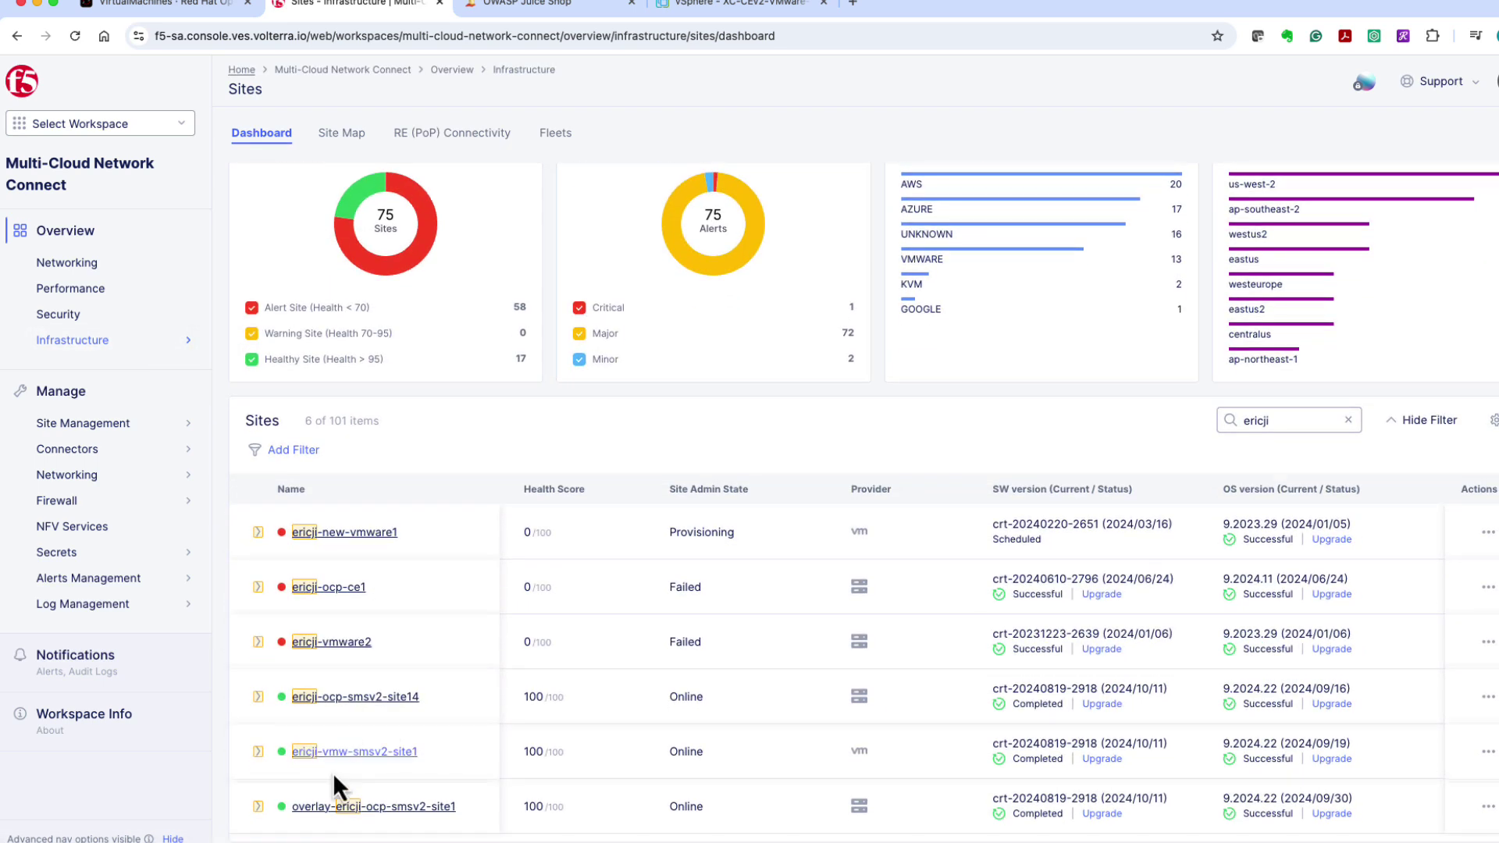
left_click(386, 812)
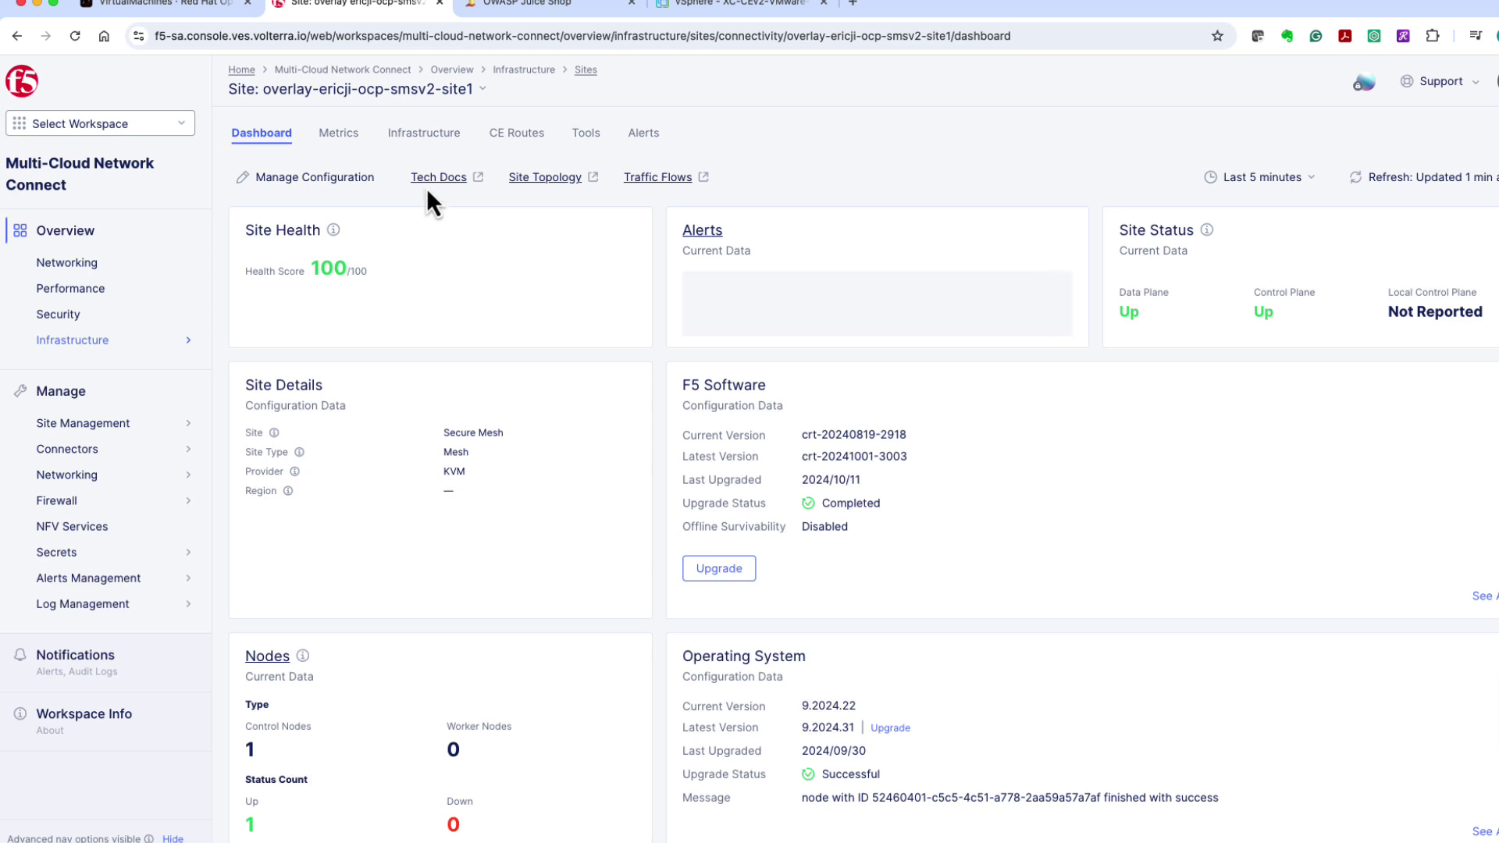
scroll(419, 500, "down", 8)
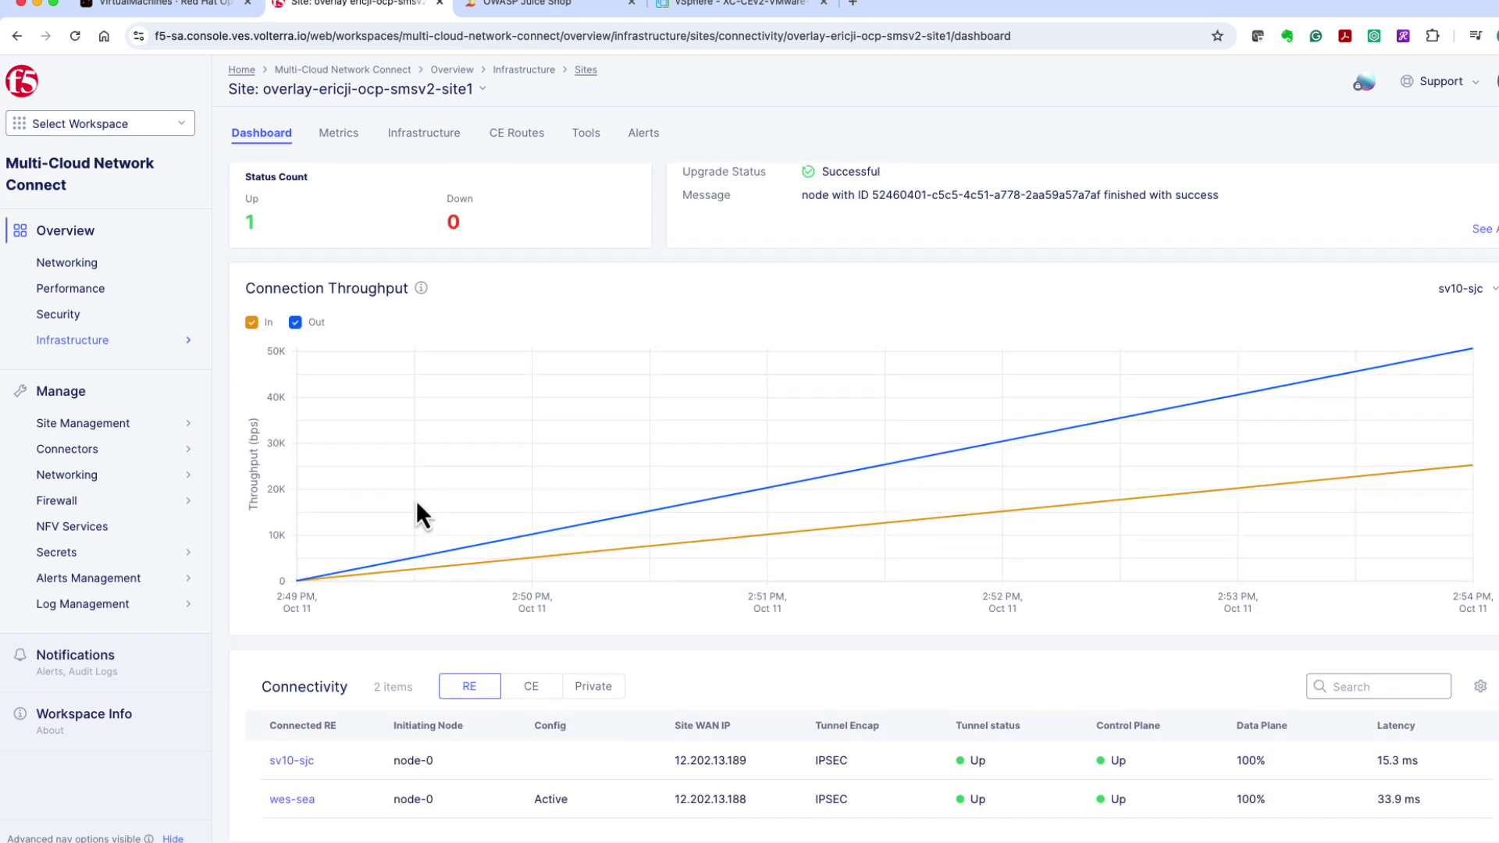
Step: Switch to the Web App & API Protection workspace and open its list of origin pools
left_click(125, 127)
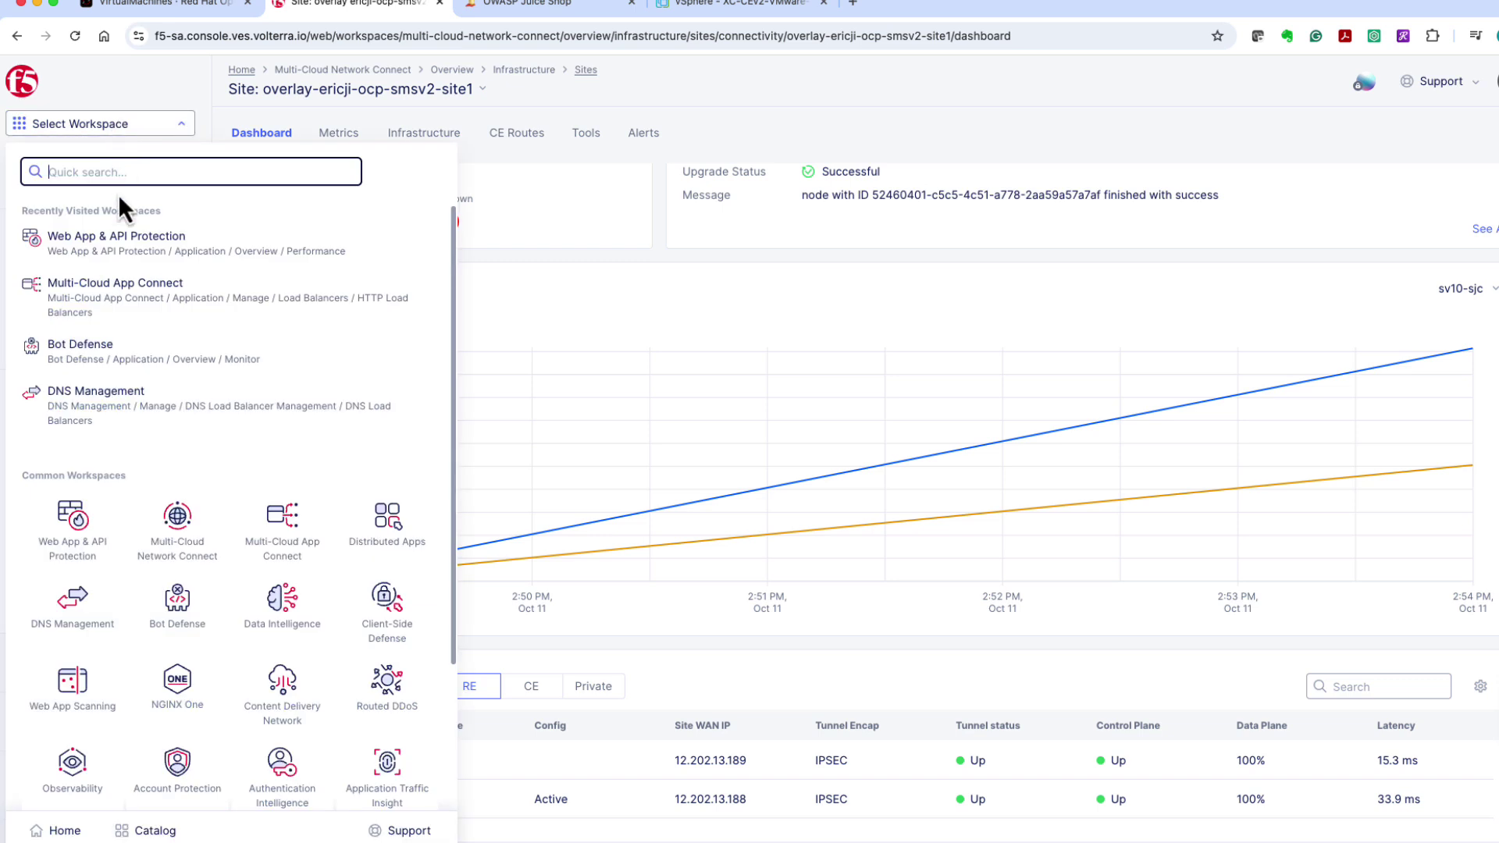
left_click(89, 556)
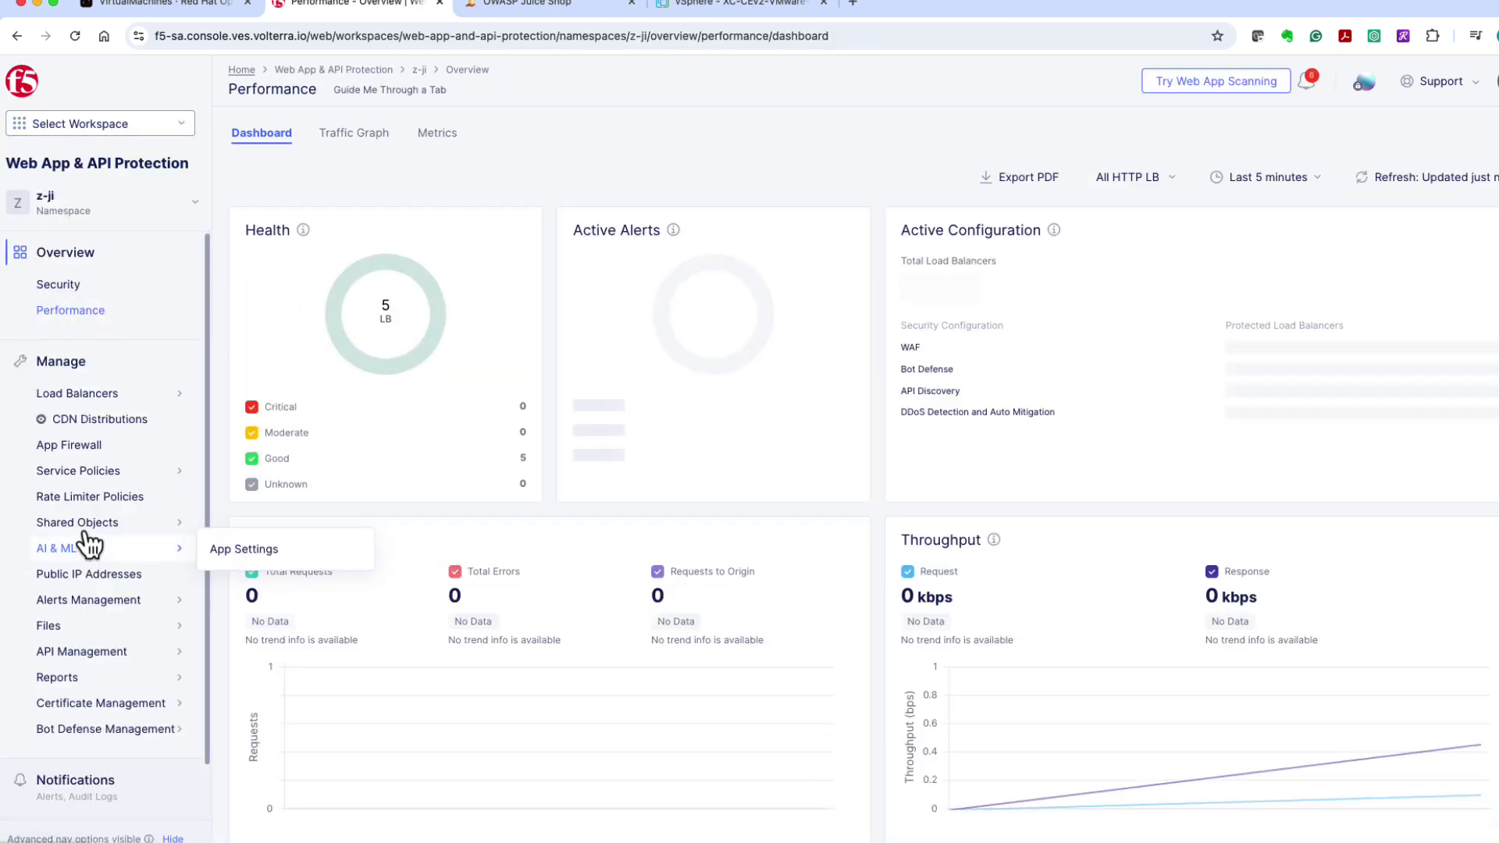
mouse_move(88, 401)
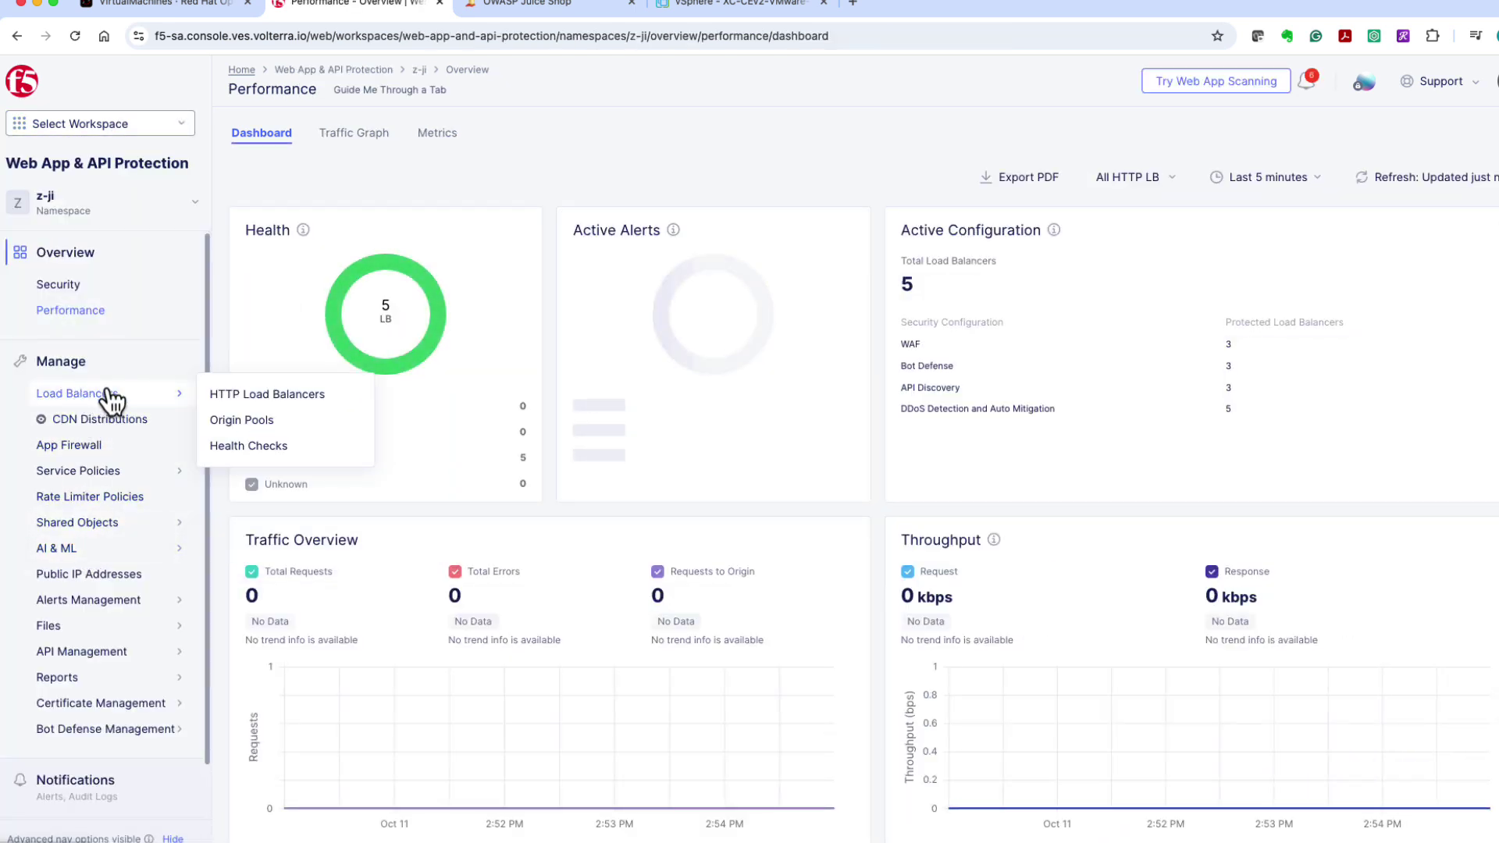
left_click(234, 422)
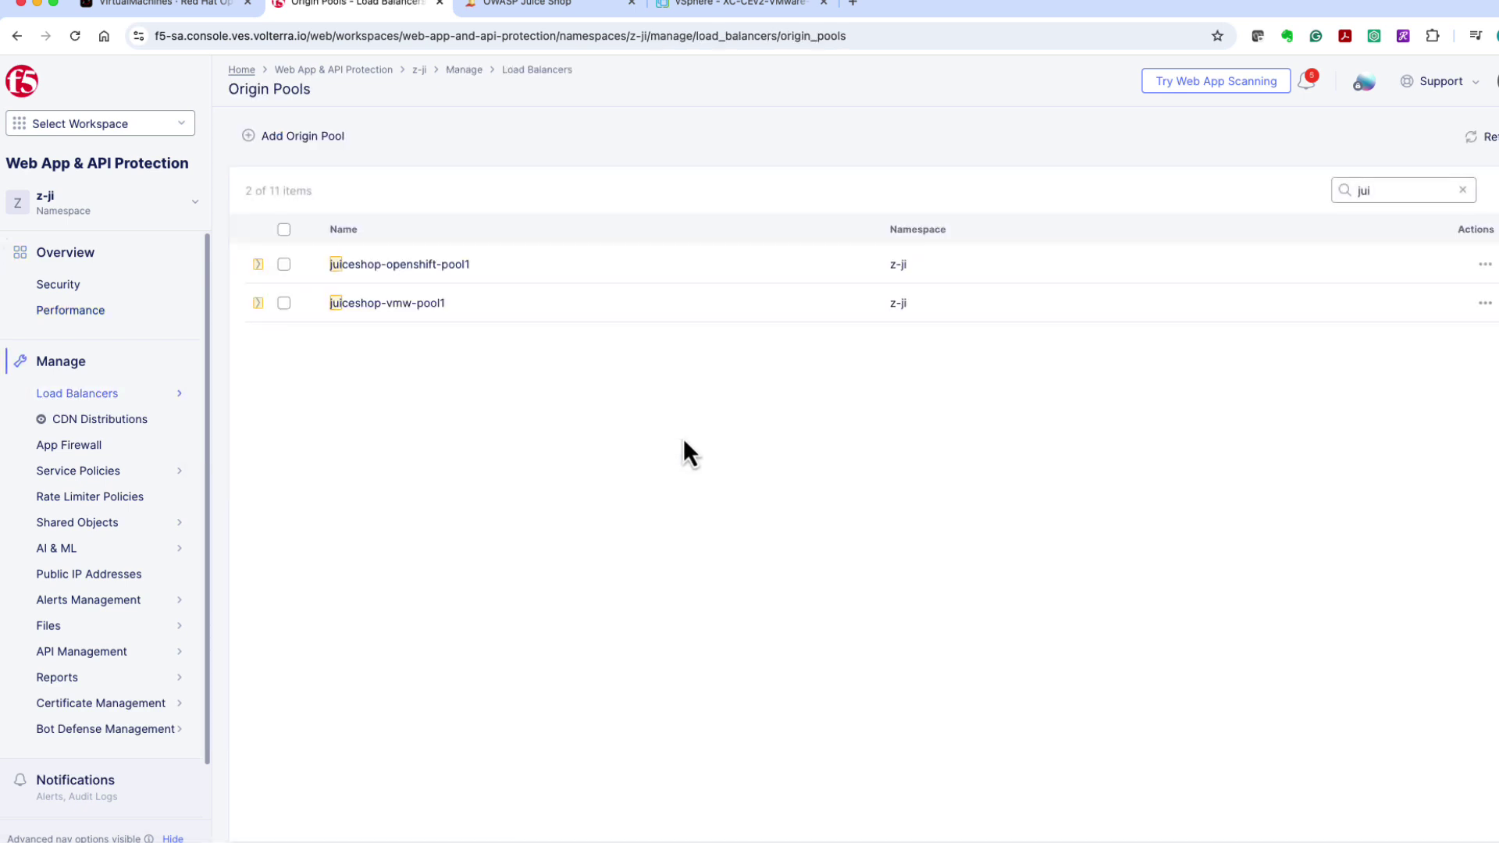
Step: Open the private IP origin server of juiceshop-openshift-pool1 for editing and examine its type, IP, site and network settings
left_click(1486, 265)
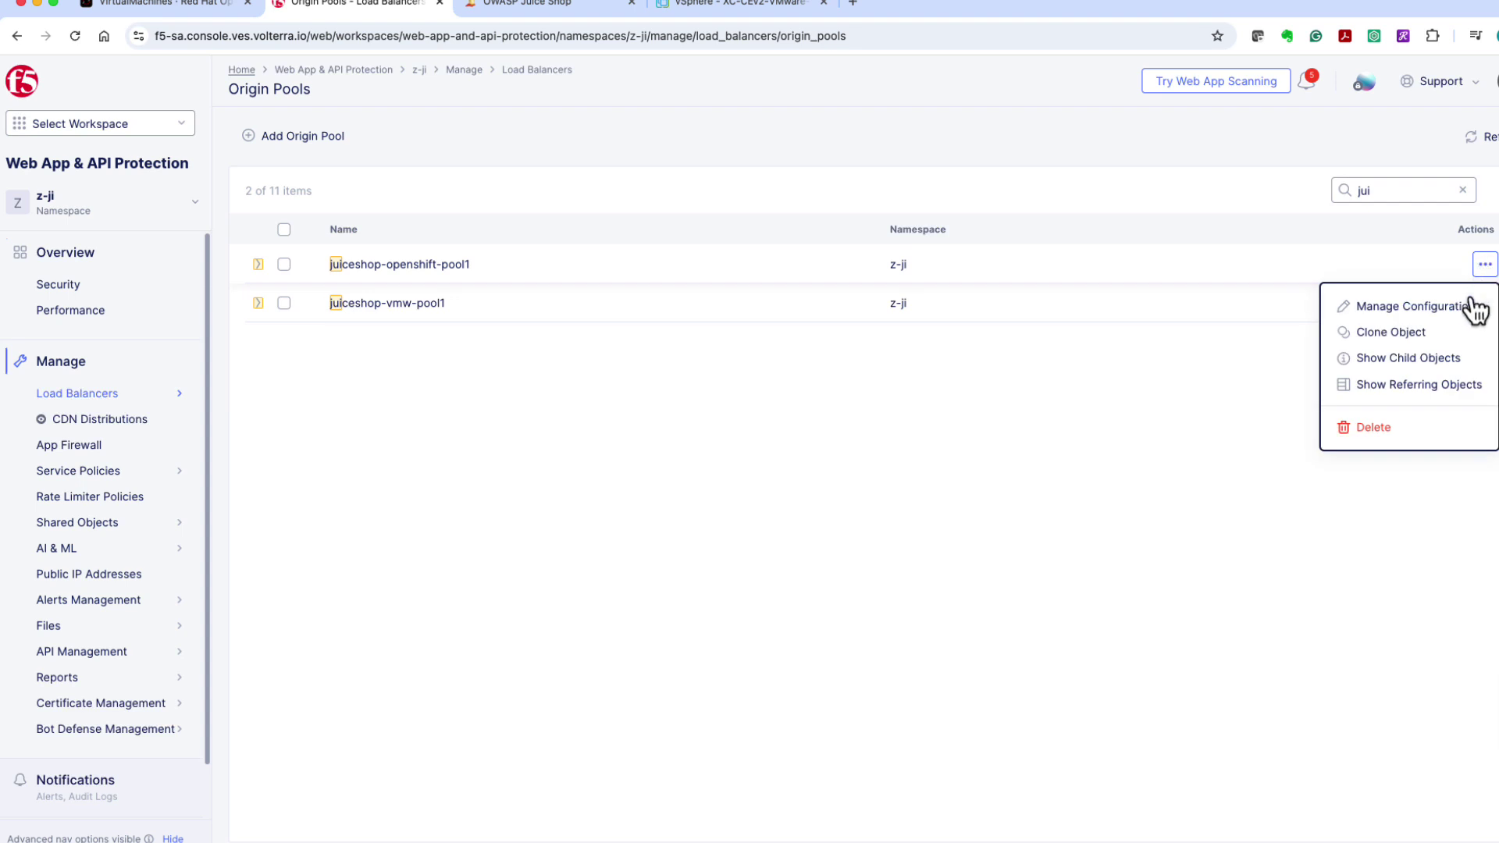
left_click(1472, 313)
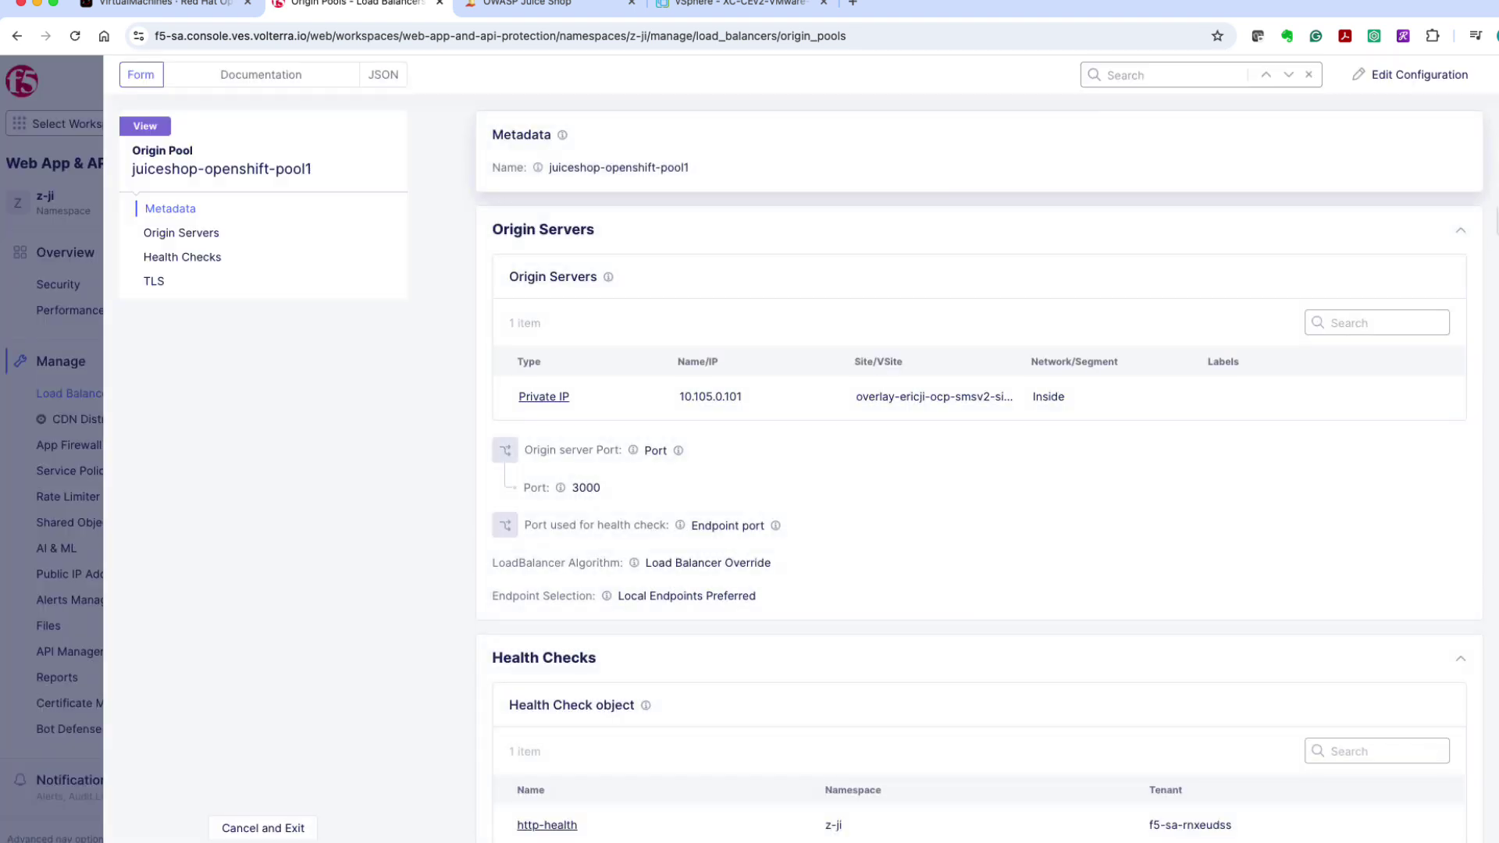
left_click(1467, 81)
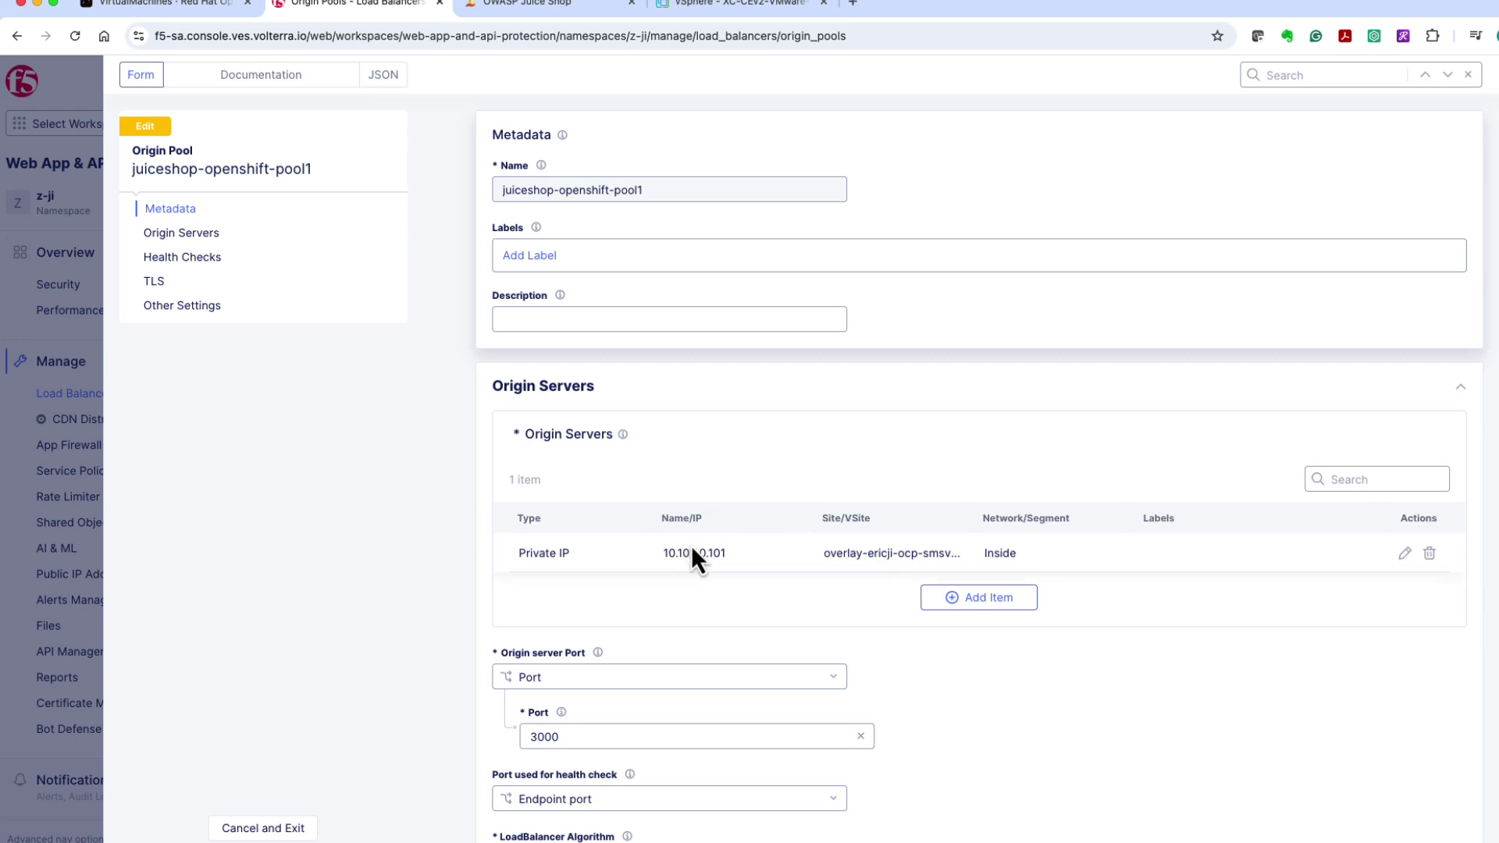
left_click(1406, 554)
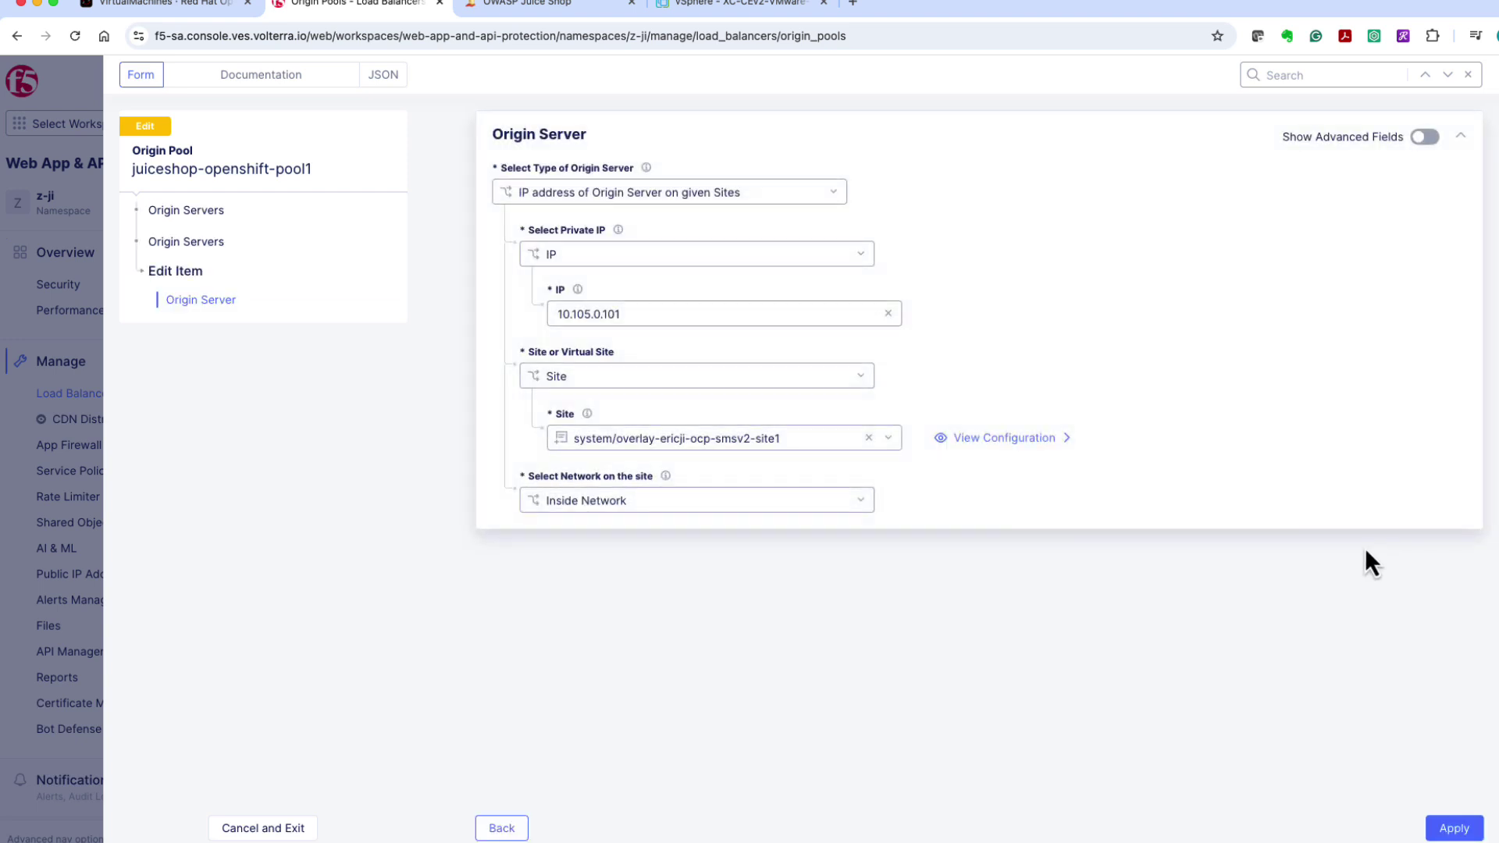
triple_click(765, 192)
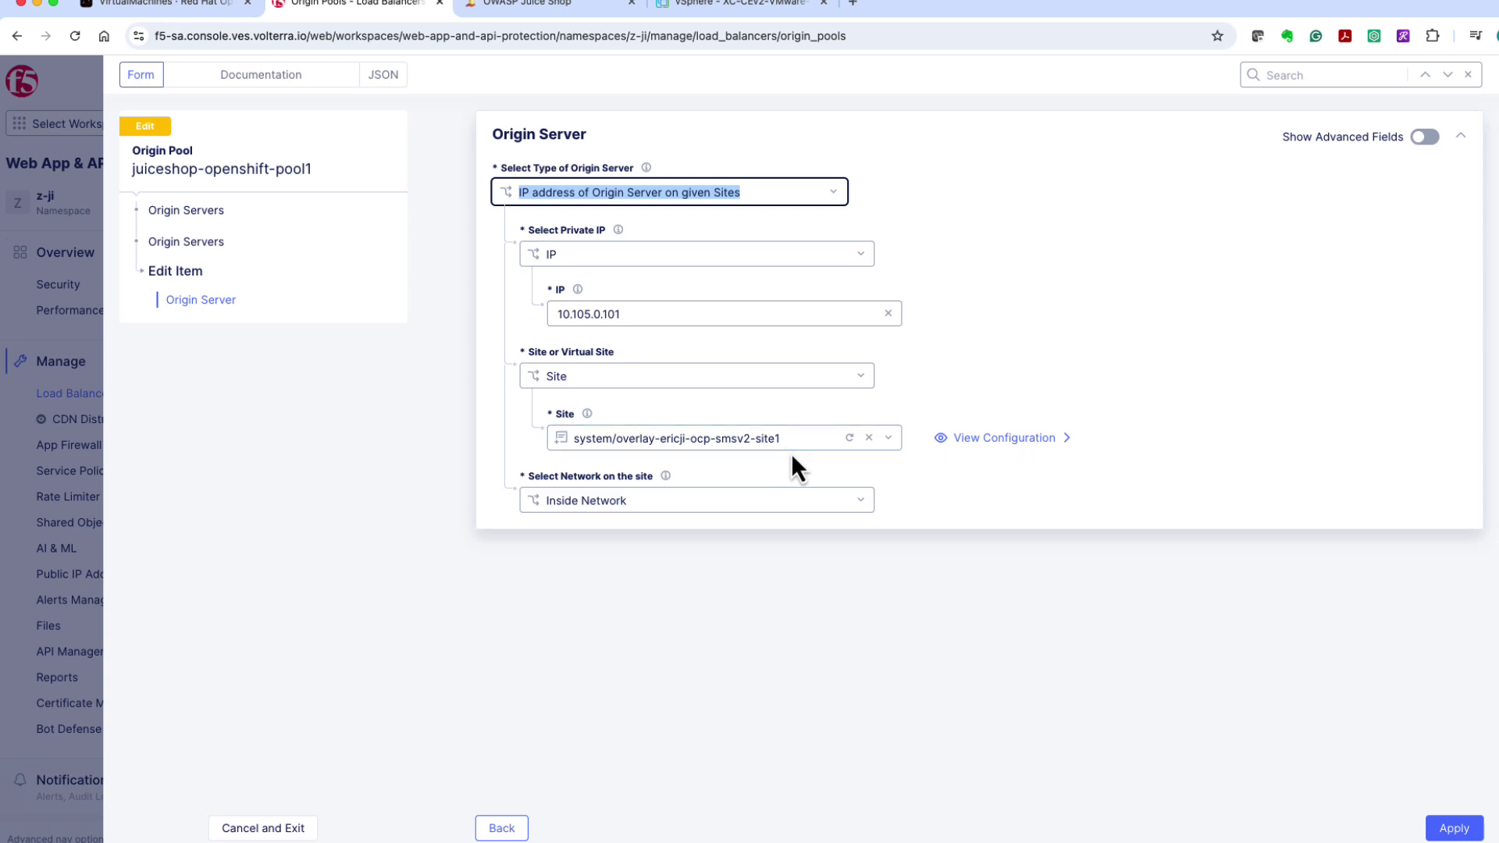
Step: Apply the origin server settings, then save and exit the juiceshop-openshift-pool1 origin pool
left_click(1454, 830)
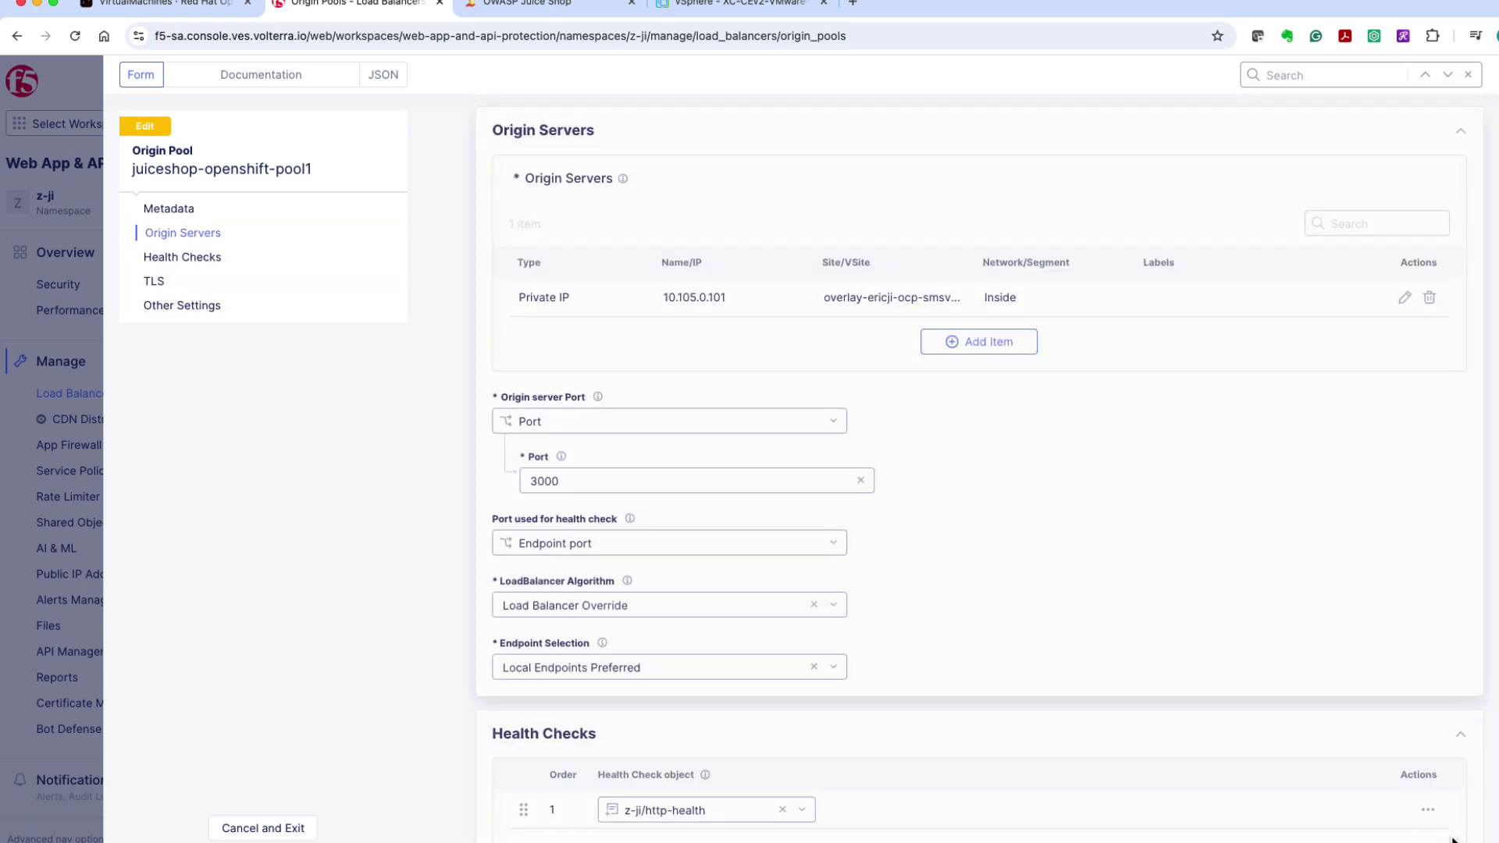
scroll(1460, 812, "down", 4)
left_click(1452, 828)
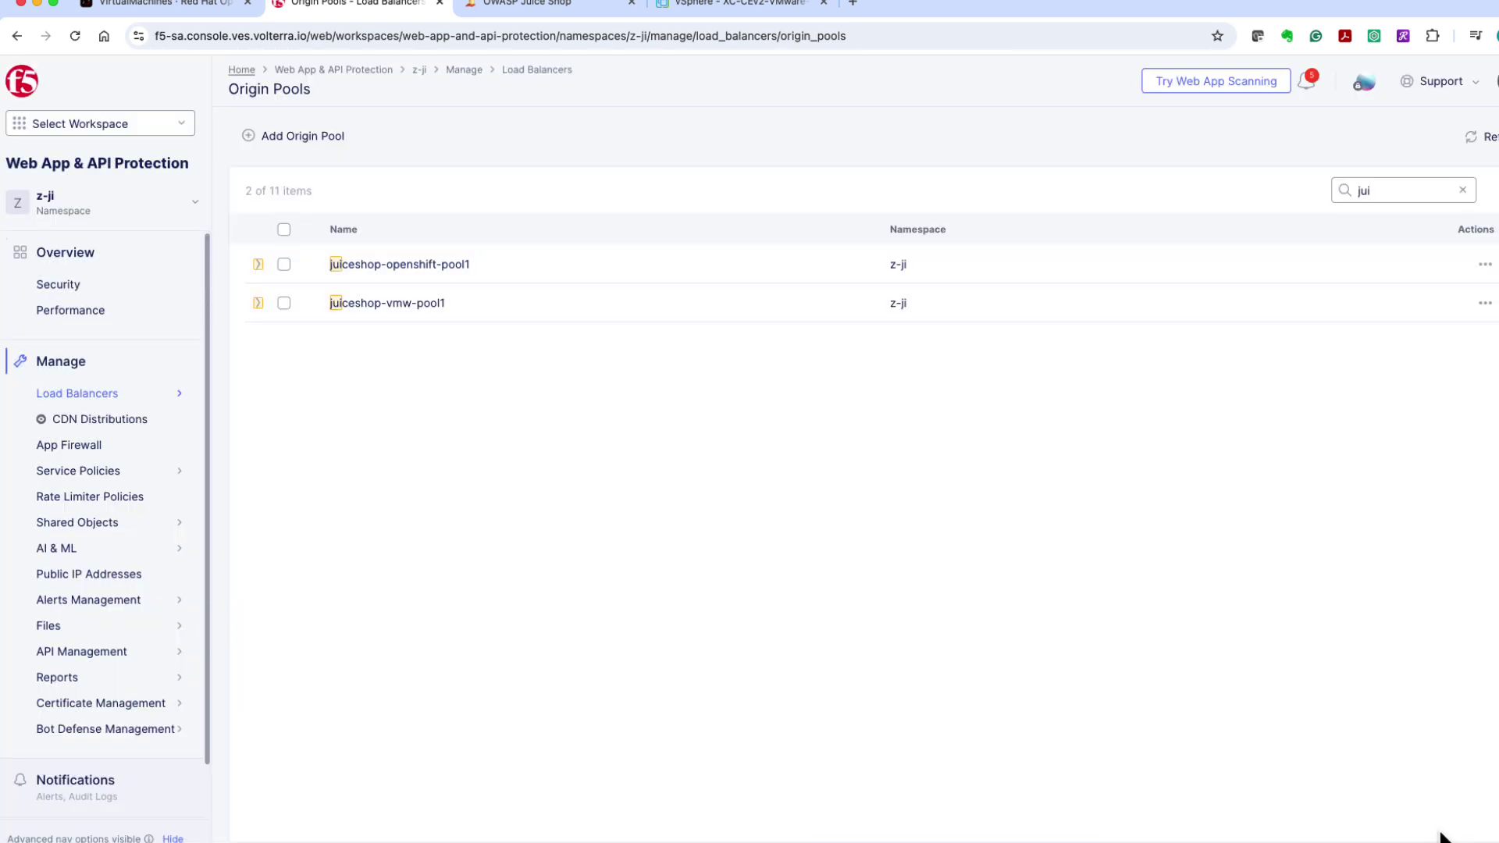
Step: Open the configuration of the HTTP load balancer for juiceshop.volt.thebizdevops.net in edit mode
mouse_move(94, 393)
left_click(289, 400)
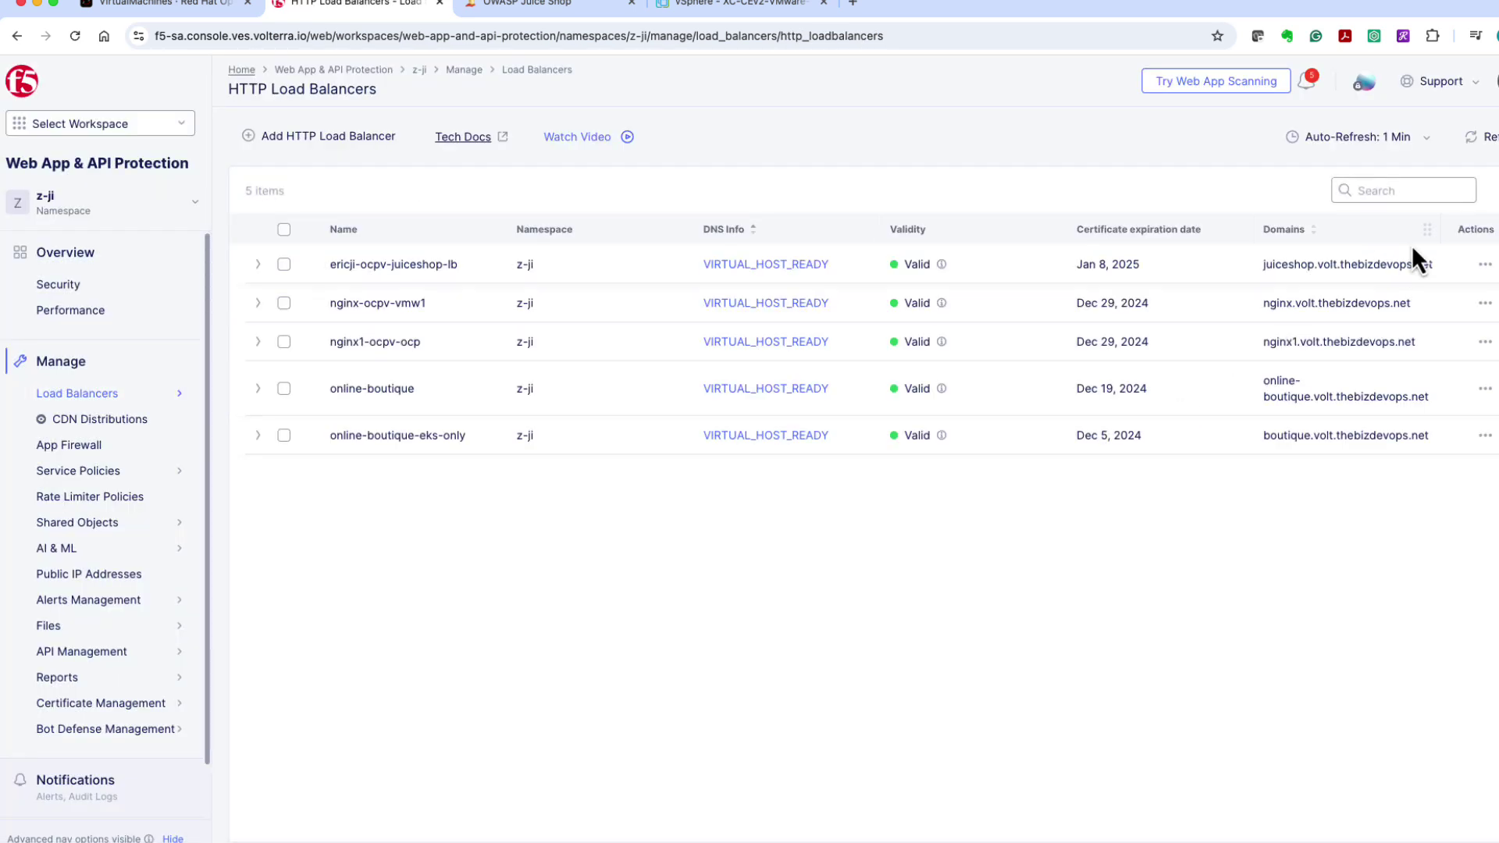
left_click(1485, 264)
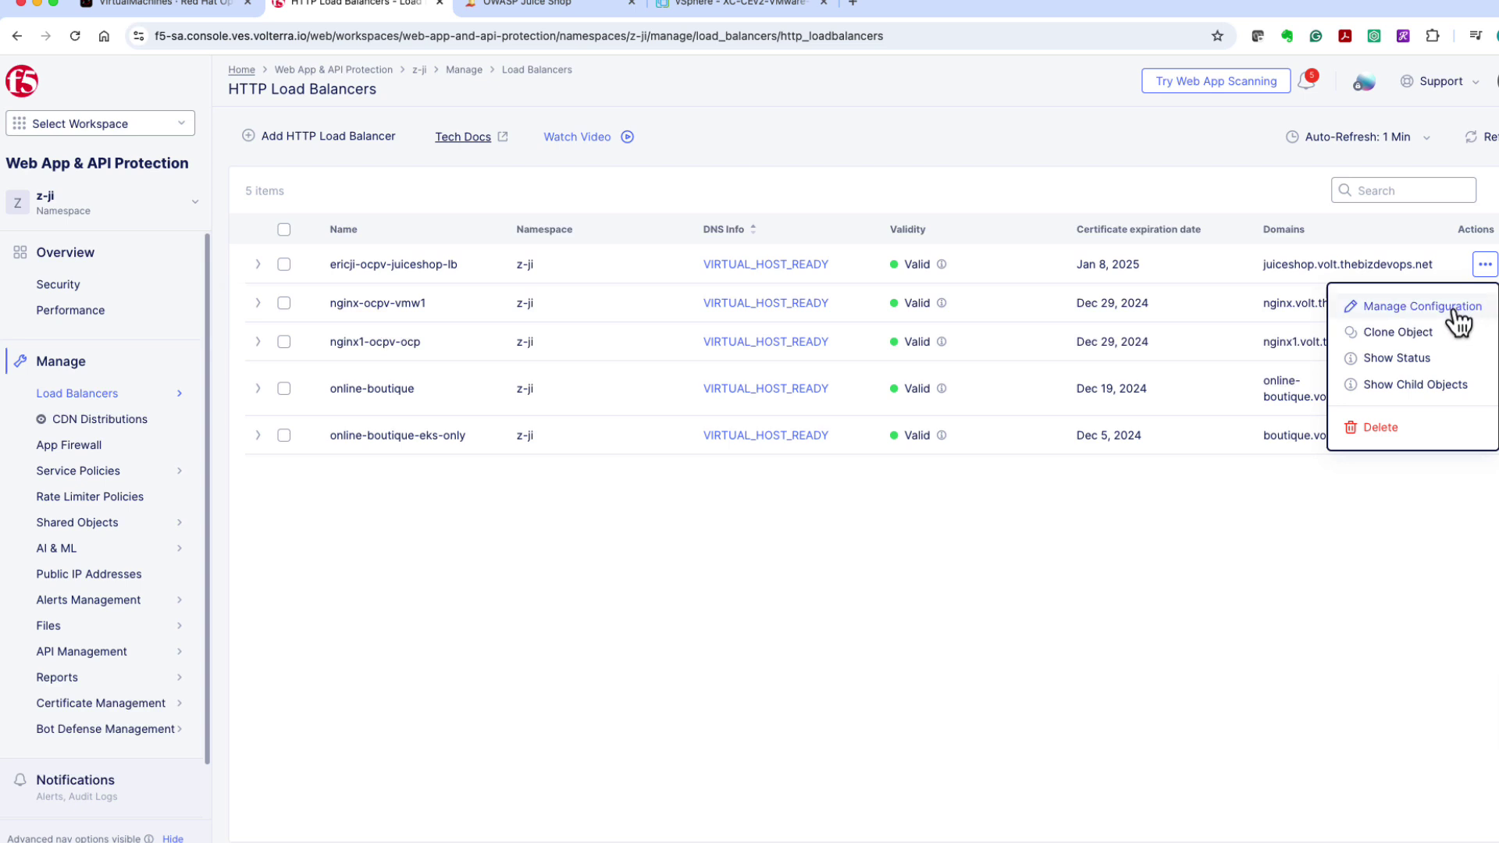
left_click(1454, 311)
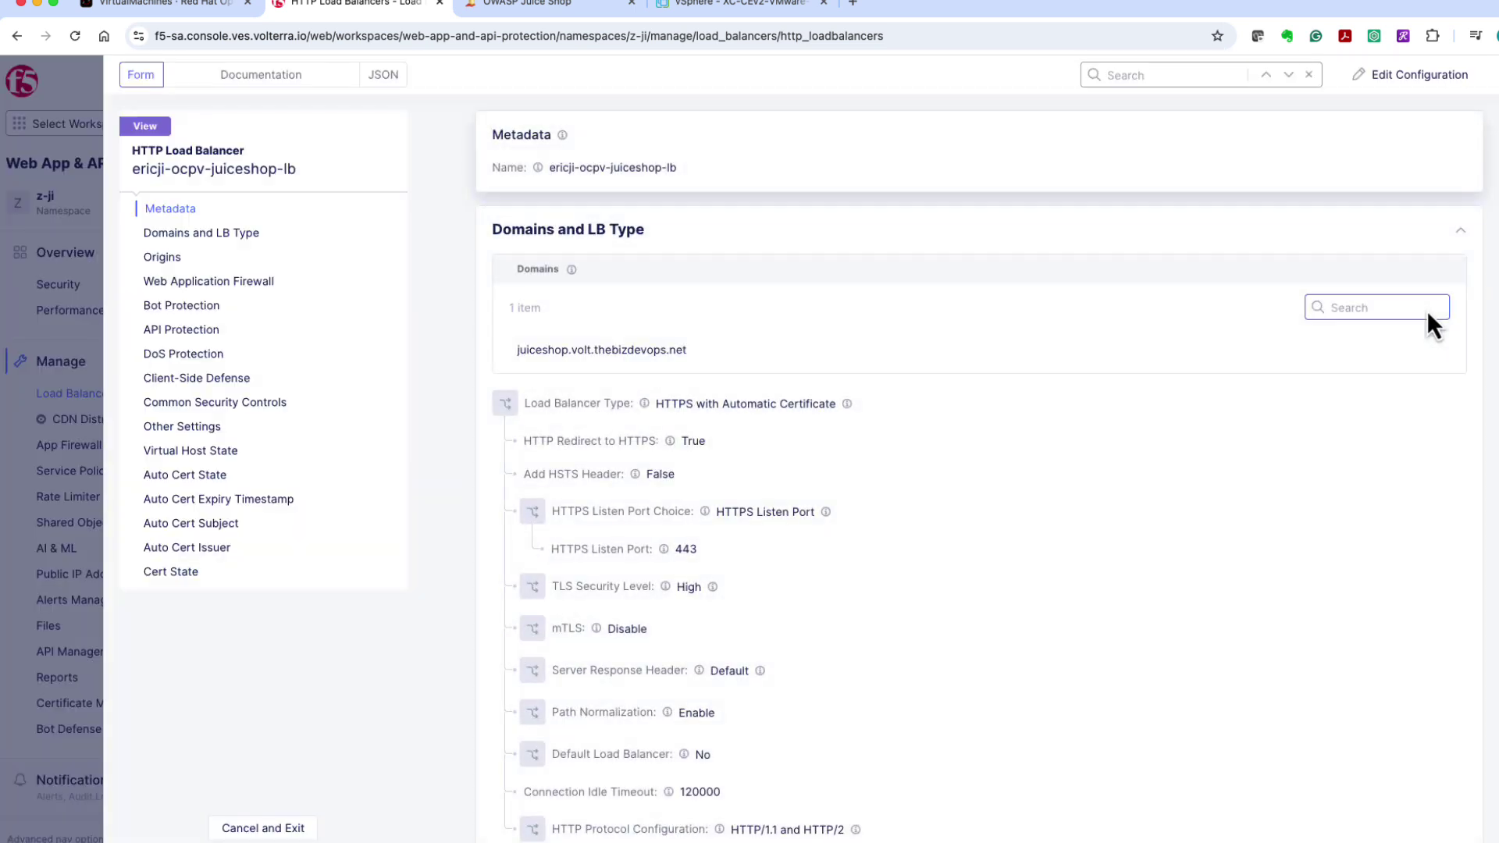
left_click(1448, 75)
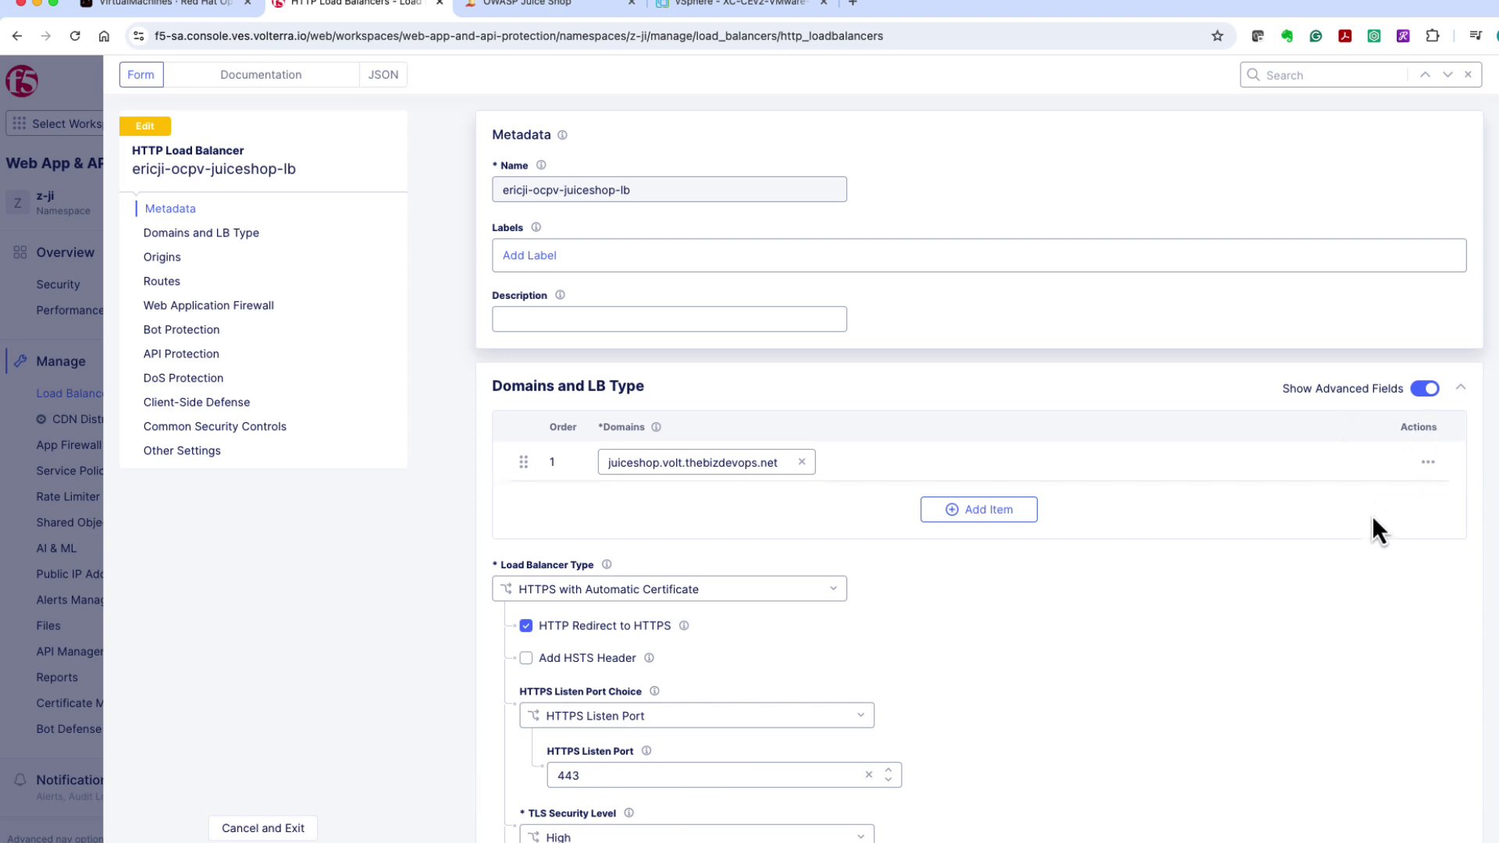
Step: Add the origin pool juiceshop-openshift-pool1 with weight 3 to the load balancer's origins, then save and exit the load balancer
scroll(1371, 517, "down", 8)
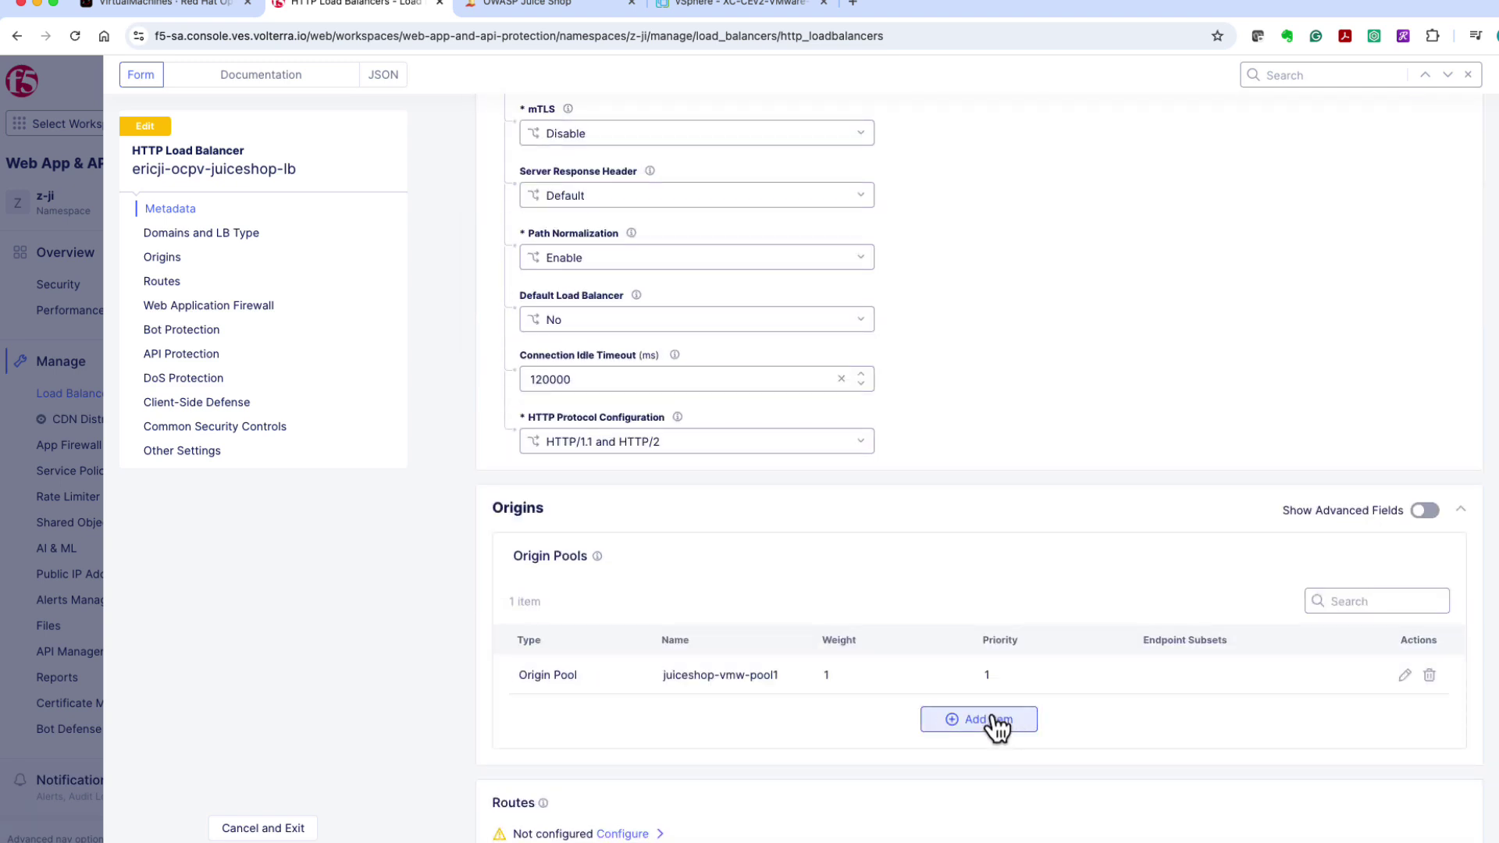
left_click(989, 721)
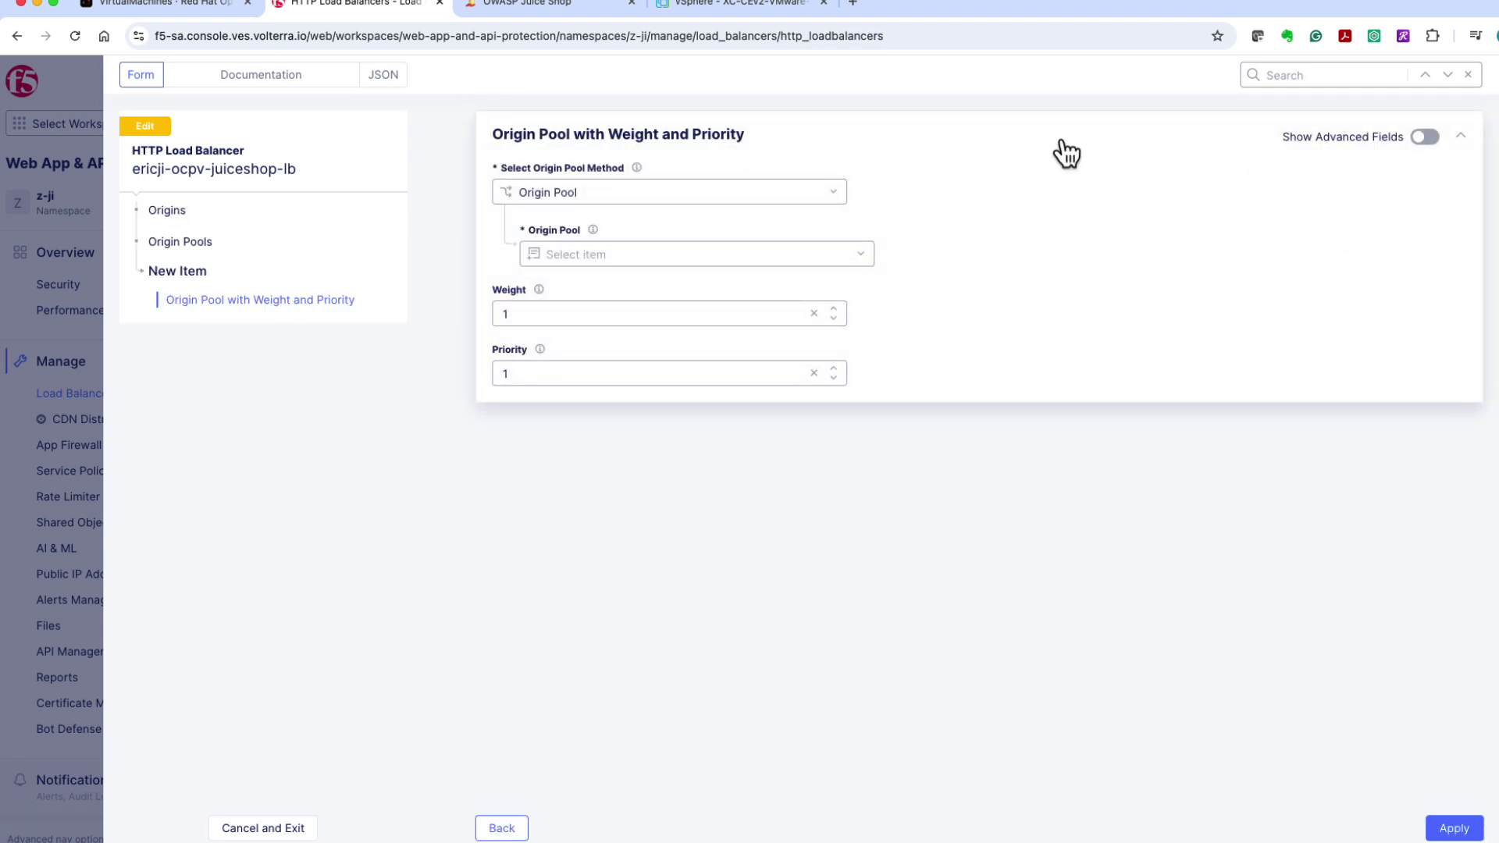
left_click(668, 257)
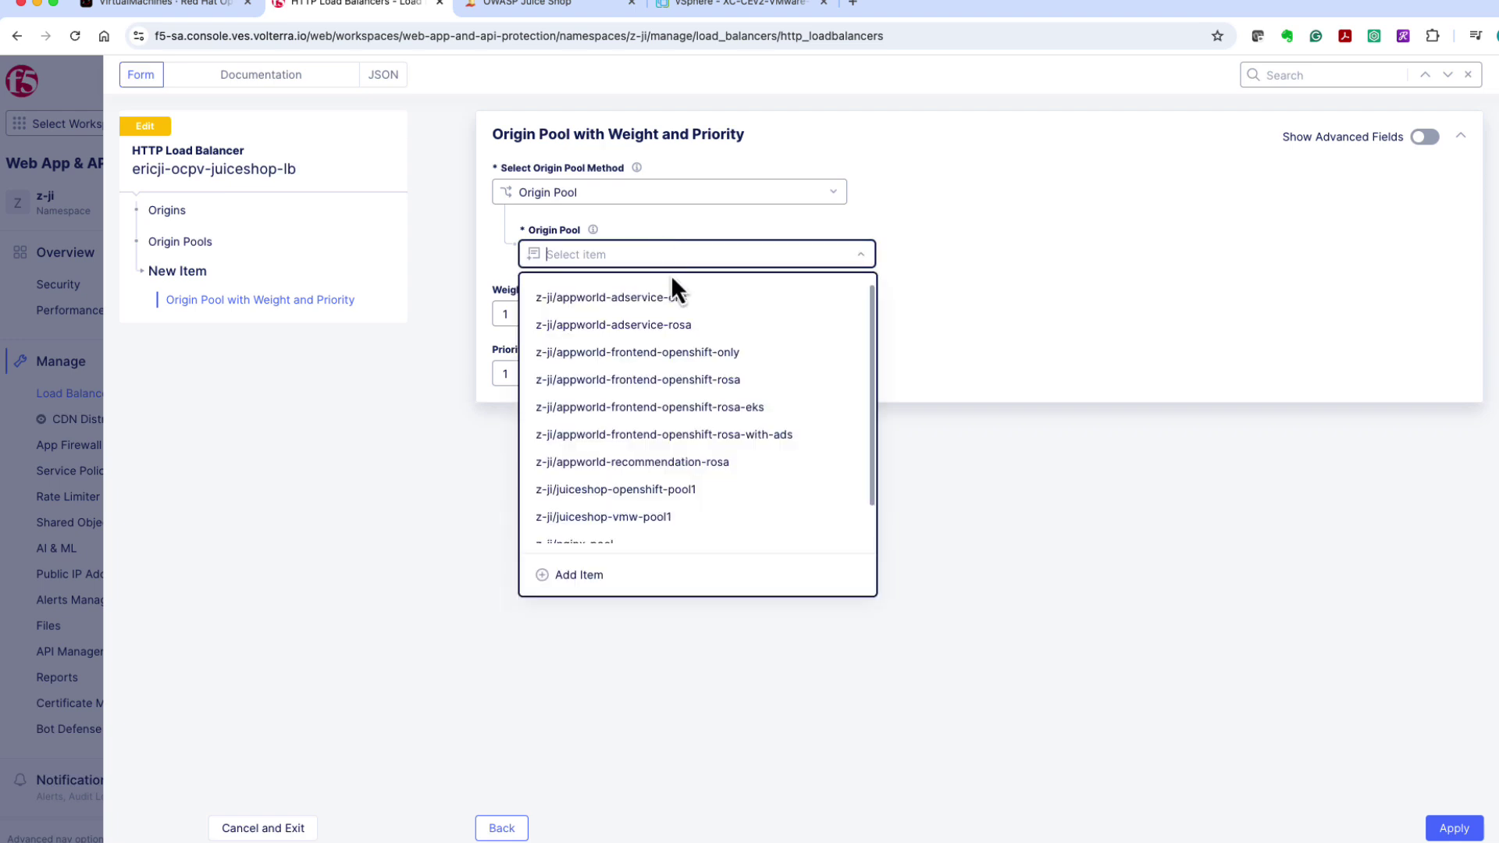
left_click(674, 496)
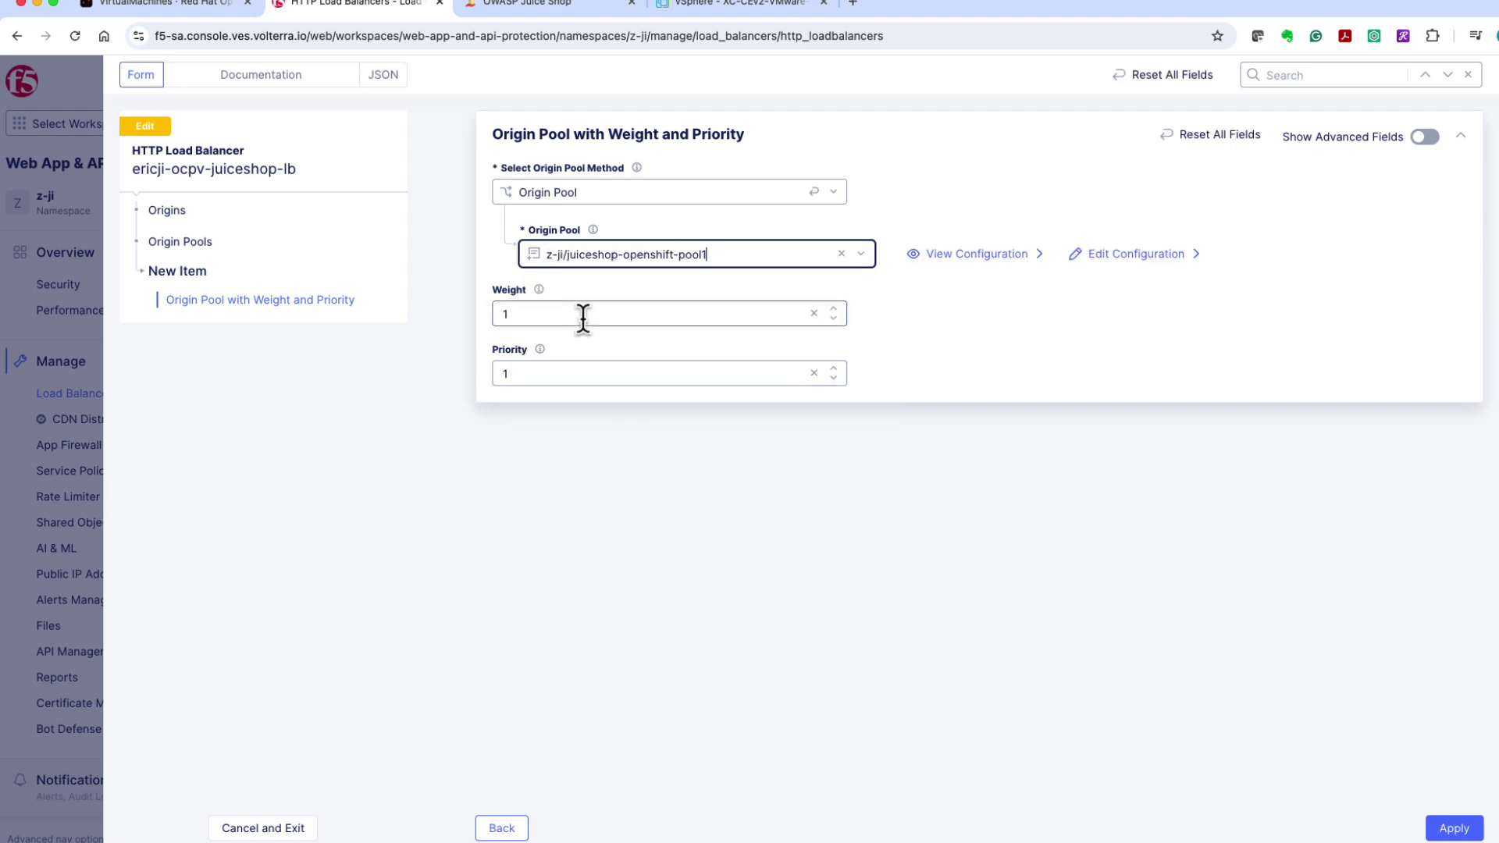
left_click(834, 309)
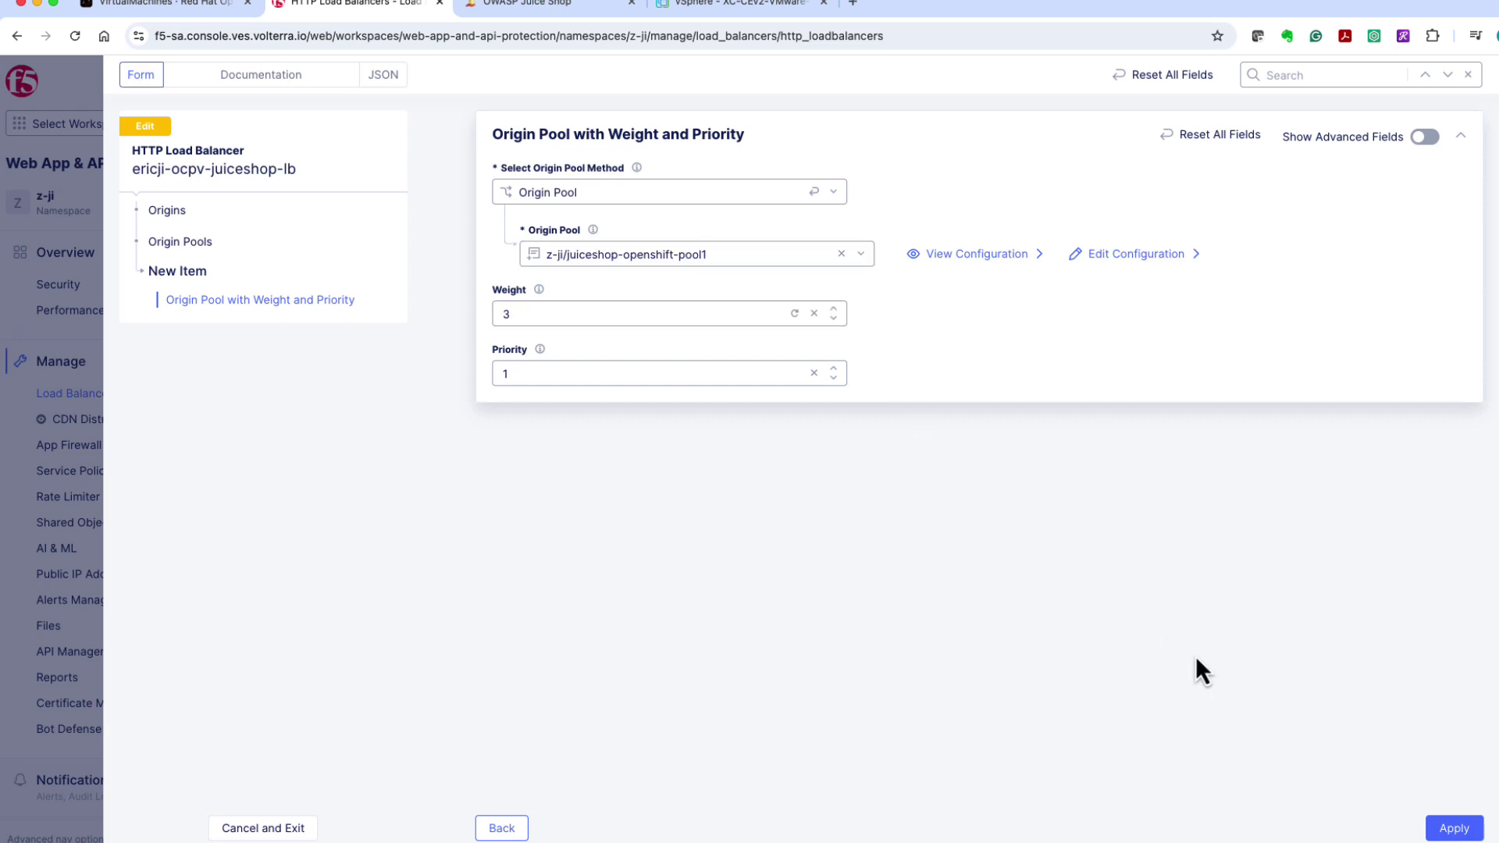
left_click(1454, 829)
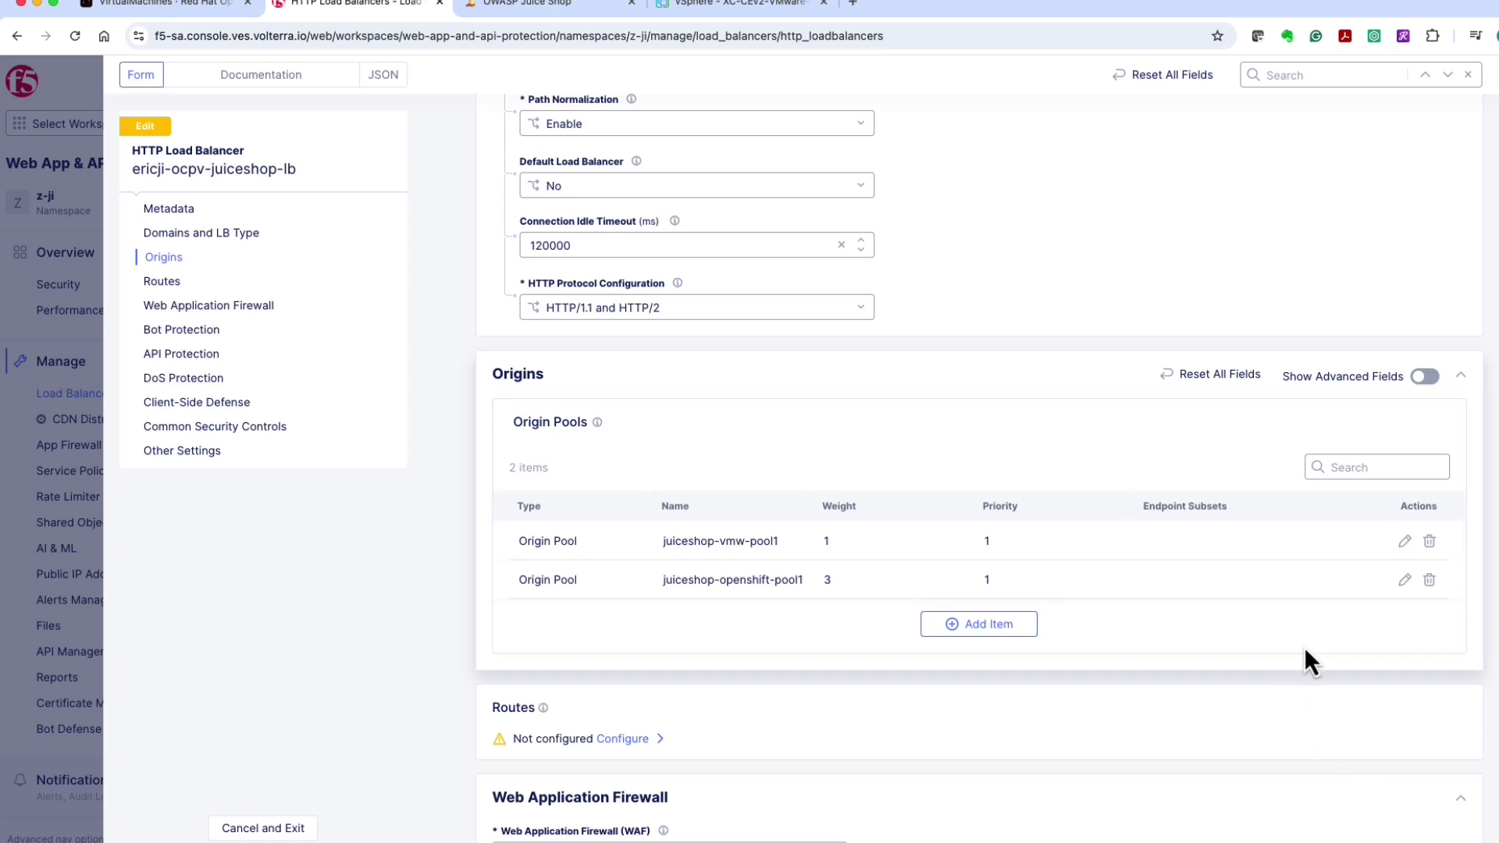
scroll(1304, 646, "down", 15)
left_click(1423, 831)
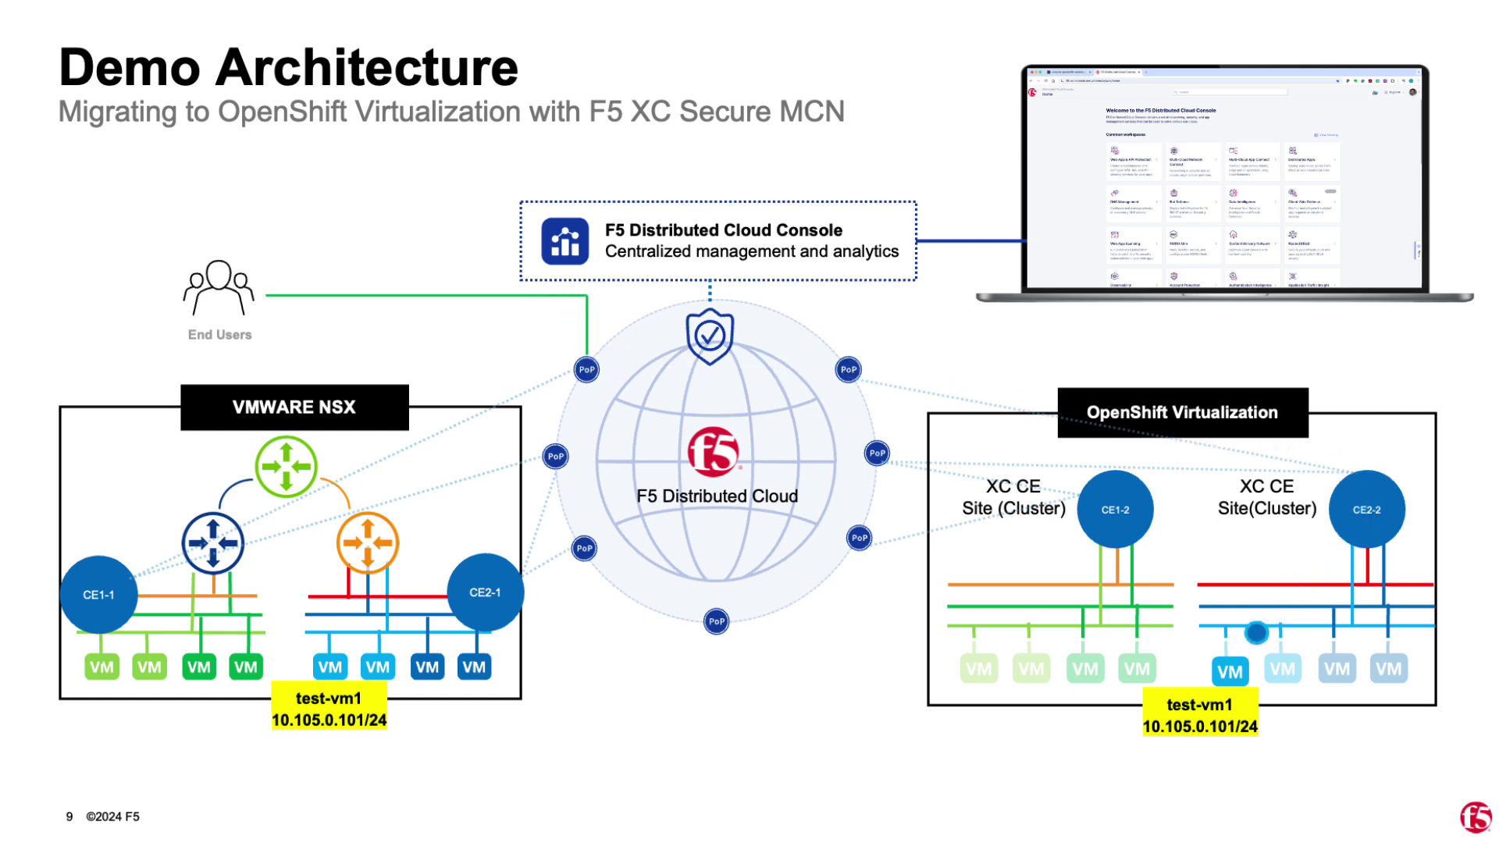
key("Right")
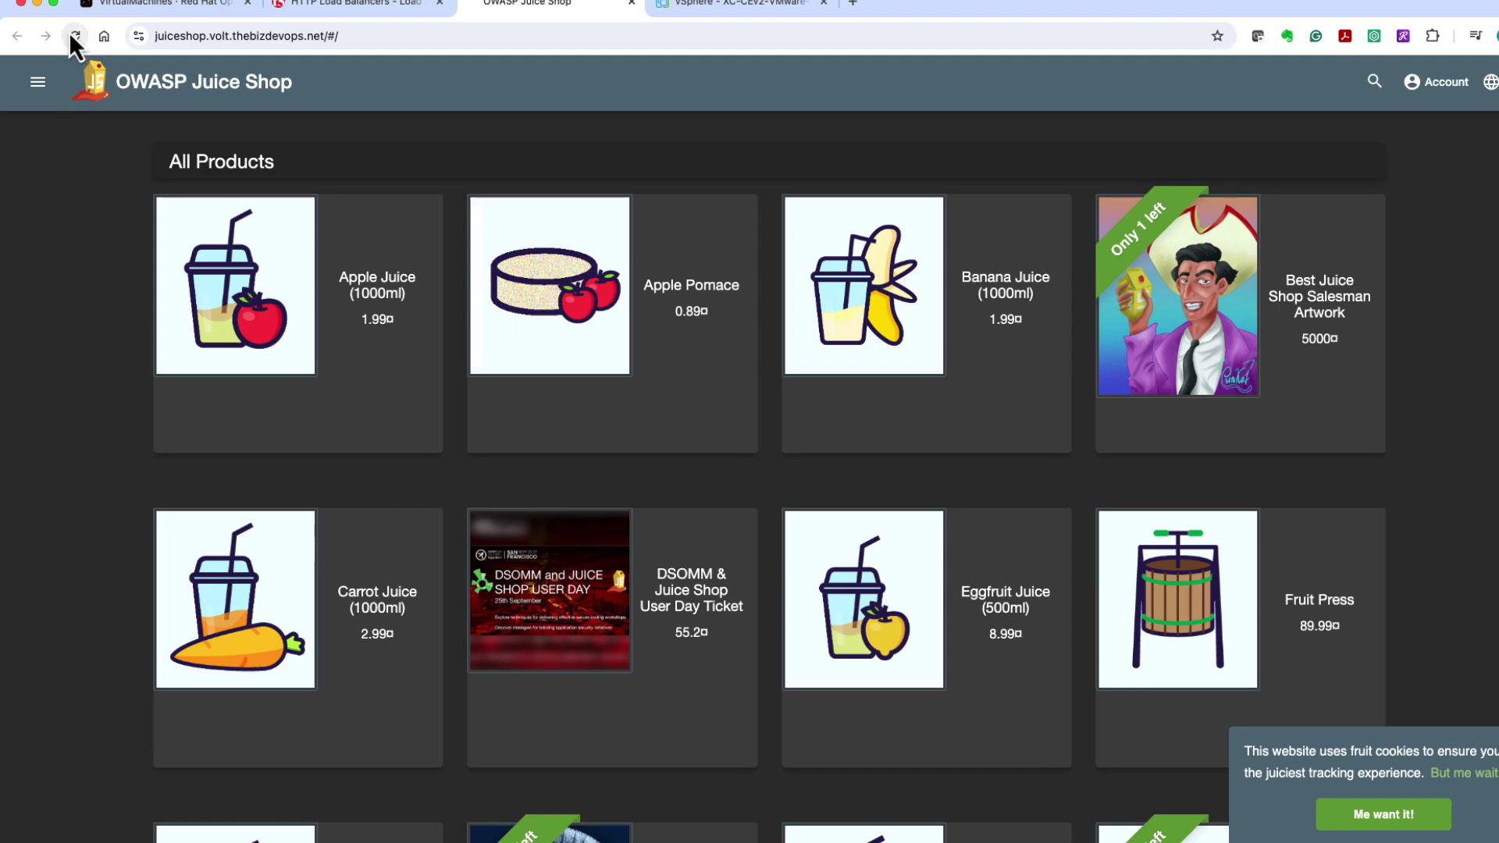
Step: Reload the OWASP Juice Shop storefront at juiceshop.volt.thebizdevops.net to send fresh requests through the load balancer
left_click(71, 34)
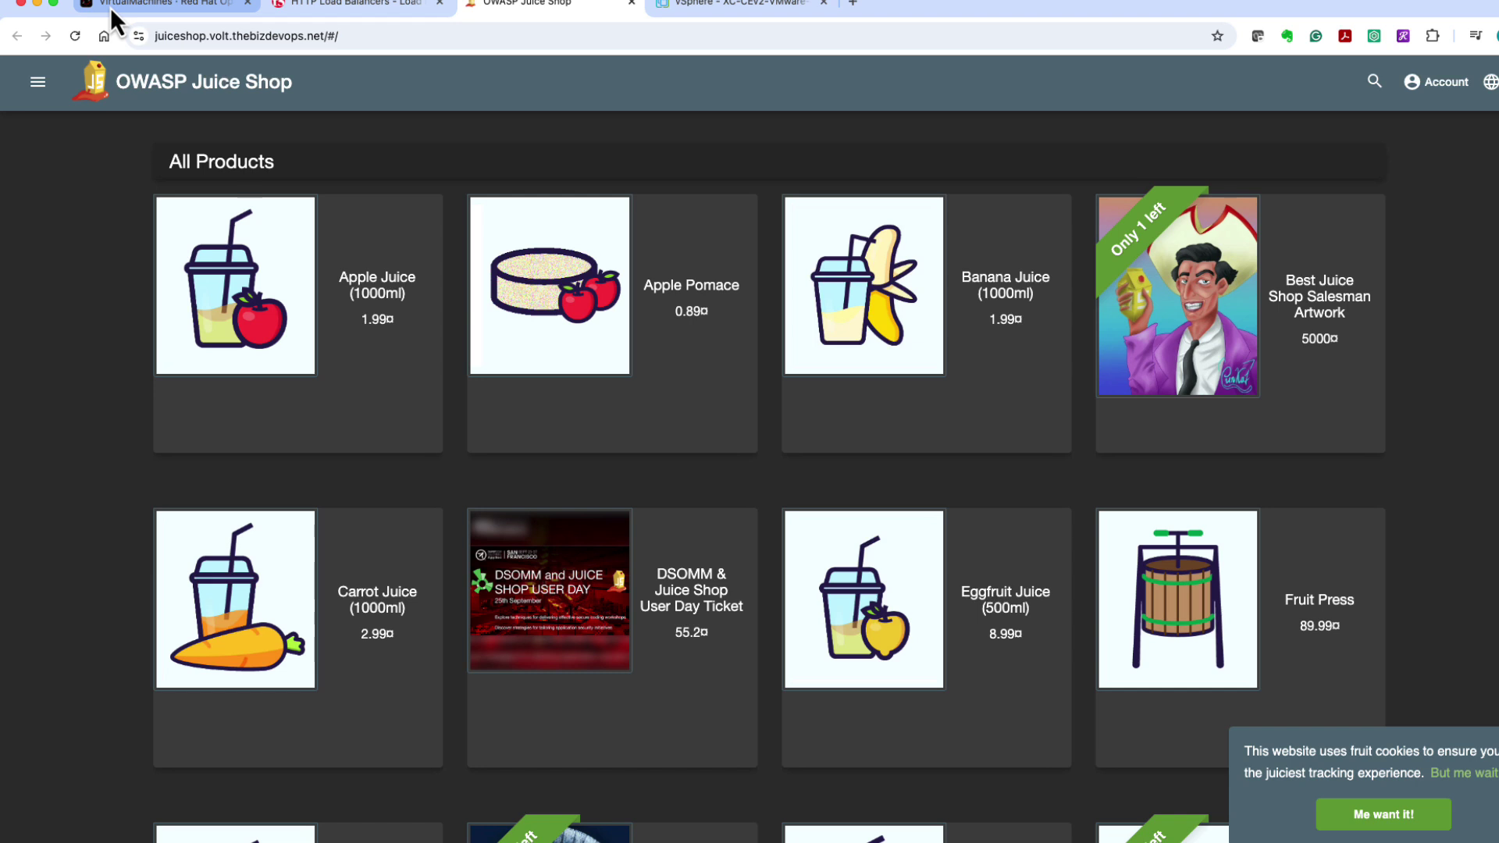
Step: Return to the F5 console, open the Juice Shop load balancer's performance monitoring and refresh its request log
left_click(367, 10)
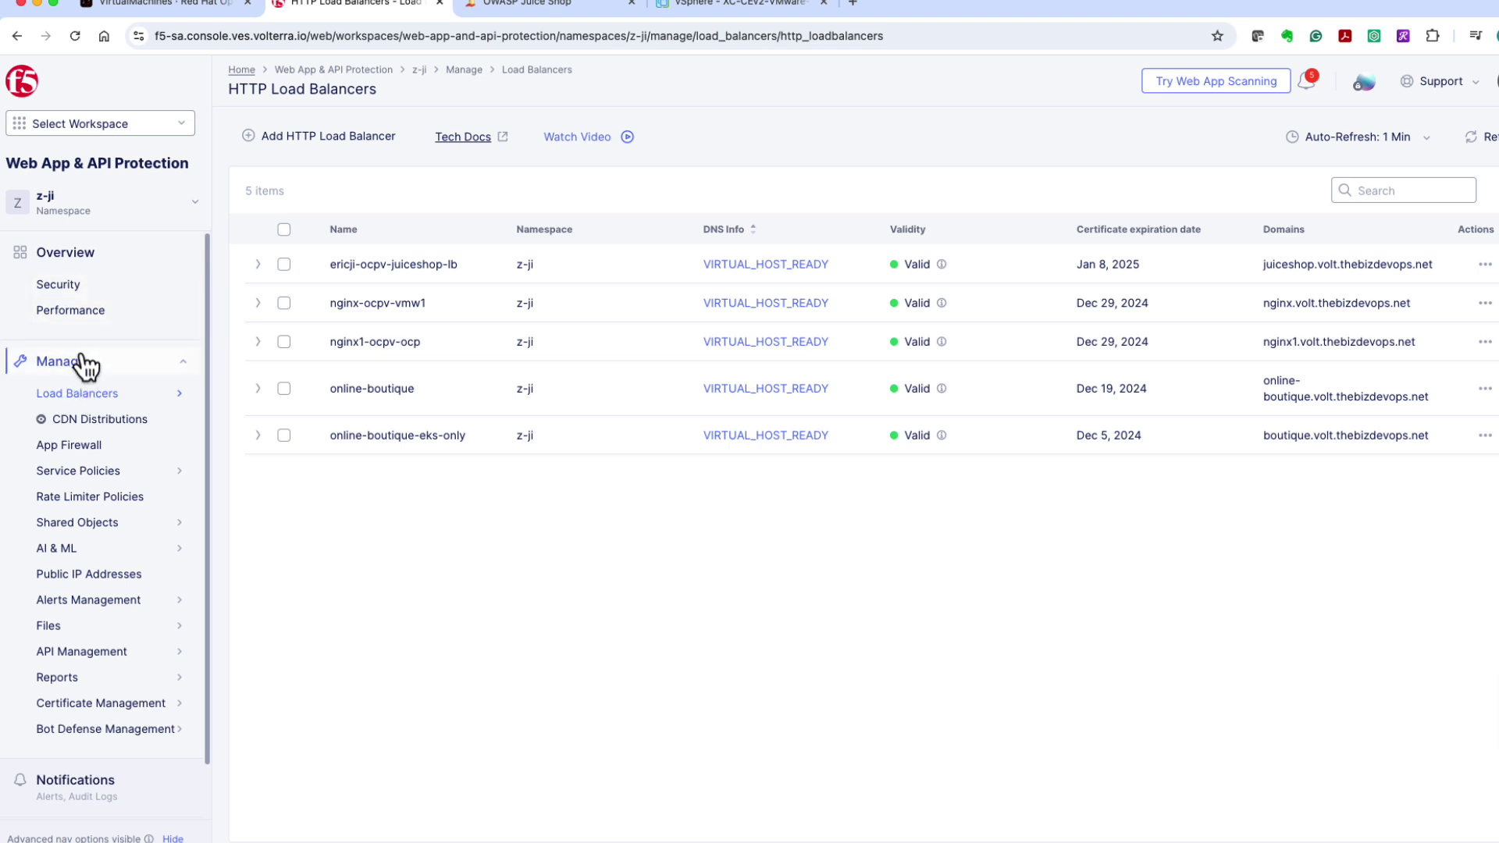
left_click(78, 316)
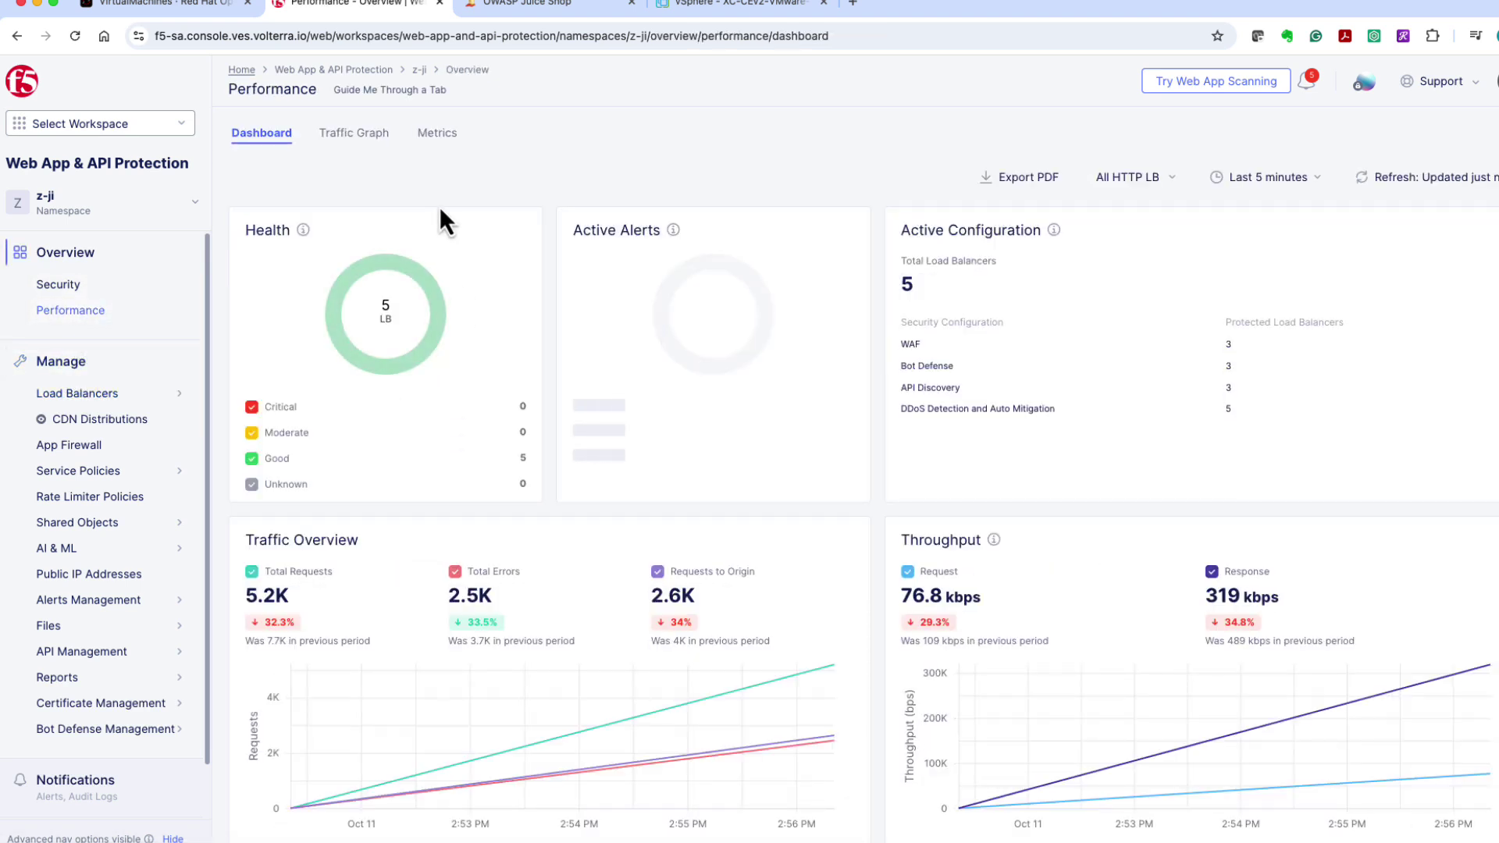
scroll(451, 555, "down", 3)
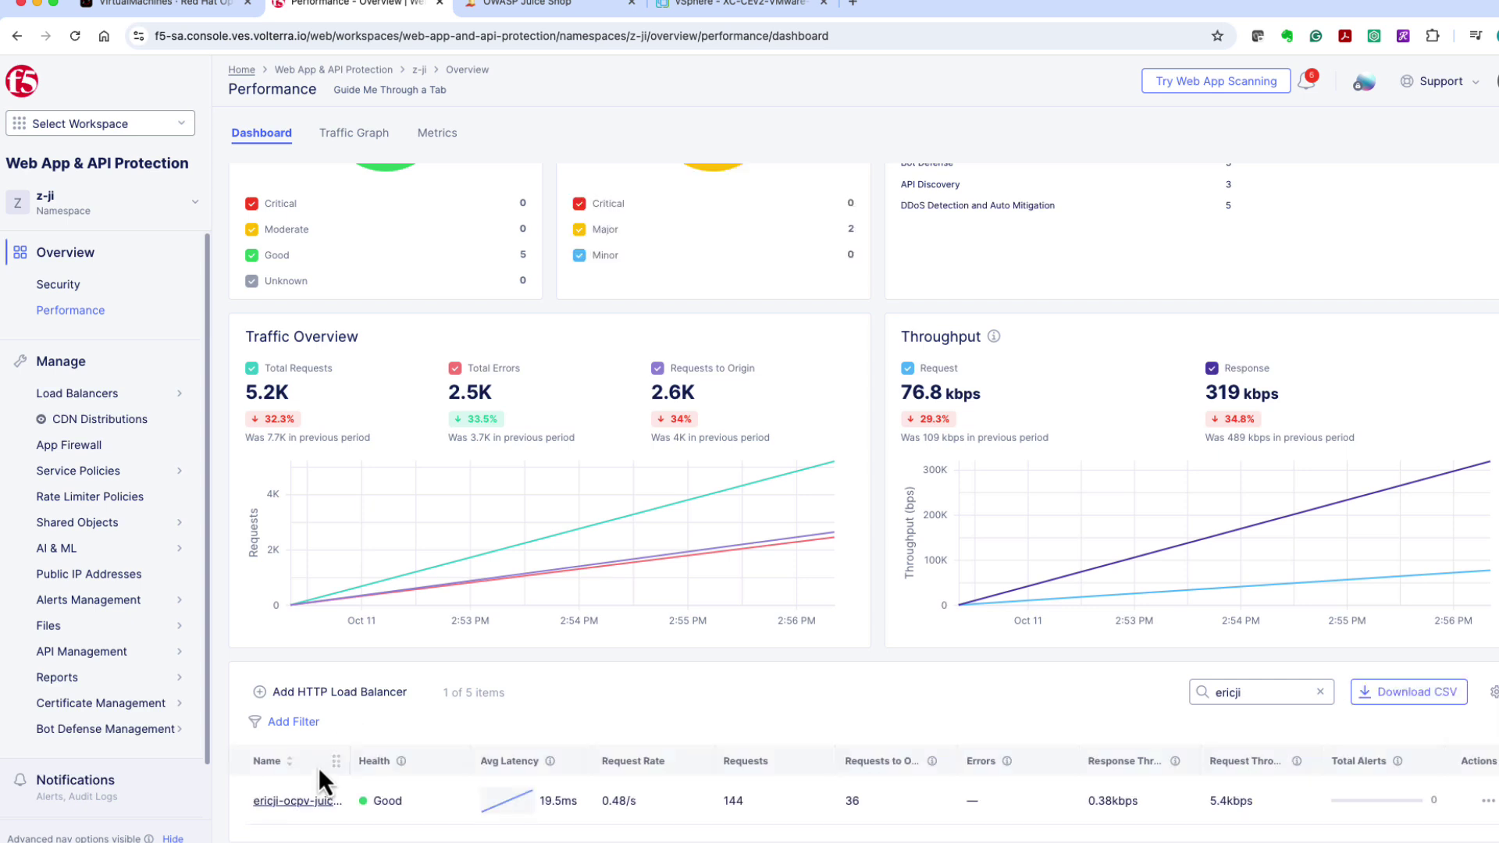
left_click(312, 799)
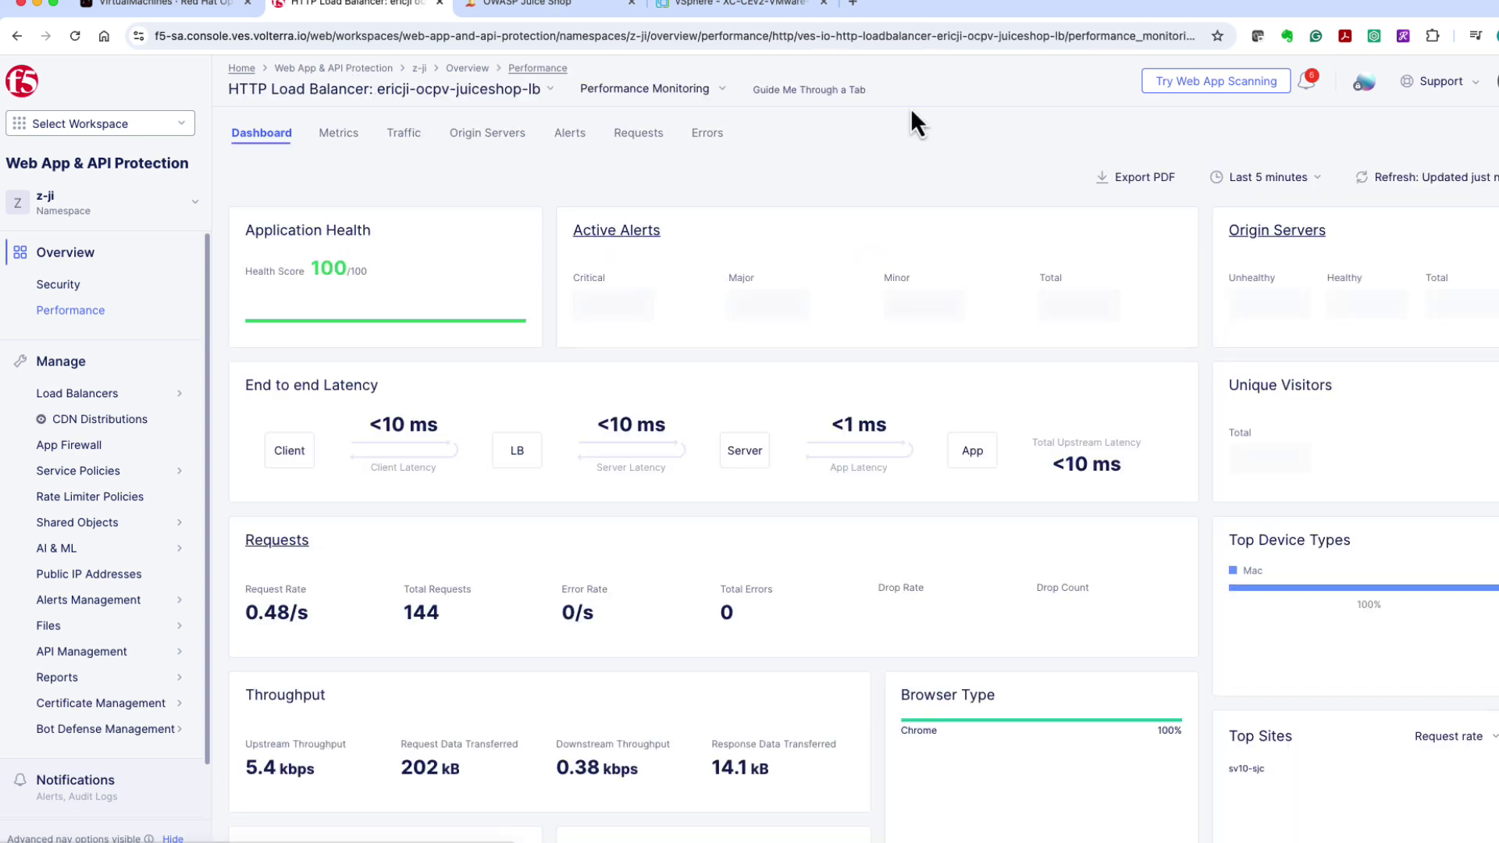
left_click(638, 136)
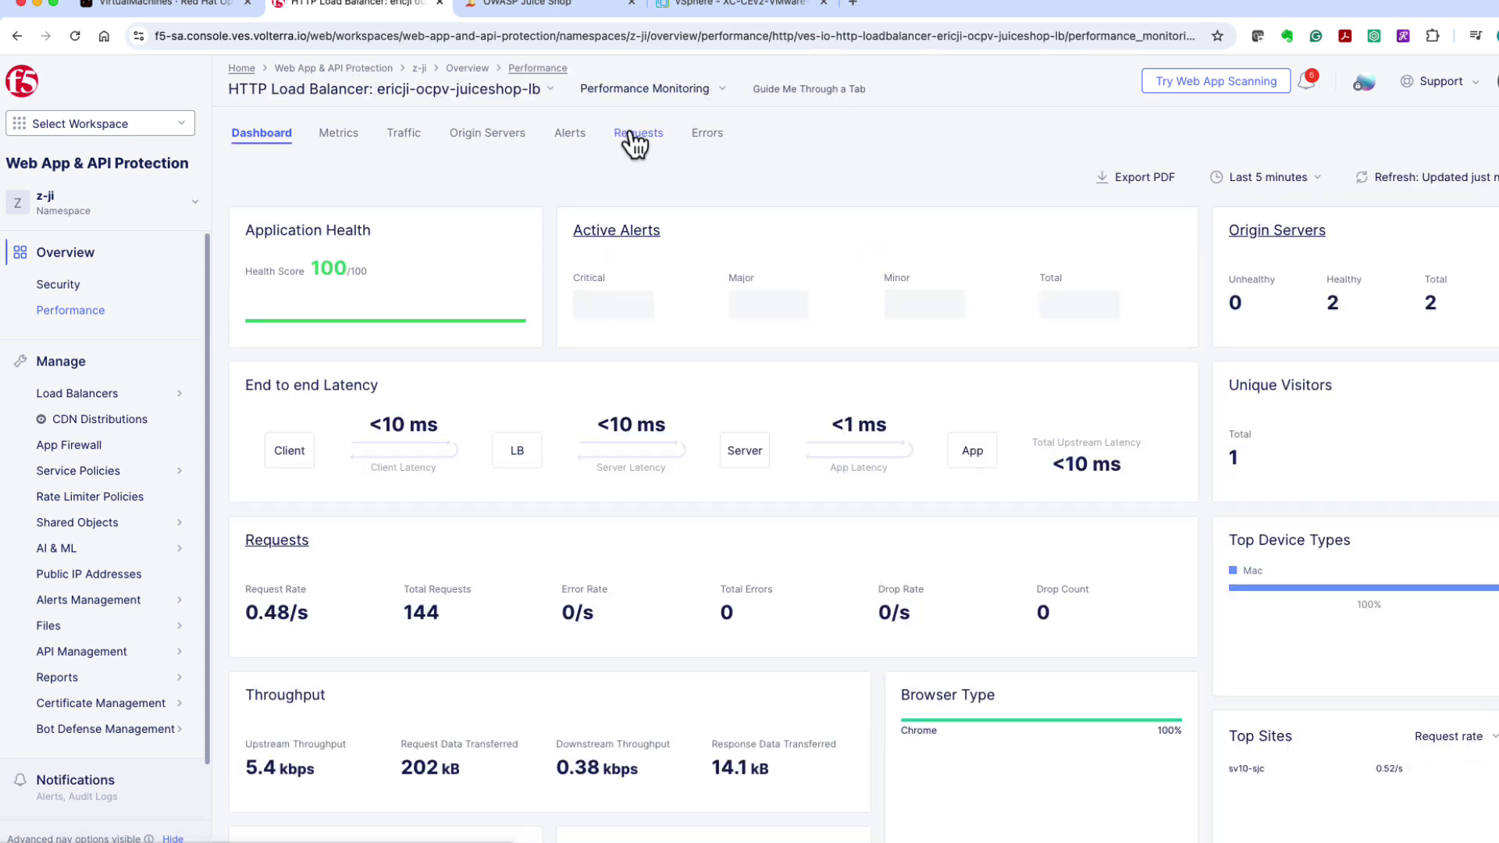
left_click(1382, 187)
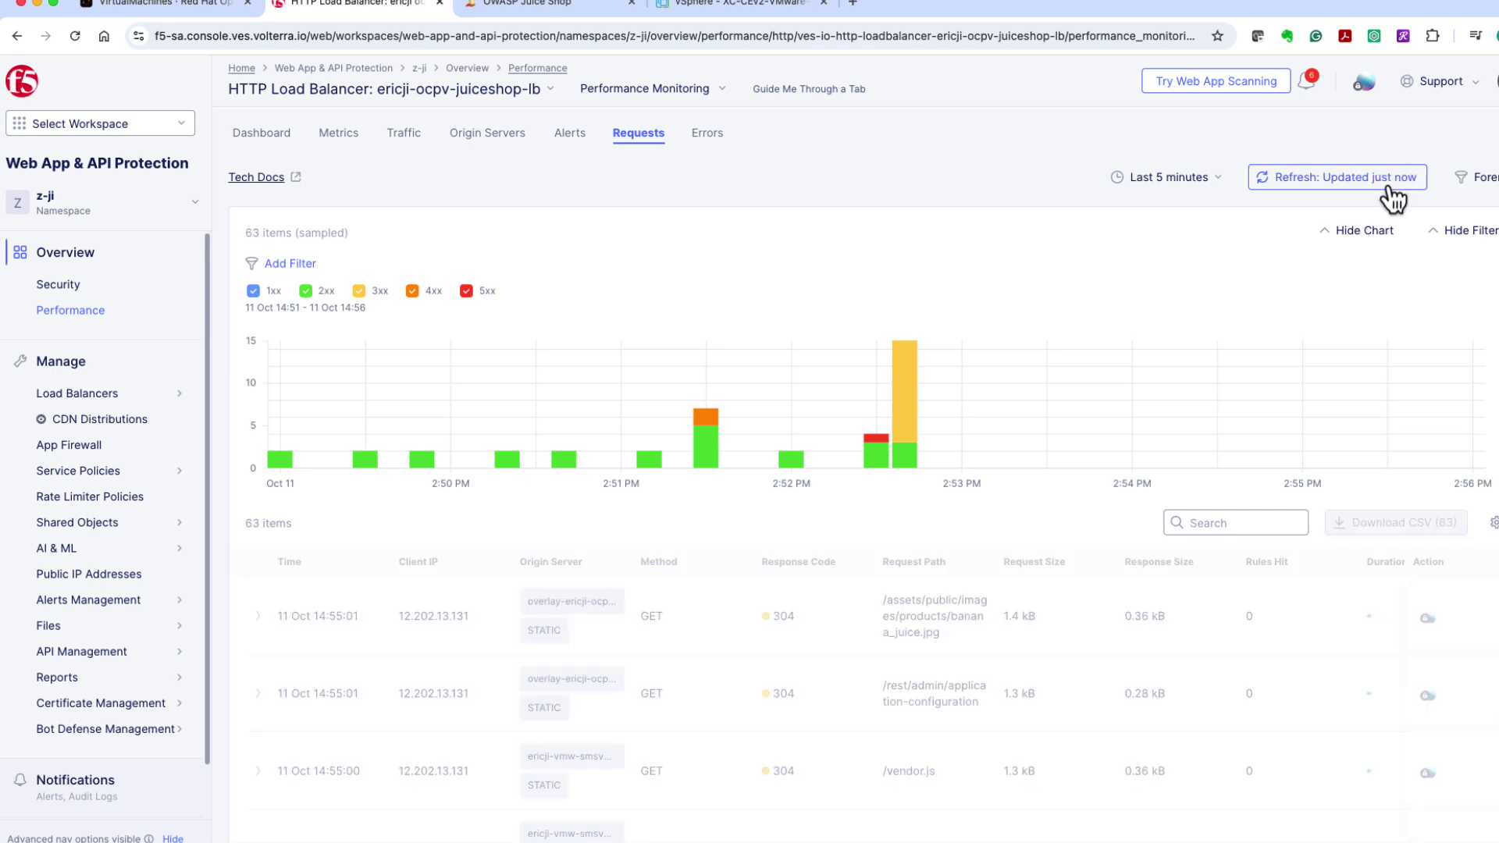